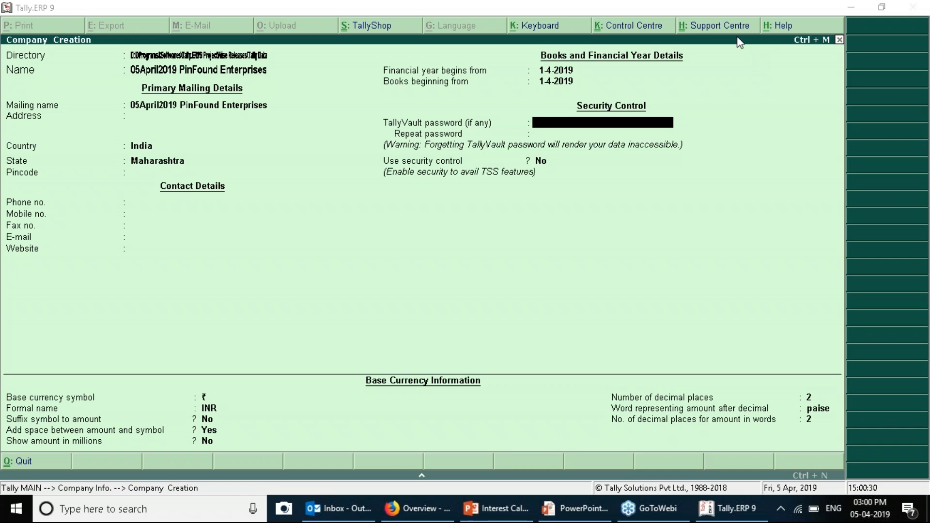
# Save the new company 05April2019 PinFound Enterprises without a TallyVault password or security control.
pyautogui.click(593, 251)
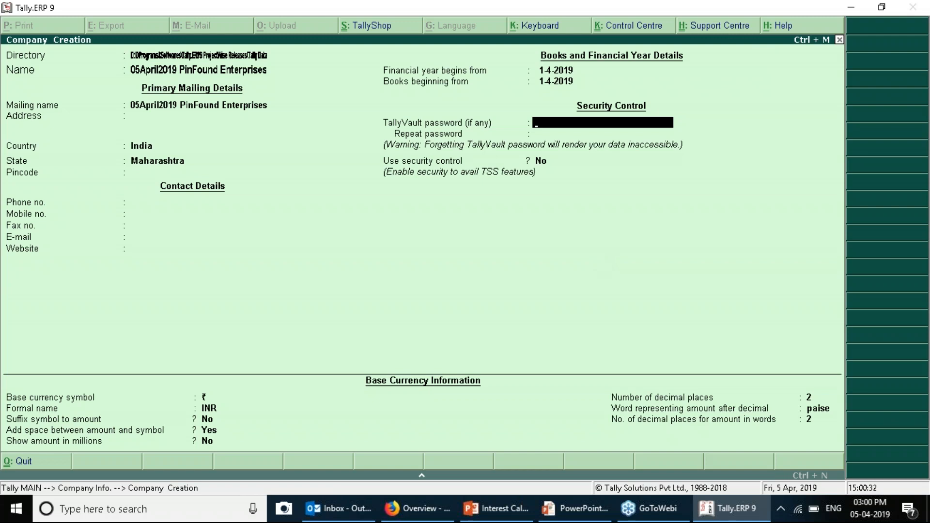
pyautogui.hotkey('ctrl', 'a')
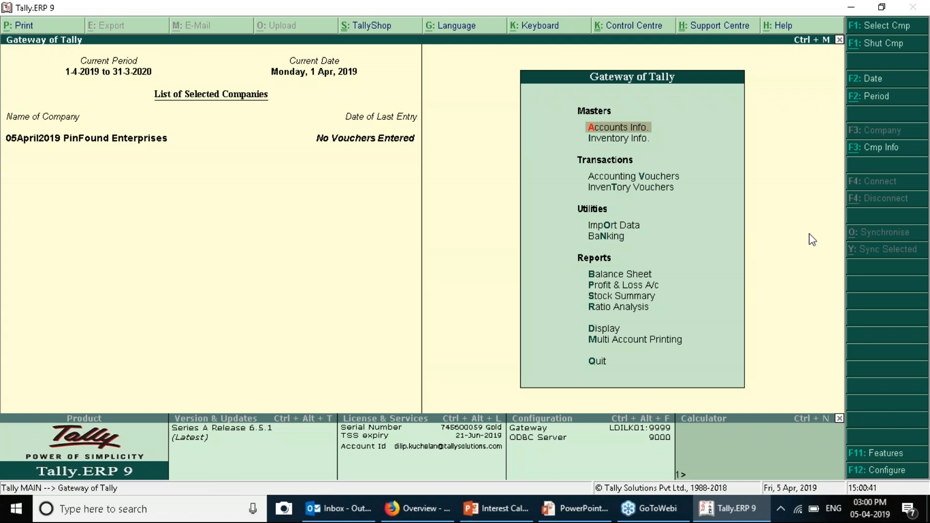
# Activate interest calculation in the company's accounting features.
pyautogui.click(864, 454)
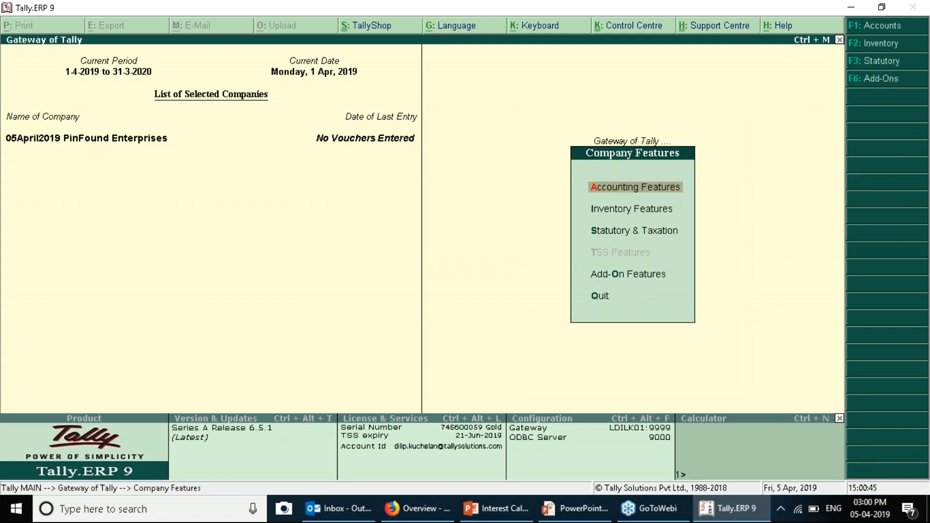
pyautogui.press('Return')
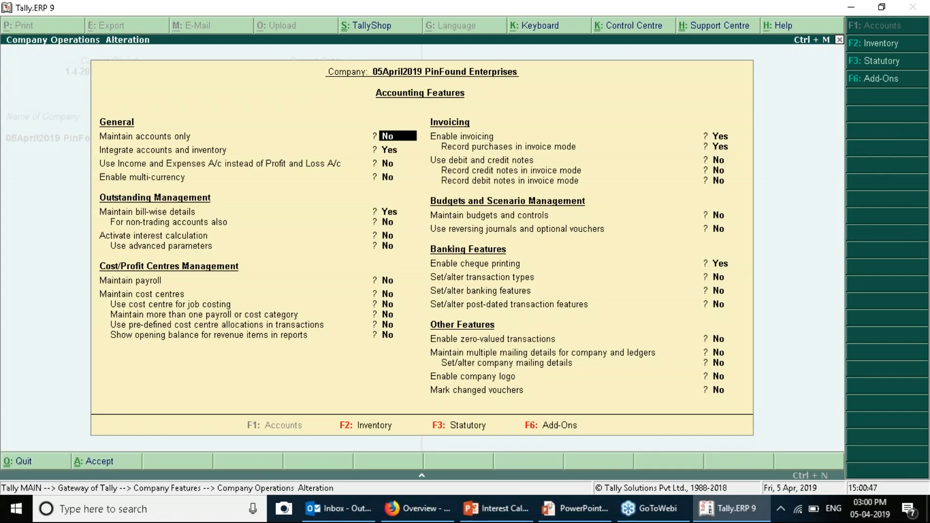
pyautogui.press('Return')
pyautogui.press('Return')
pyautogui.press('Return')
pyautogui.press('Return')
pyautogui.press('Return')
pyautogui.press('Return')
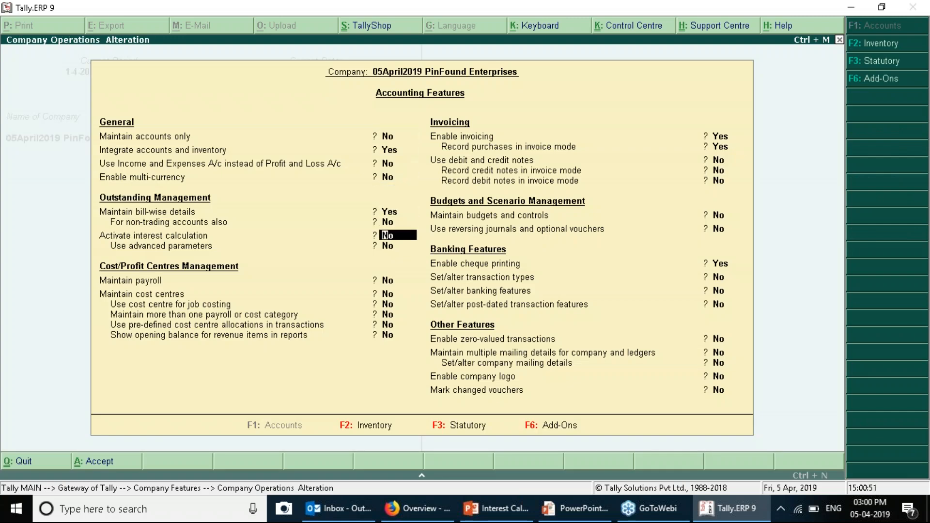
pyautogui.write('y')
pyautogui.press('Return')
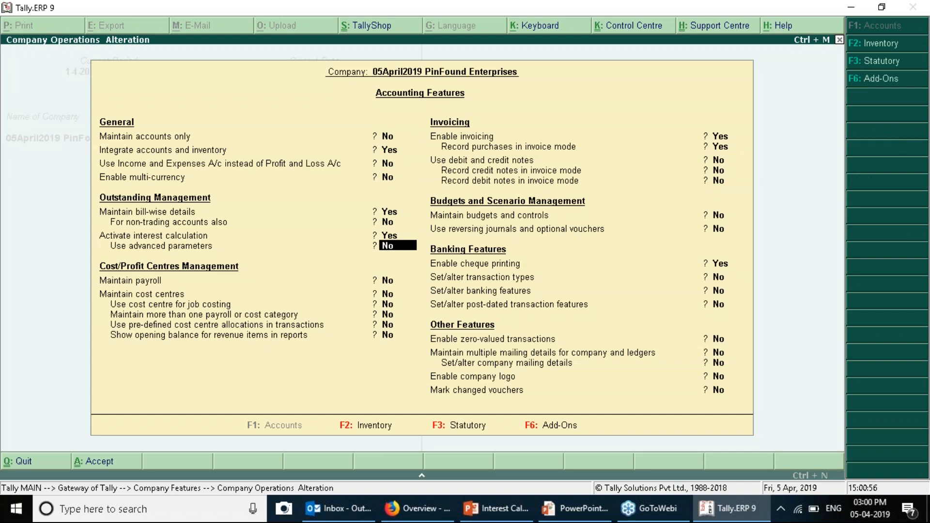
# Enable debit and credit notes for the company and allow recording both of them in invoice mode.
pyautogui.press('Return')
pyautogui.press('Return')
pyautogui.press('Return')
pyautogui.press('Return')
pyautogui.press('Return')
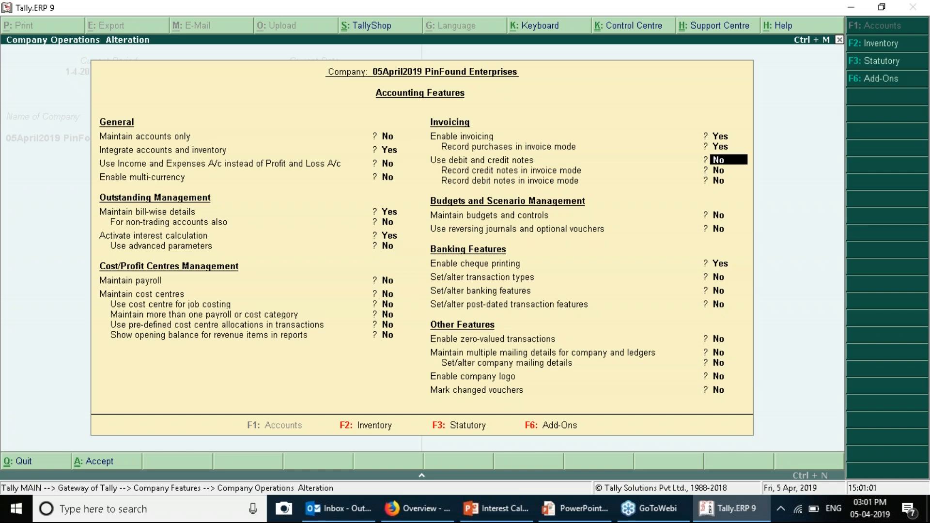
pyautogui.write('y')
pyautogui.press('Return')
pyautogui.write('y')
pyautogui.press('Return')
pyautogui.write('y')
pyautogui.press('Return')
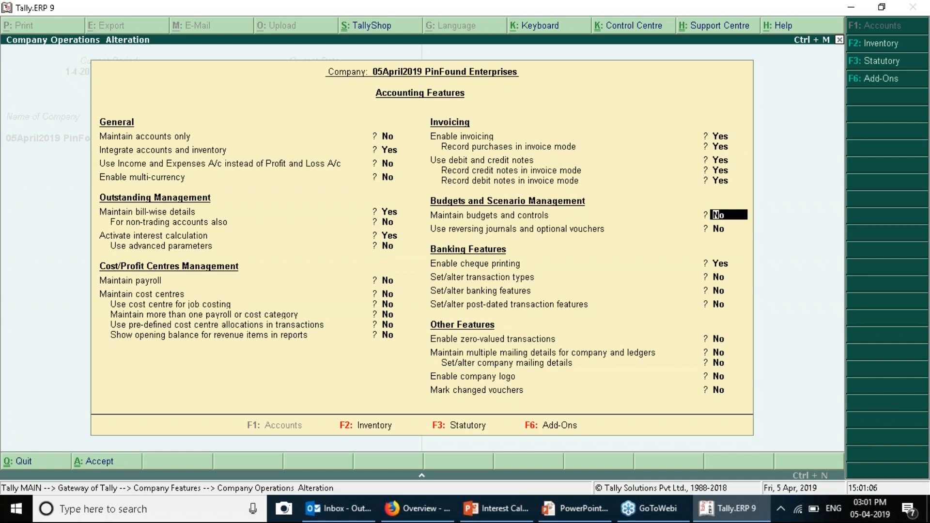
# Accept the company's accounting features and return to the Gateway of Tally.
pyautogui.press('Return')
pyautogui.press('Return')
pyautogui.press('Return')
pyautogui.press('Return')
pyautogui.press('Return')
pyautogui.press('Return')
pyautogui.press('Return')
pyautogui.press('Return')
pyautogui.press('Return')
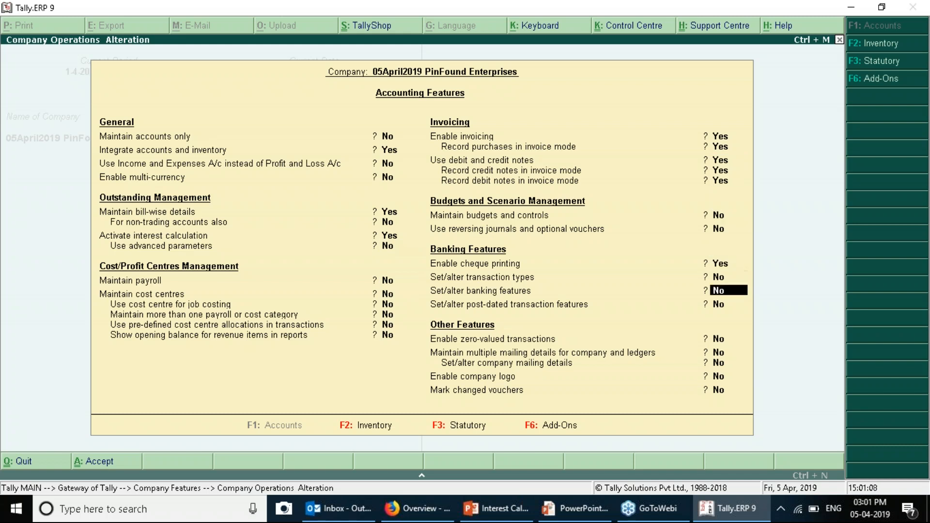
pyautogui.press('Return')
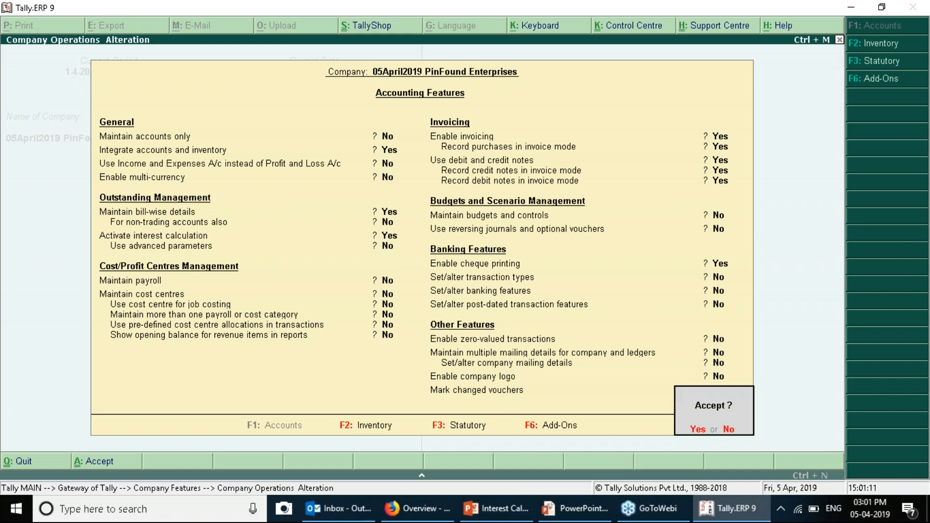
pyautogui.press('Return')
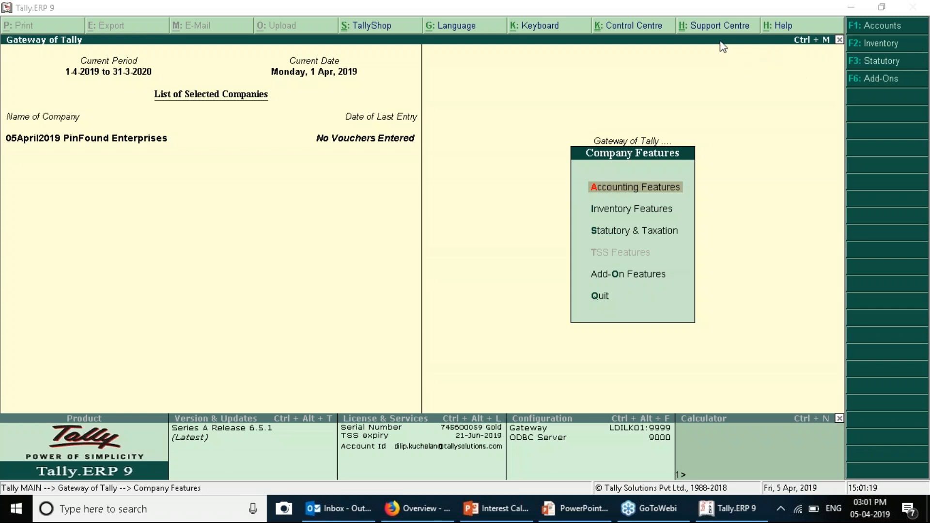
pyautogui.click(754, 75)
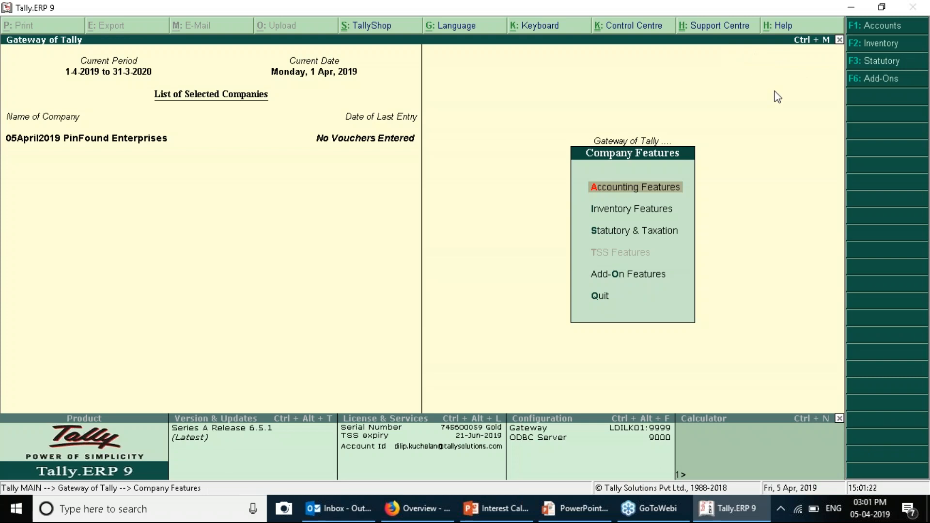
pyautogui.press('Escape')
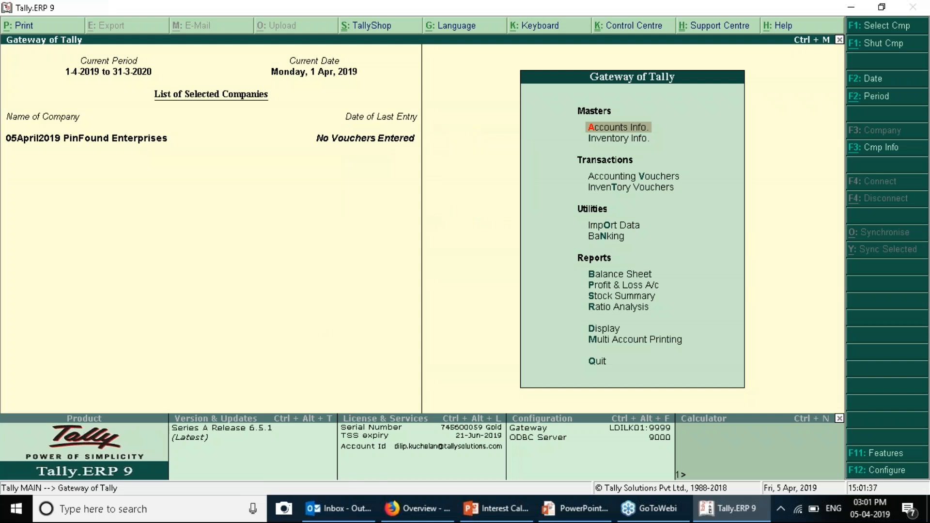
# Start a new sales accounting voucher and leave its reference number blank.
pyautogui.press('Down')
pyautogui.press('Down')
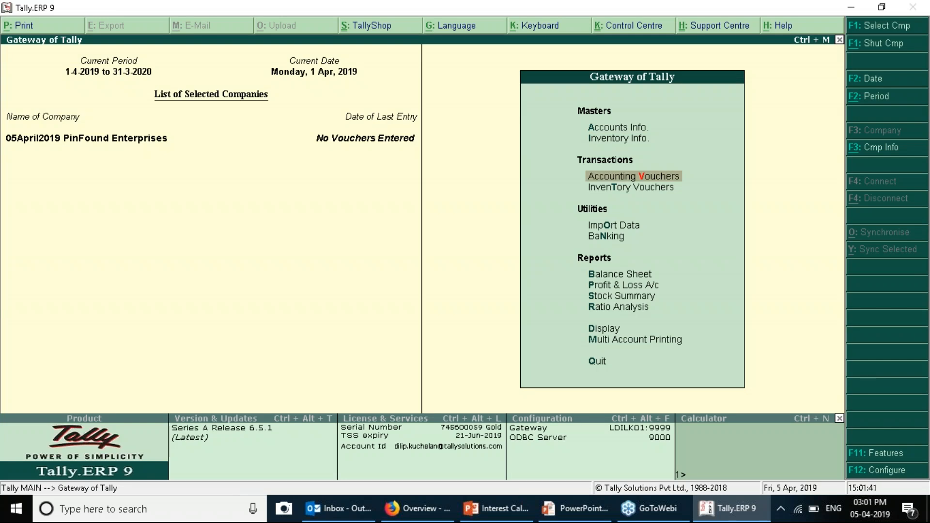
pyautogui.press('Return')
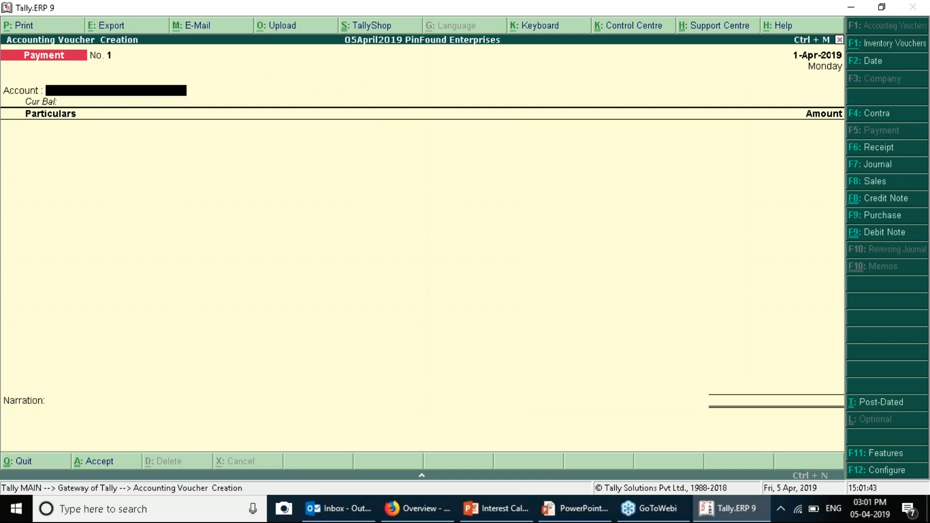
pyautogui.click(879, 182)
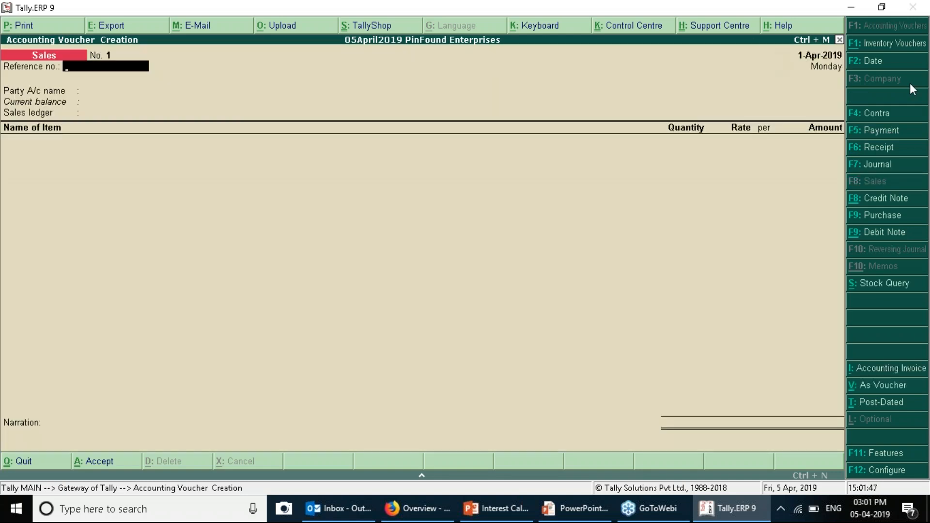
pyautogui.press('Return')
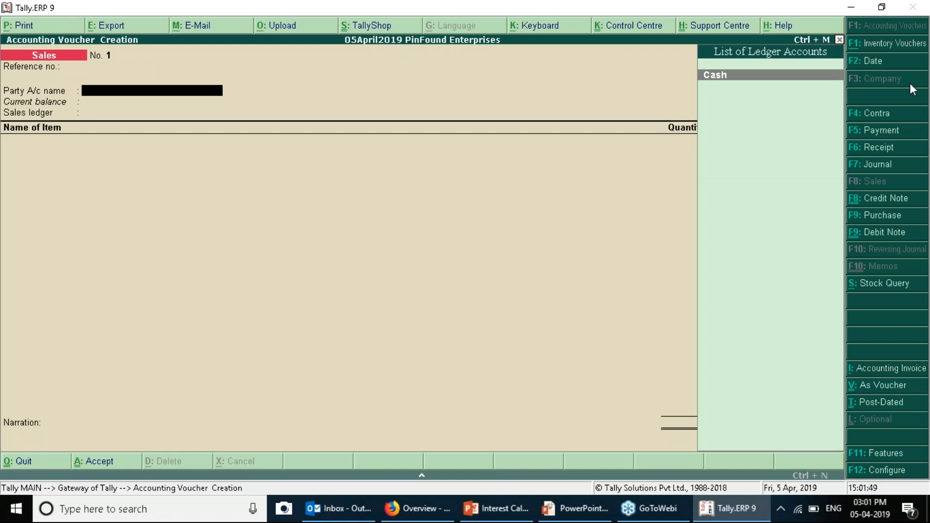
# Begin a new party ledger named Sundaram Equipments, as given on the Sales Voucher slide, under the Sundry Debtors group.
pyautogui.hotkey('alt', 'Tab')
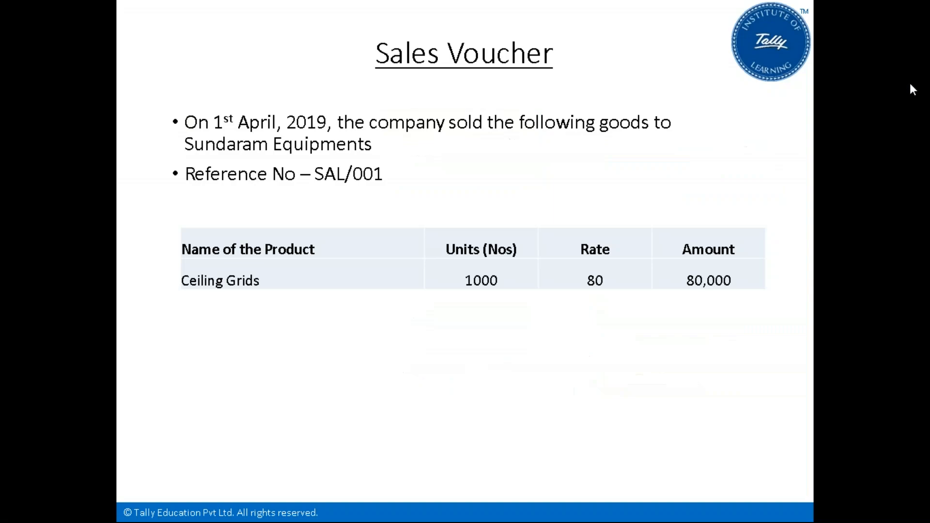
pyautogui.hotkey('alt', 'Tab')
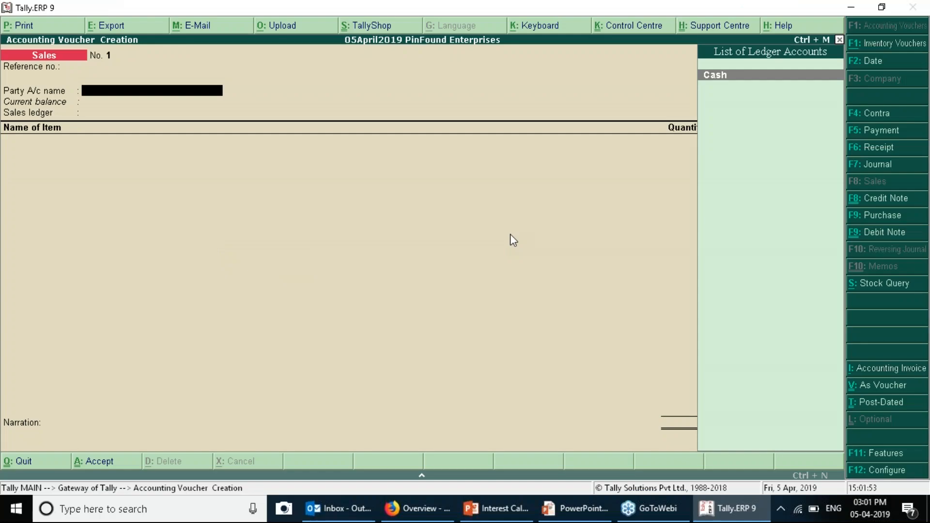
pyautogui.hotkey('alt', 'c')
pyautogui.write('Sundaram')
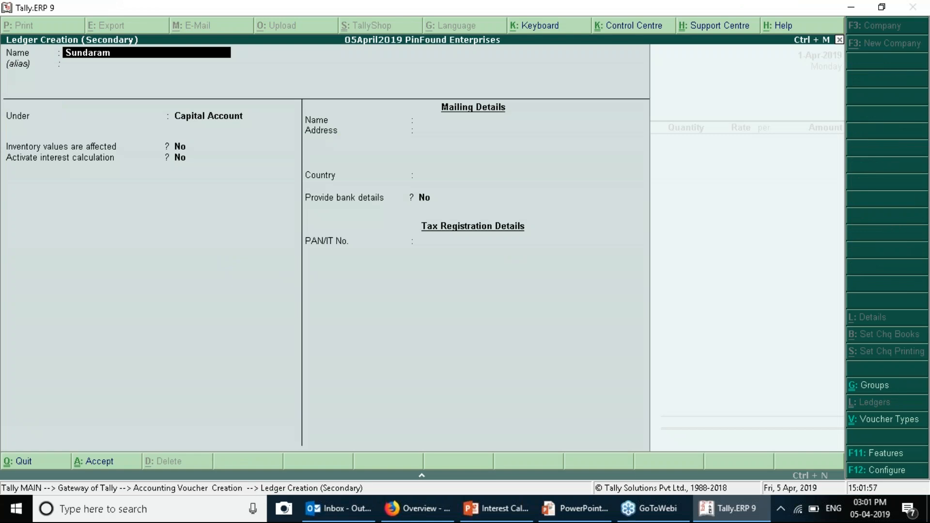
pyautogui.hotkey('alt', 'Tab')
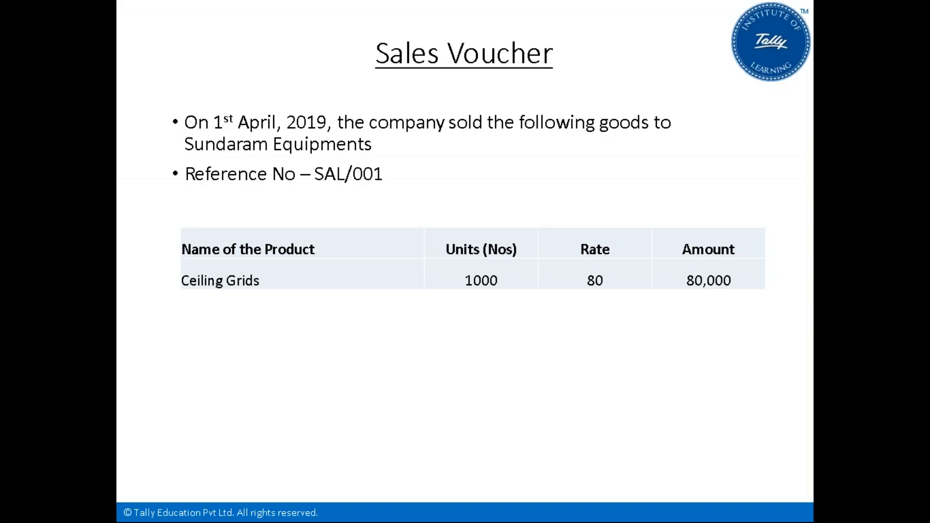
pyautogui.hotkey('alt', 'Tab')
pyautogui.write('Equipments')
pyautogui.press('Return')
pyautogui.write('Su')
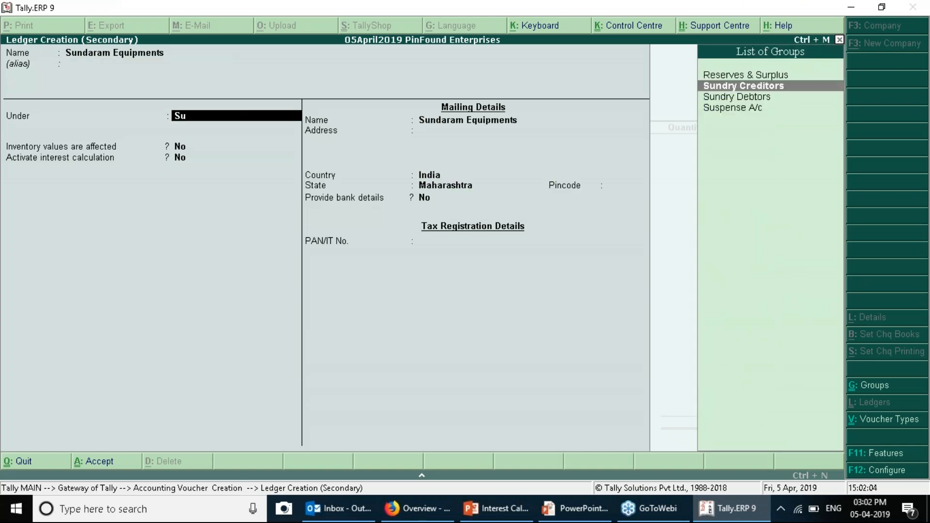
pyautogui.press('Down')
pyautogui.press('Return')
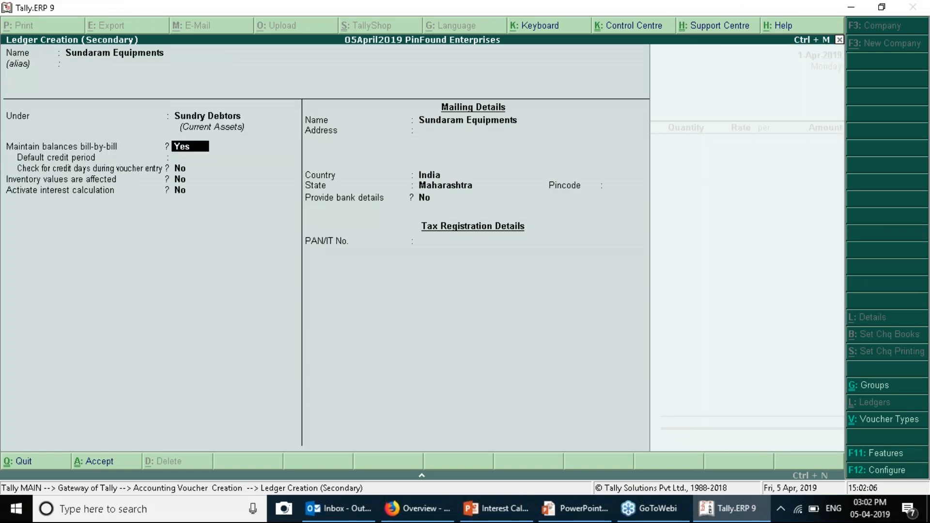
# Keep bill-by-bill balances on for the Sundaram Equipments ledger and activate its interest calculation.
pyautogui.press('Return')
pyautogui.press('Return')
pyautogui.press('Return')
pyautogui.press('Return')
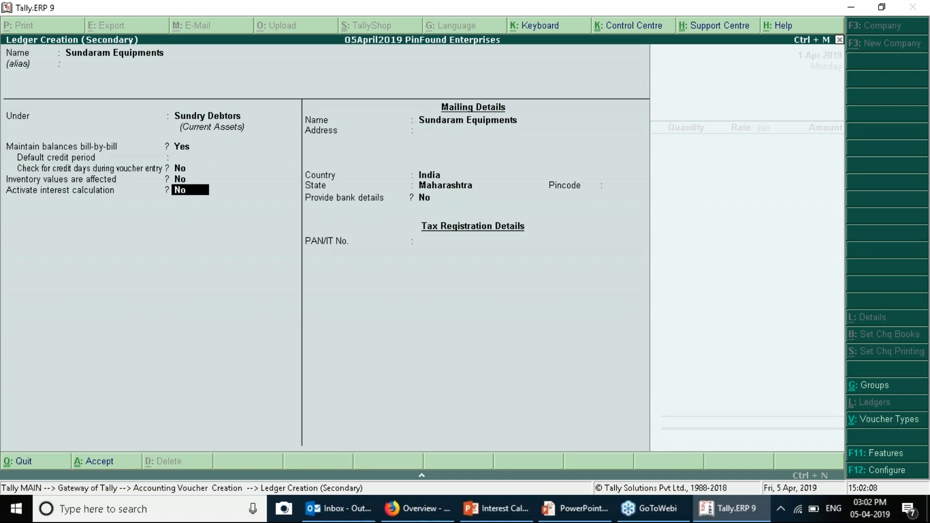
pyautogui.write('y')
pyautogui.press('Return')
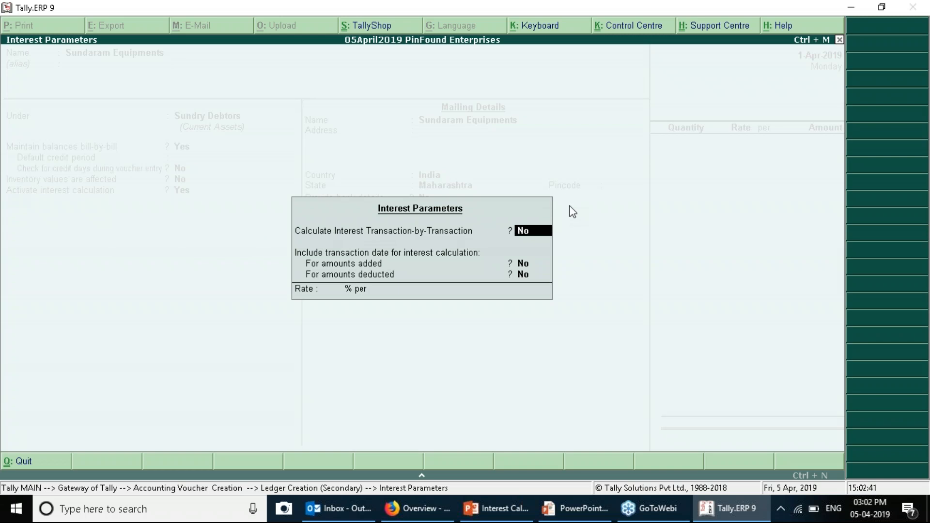
# Turn off bill-by-bill balances for the ledger and reopen its interest parameters.
pyautogui.hotkey('ctrl', 'a')
pyautogui.press('Up')
pyautogui.press('Up')
pyautogui.press('Up')
pyautogui.press('Up')
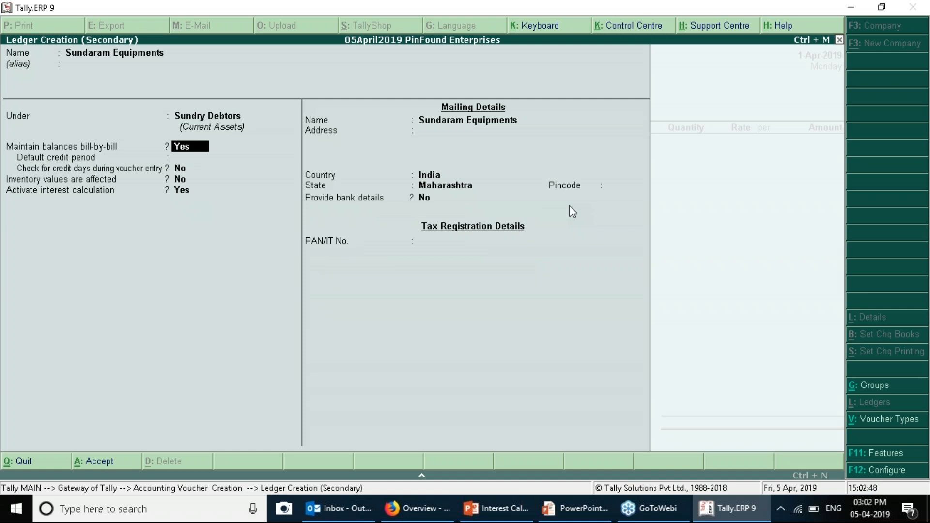
pyautogui.press('n')
pyautogui.press('Return')
pyautogui.press('Return')
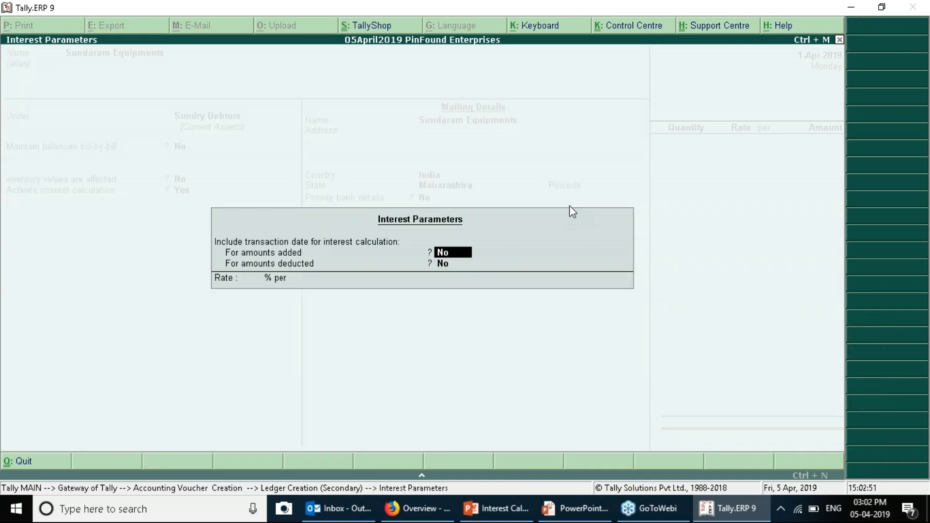
# Close the interest parameters, turn bill-by-bill balances back on and reopen the parameters.
pyautogui.press('Escape')
pyautogui.press('Up')
pyautogui.press('y')
pyautogui.press('Return')
pyautogui.press('Return')
pyautogui.press('Return')
pyautogui.press('Return')
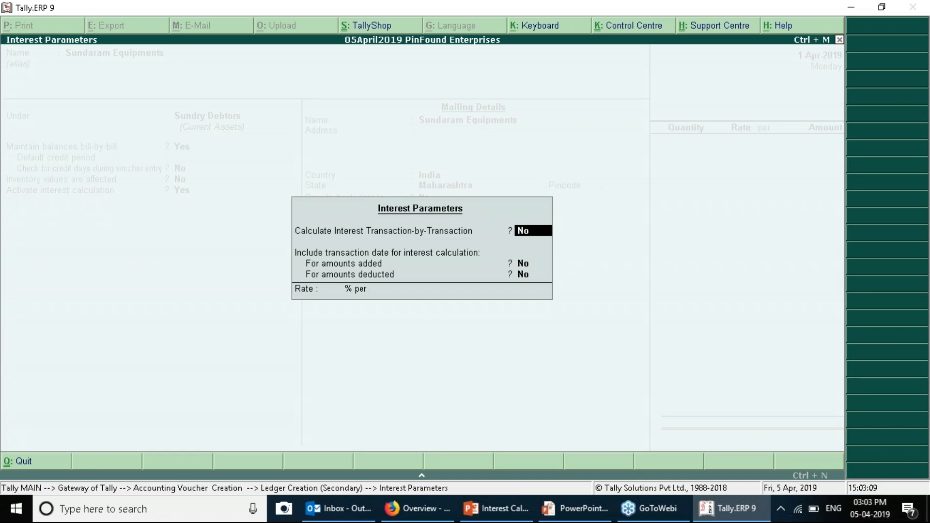
# Set the ledger's interest rate to 2% per 30-day month, following the Master Configuration slide, with transaction-by-transaction calculation and transaction-date inclusion set to No.
pyautogui.press('Return')
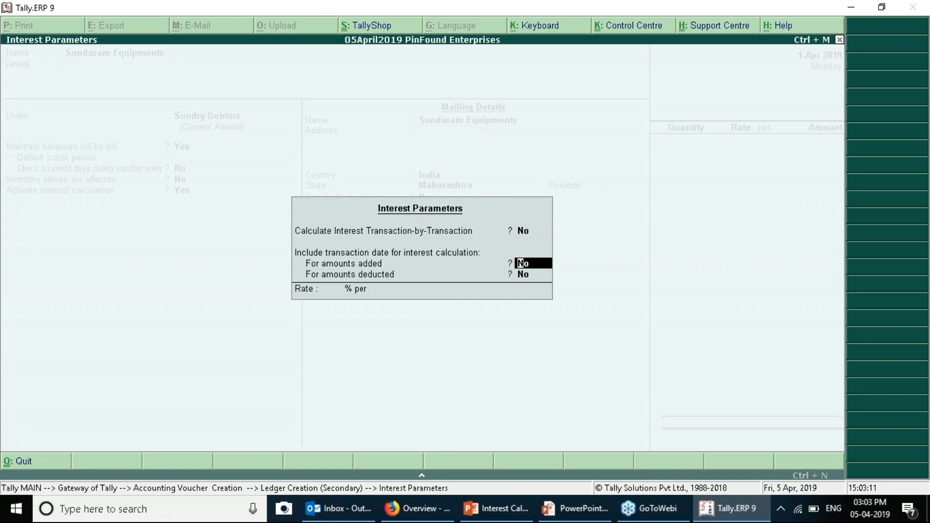
pyautogui.press('Return')
pyautogui.press('Return')
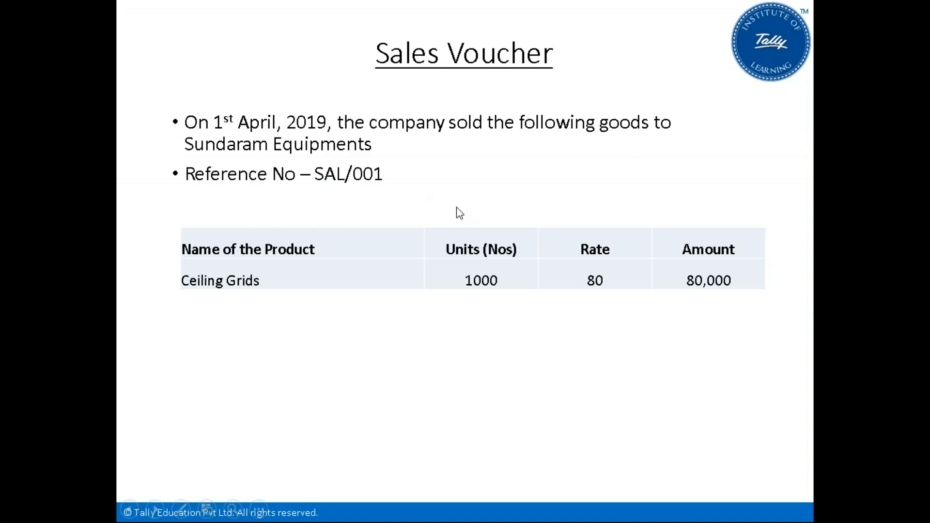
pyautogui.press('Right')
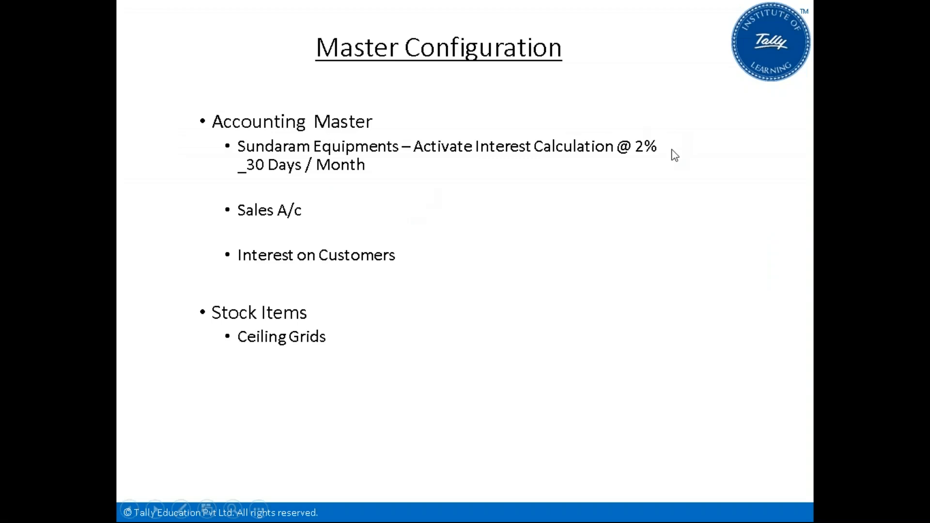
pyautogui.hotkey('alt', 'Tab')
pyautogui.write('2')
pyautogui.press('Return')
pyautogui.hotkey('alt', 'Tab')
pyautogui.hotkey('alt', 'Tab')
pyautogui.press('Return')
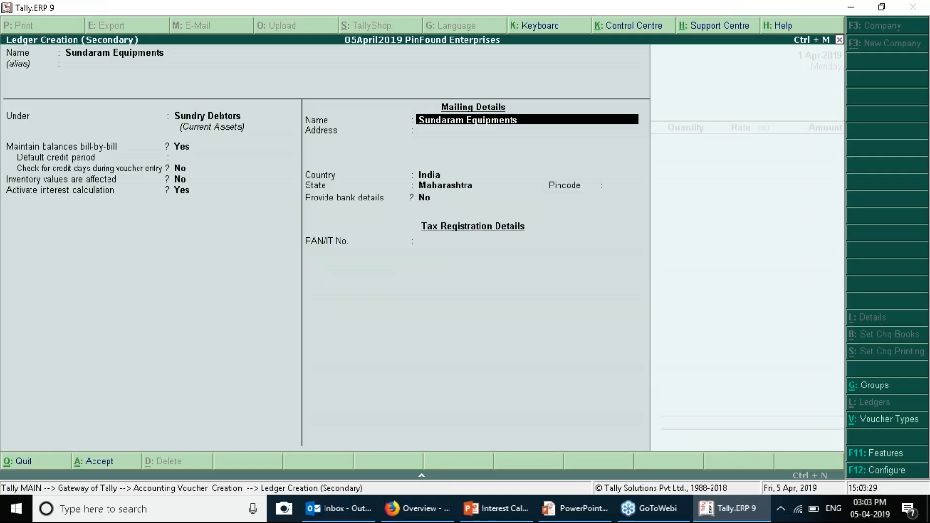
# Review the Master Configuration and Sales Voucher slides in the presentation and return to the ledger in Tally.ERP 9.
pyautogui.hotkey('alt', 'Tab')
pyautogui.press('Right')
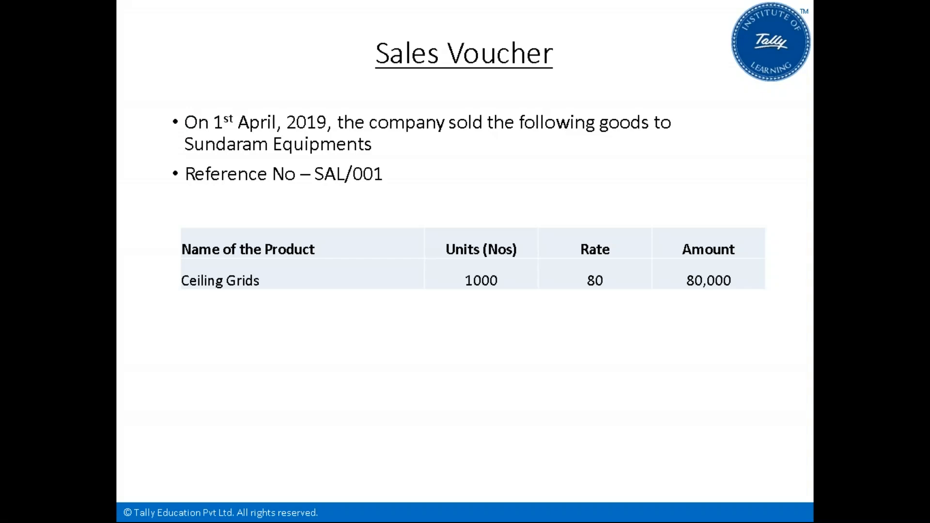
pyautogui.press('Left')
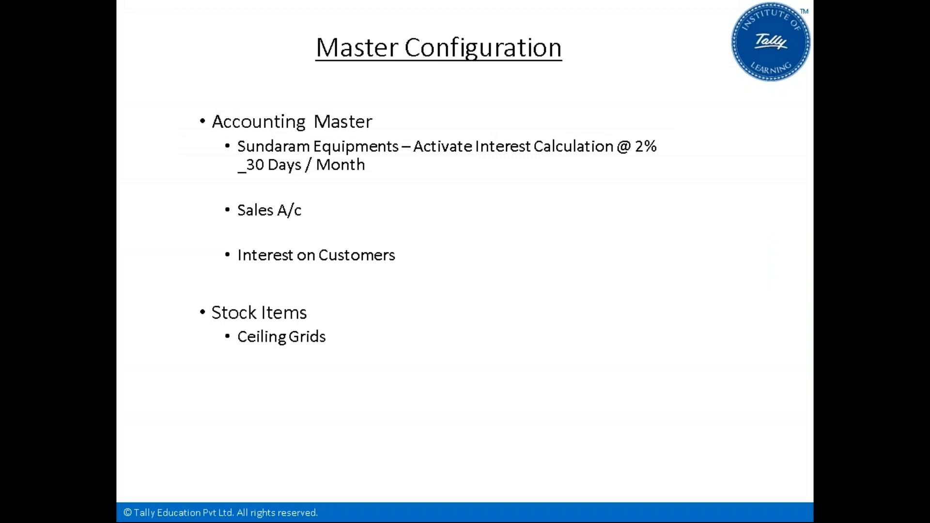
pyautogui.hotkey('alt', 'Tab')
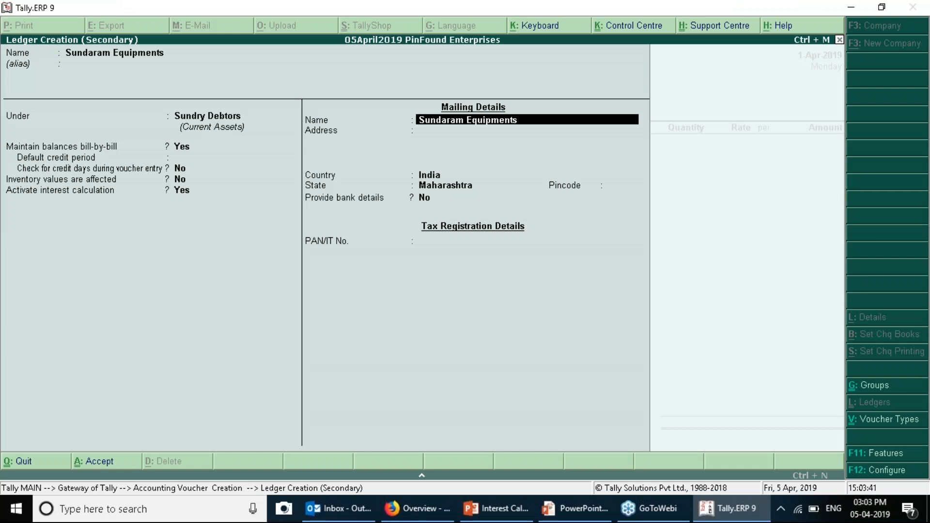
# Save the Sundaram Equipments ledger and skip its despatch and order details in the sales voucher.
pyautogui.hotkey('ctrl', 'a')
pyautogui.press('Escape')
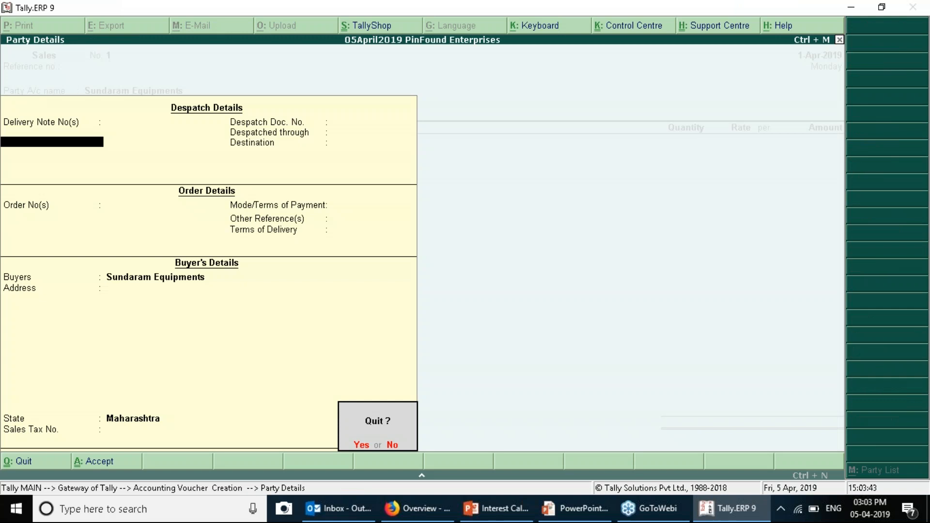
pyautogui.press('y')
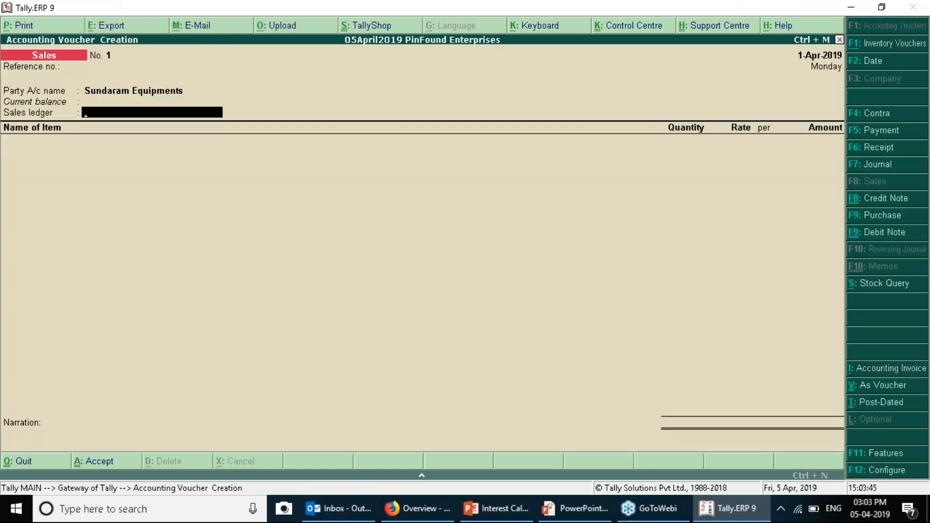
# Create a sales ledger named Sales A/c under the Sales Accounts group and save it.
pyautogui.hotkey('alt', 'c')
pyautogui.write('Sales')
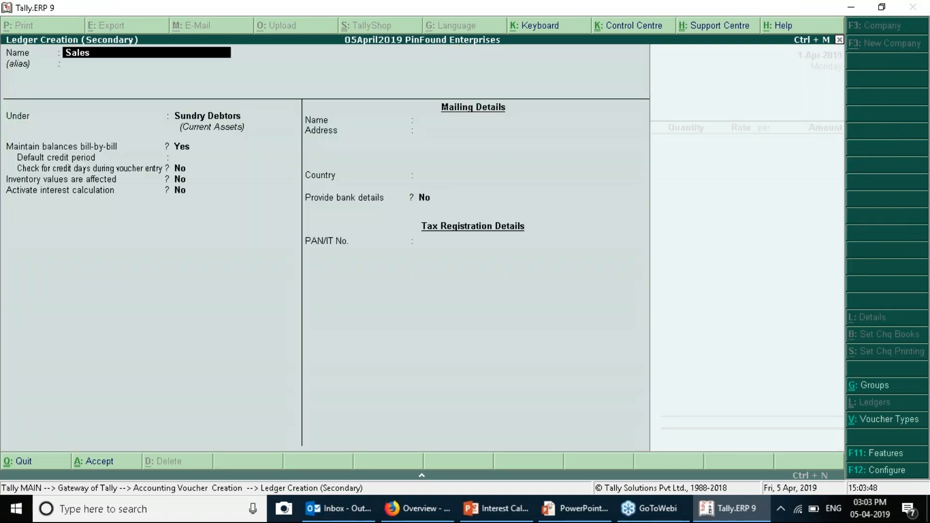
pyautogui.write(' a/c')
pyautogui.press('Return')
pyautogui.press('Return')
pyautogui.write('sa')
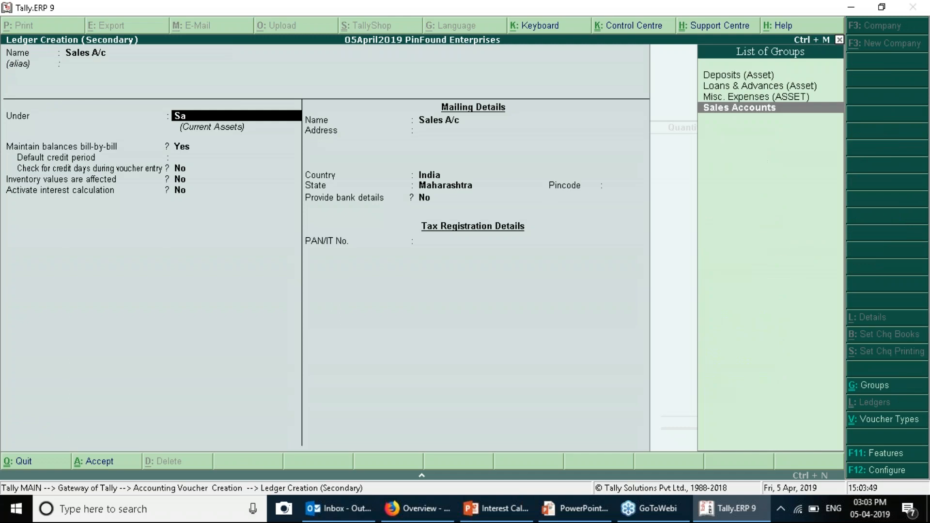
pyautogui.press('Return')
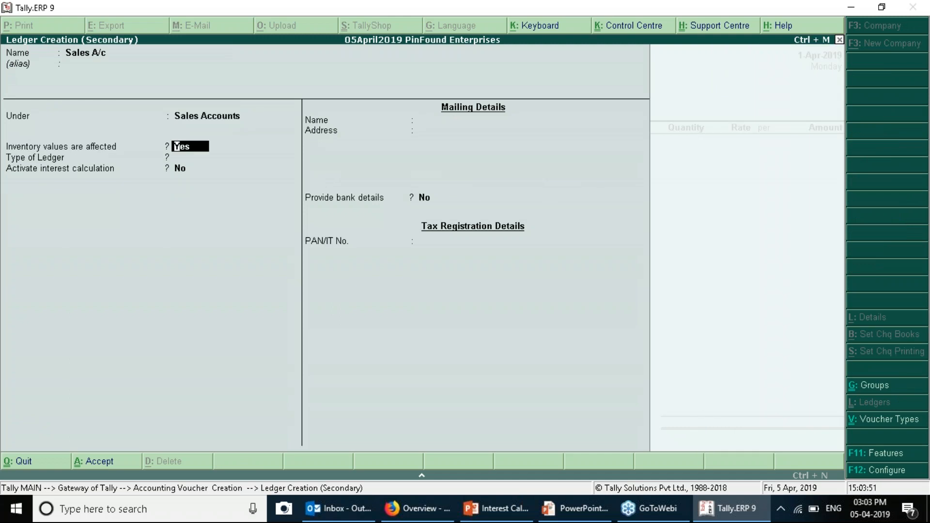
pyautogui.hotkey('ctrl', 'a')
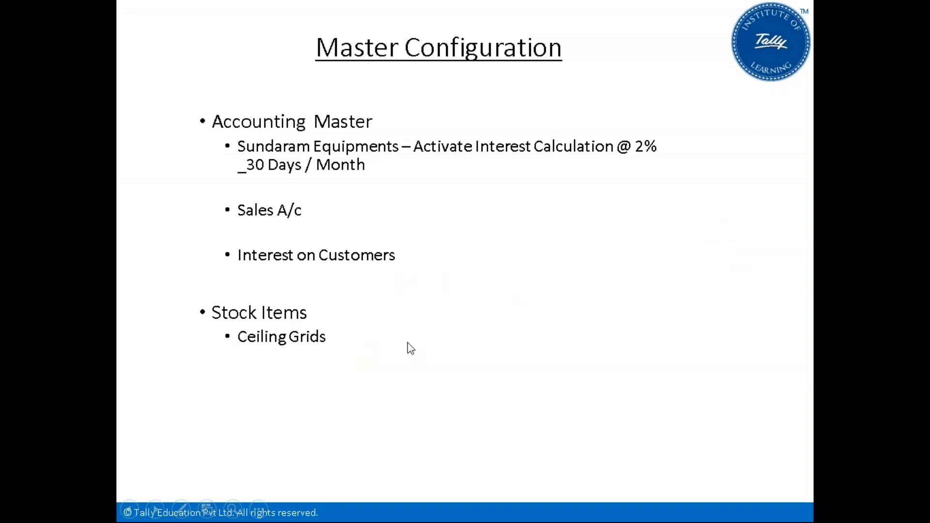
# Check the Master Configuration slide and start a stock item named Celing Grids under Primary in Tally.ERP 9.
pyautogui.click(408, 341)
pyautogui.hotkey('alt', 'Tab')
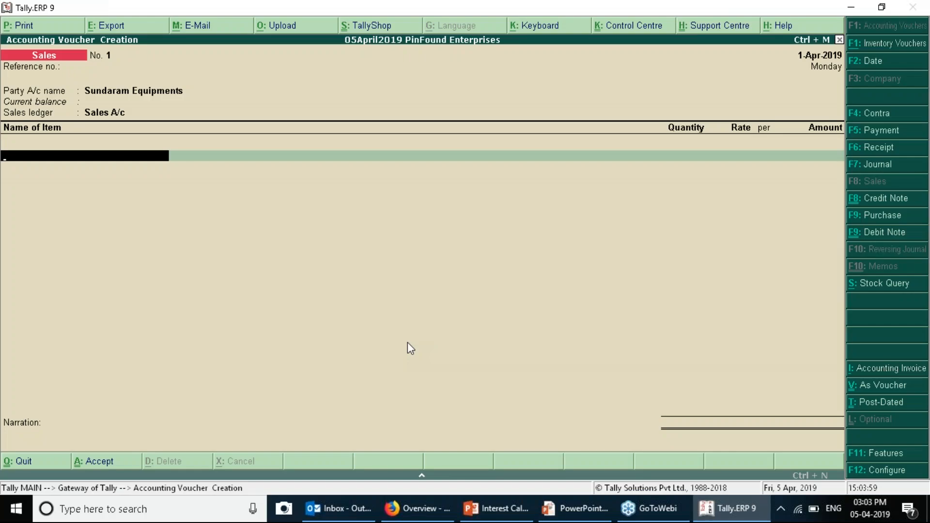
pyautogui.hotkey('alt', 'c')
pyautogui.write('Ceiling Gri')
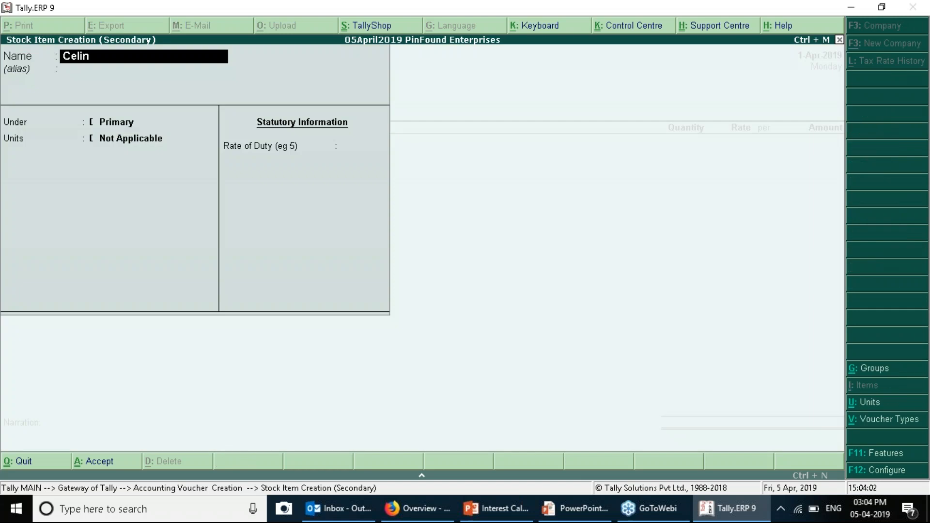
pyautogui.write('ds')
pyautogui.hotkey('alt', 'Tab')
pyautogui.hotkey('alt', 'Tab')
pyautogui.press('Return')
pyautogui.press('Return')
pyautogui.press('Return')
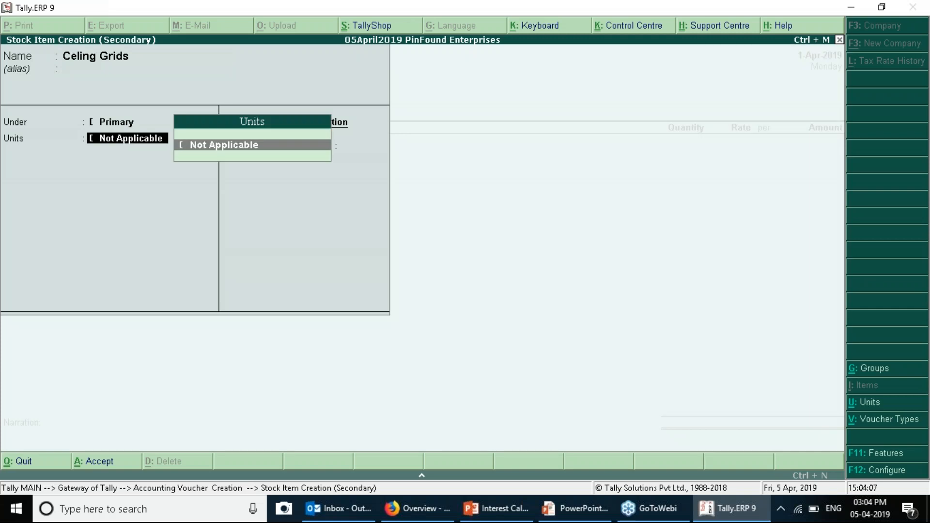
# Create the unit Nos with the formal name Numbers, assign it to the stock item and save the item.
pyautogui.hotkey('alt', 'c')
pyautogui.write('Nos')
pyautogui.press('Return')
pyautogui.write('Numbers')
pyautogui.press('Return')
pyautogui.press('Return')
pyautogui.press('Return')
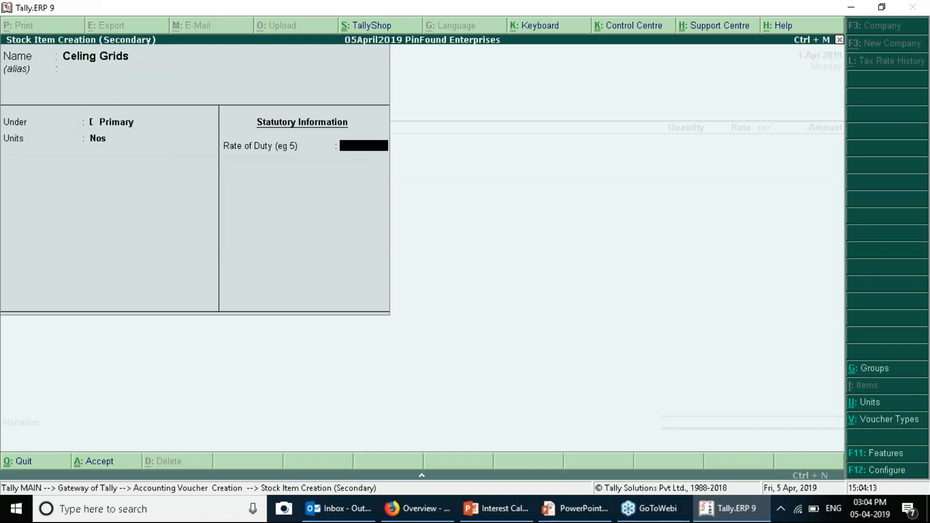
pyautogui.hotkey('ctrl', 'a')
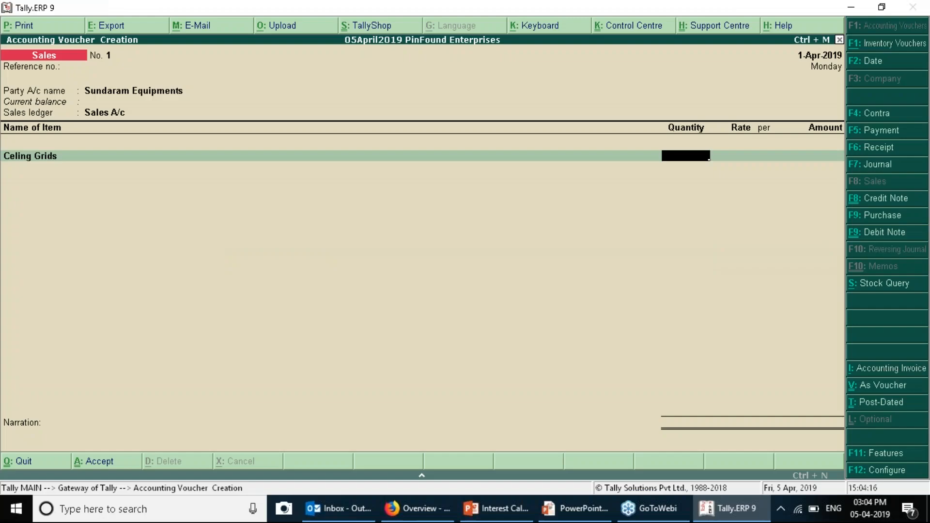
# Enter a quantity of 1000 Nos at a rate of 80 per Nos for Celing Grids.
pyautogui.write('1000')
pyautogui.press('Return')
pyautogui.press('Return')
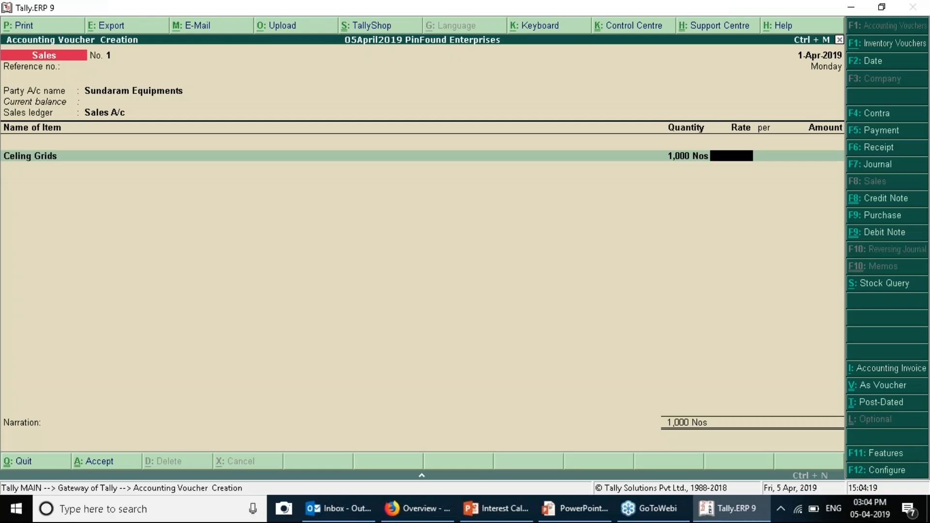
pyautogui.write('80')
pyautogui.press('Return')
pyautogui.press('Return')
pyautogui.press('Return')
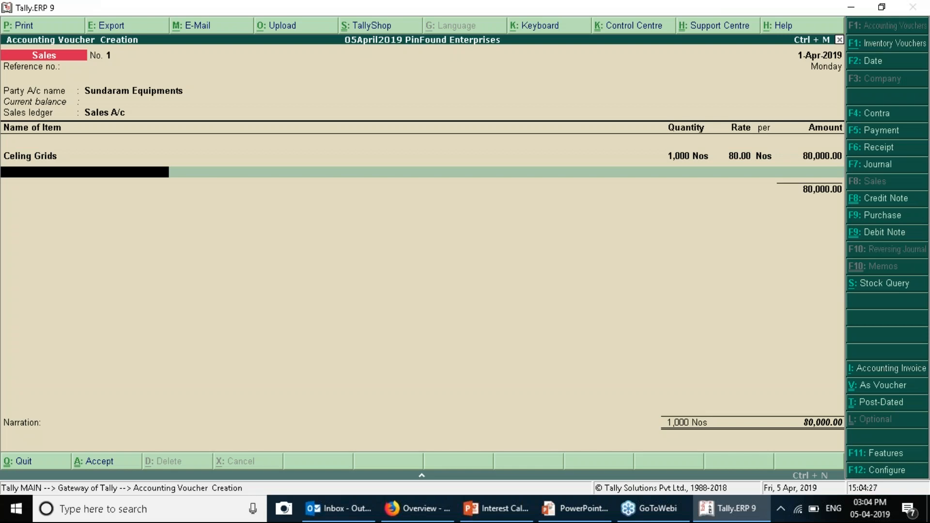
# End the item list, name the new bill reference SAL001 for the full amount and save the sales voucher.
pyautogui.press('Return')
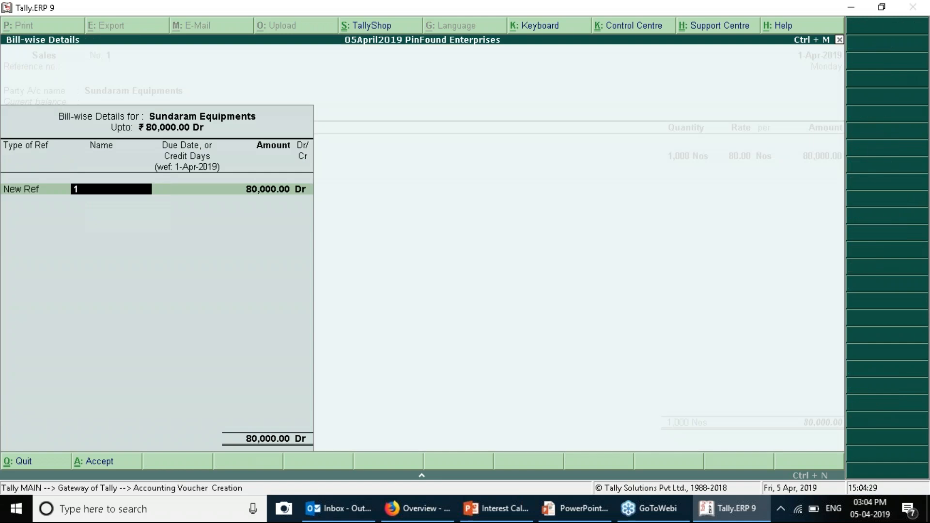
pyautogui.write('SAL001')
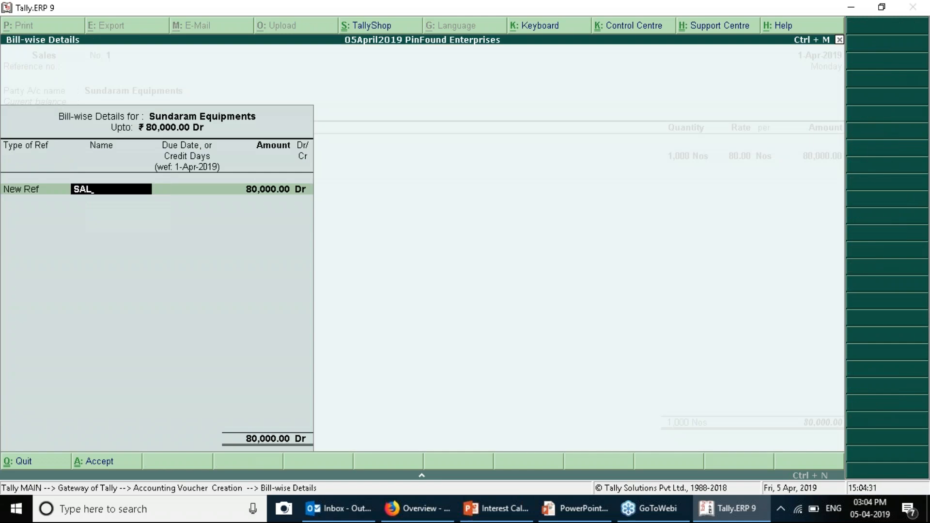
pyautogui.press('Return')
pyautogui.press('Return')
pyautogui.press('Return')
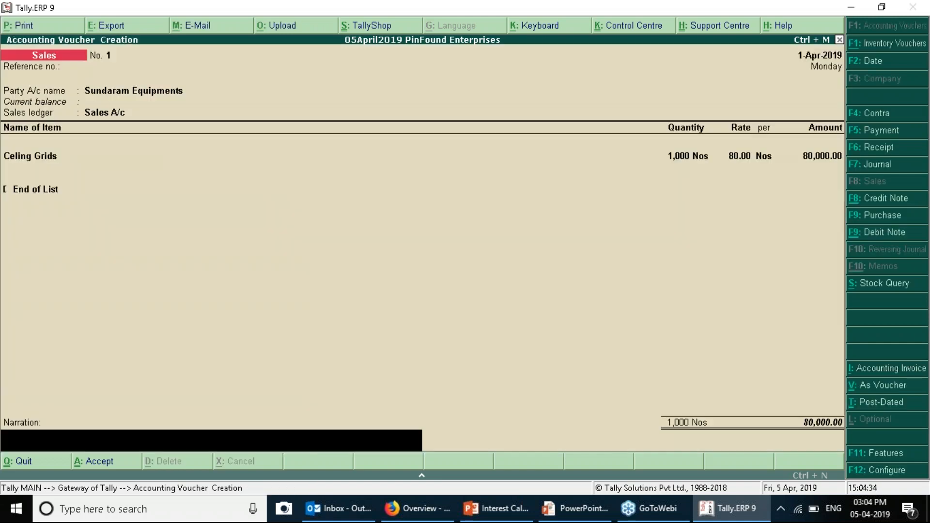
pyautogui.press('Return')
pyautogui.press('Return')
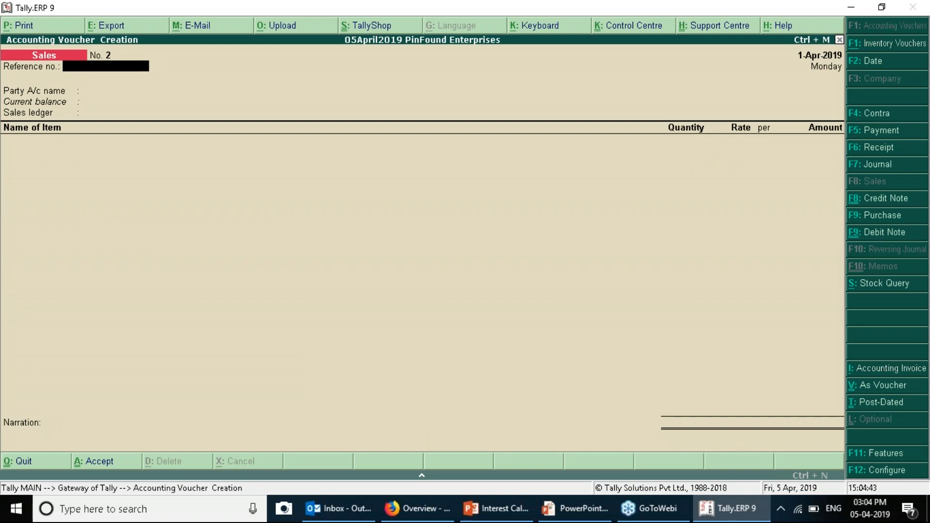
# Leave voucher entry and open the Interest Receivable report from the interest calculations in Statements of Accounts.
pyautogui.press('Escape')
pyautogui.press('Down')
pyautogui.press('Down')
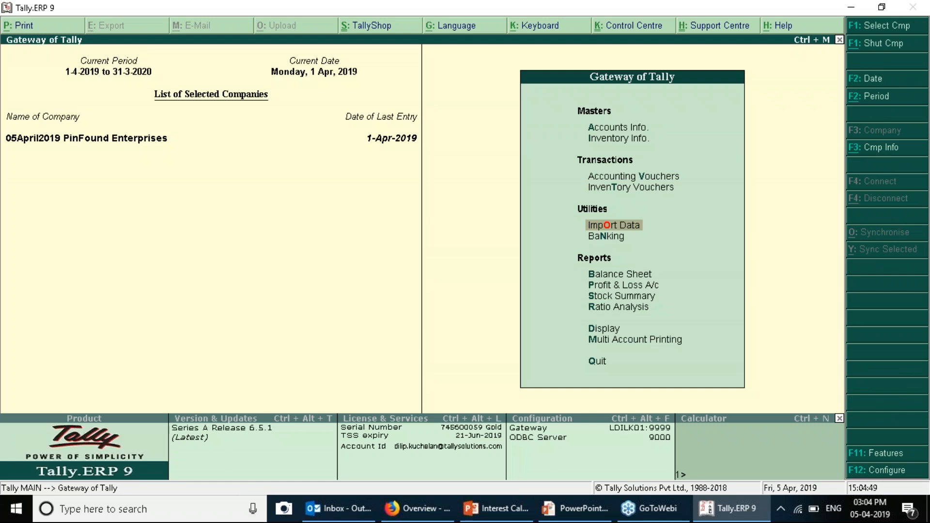
pyautogui.press('Down')
pyautogui.press('Down')
pyautogui.press('Down')
pyautogui.press('Down')
pyautogui.press('Down')
pyautogui.press('Down')
pyautogui.press('Return')
pyautogui.press('Down')
pyautogui.press('Down')
pyautogui.press('Down')
pyautogui.press('Down')
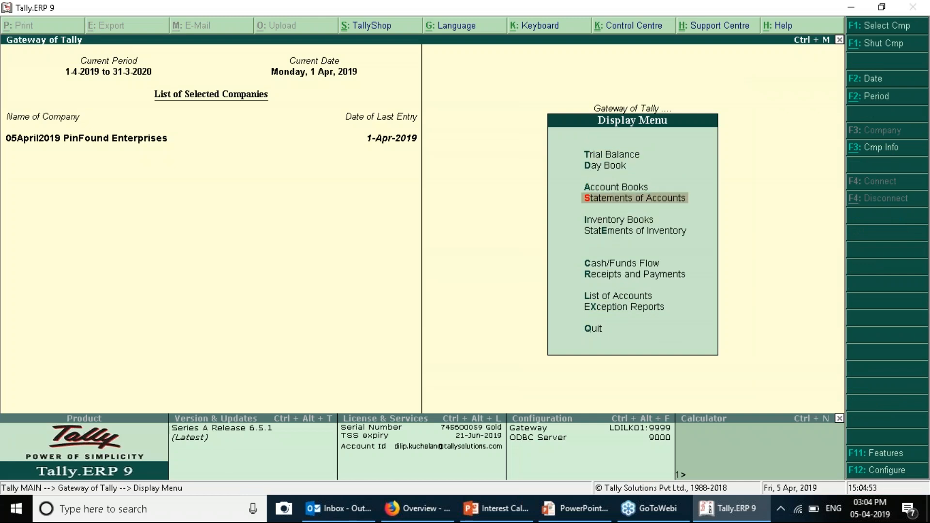
pyautogui.press('Up')
pyautogui.press('Return')
pyautogui.press('Down')
pyautogui.press('Return')
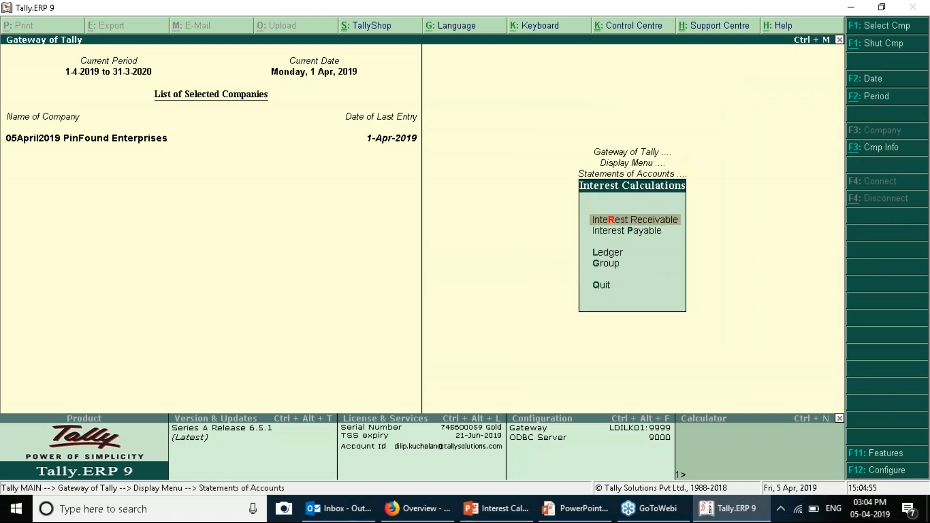
pyautogui.press('Return')
pyautogui.press('F2')
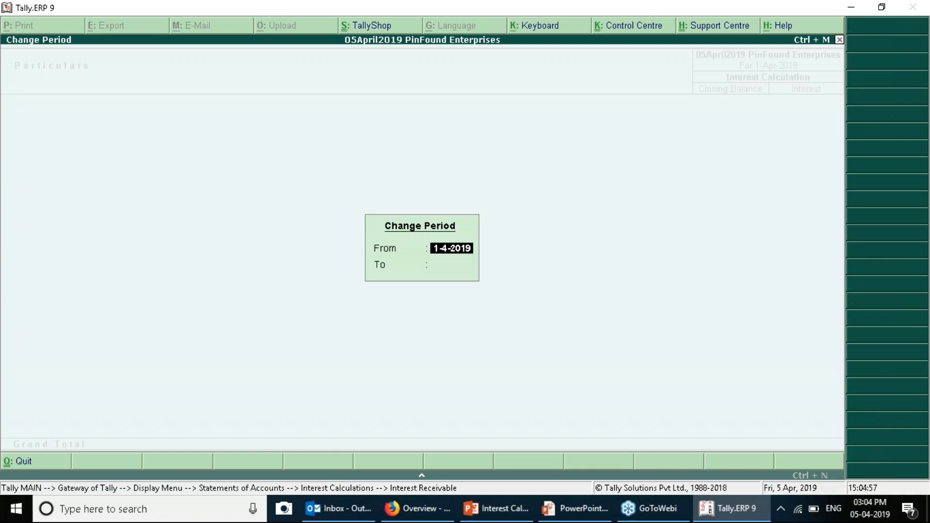
pyautogui.press('Escape')
pyautogui.press('Escape')
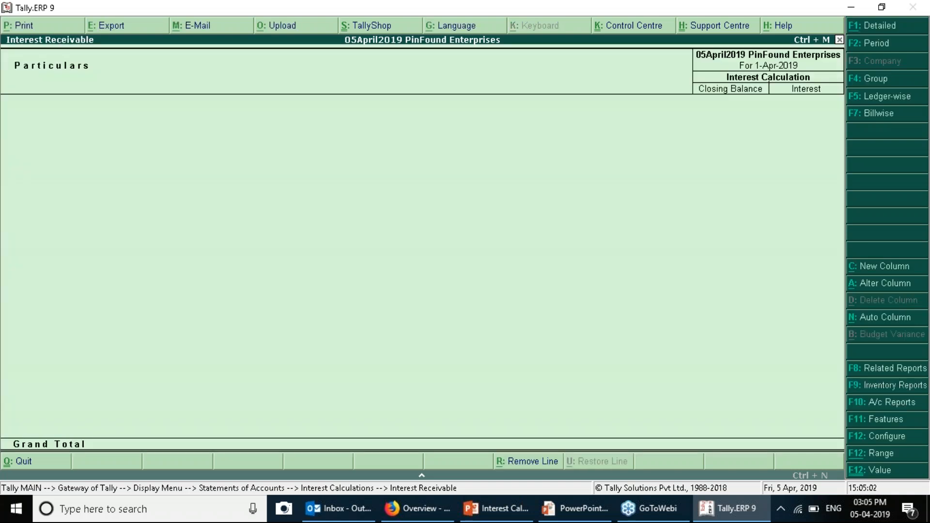
# Set the Interest Receivable report period from 1-4-2019 to 30-4.
pyautogui.press('F2')
pyautogui.press('Return')
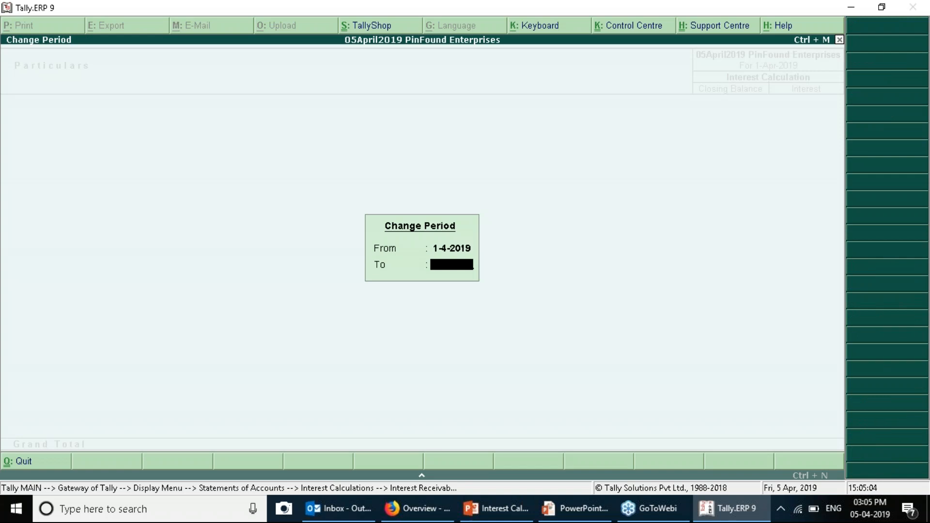
pyautogui.write('30-4')
pyautogui.press('Return')
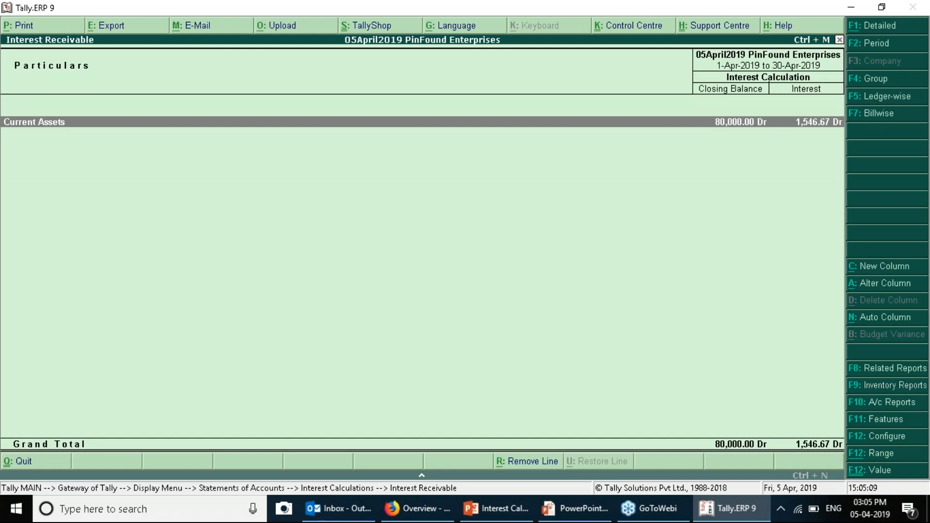
# Drill down through Current Assets and Sundry Debtors to examine the interest for Sundaram Equipments, and return to the debtor list.
pyautogui.press('Return')
pyautogui.press('Return')
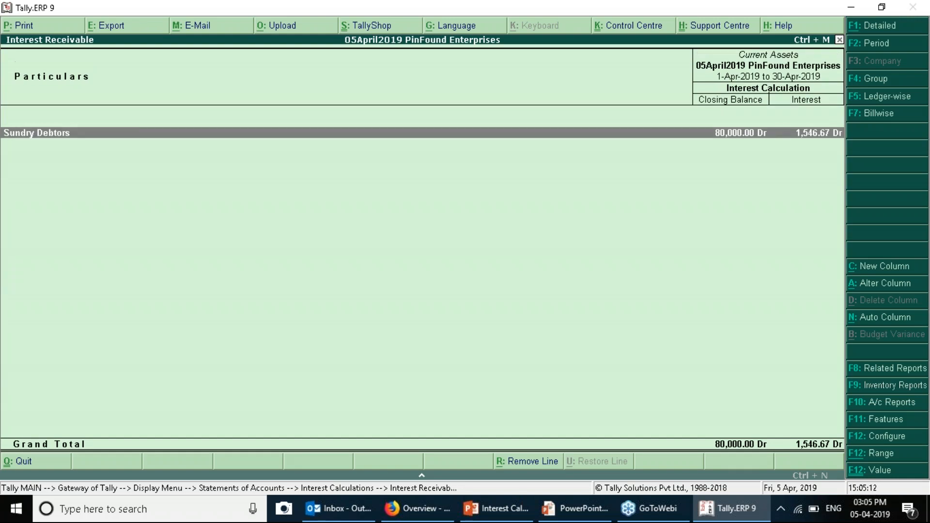
pyautogui.press('Return')
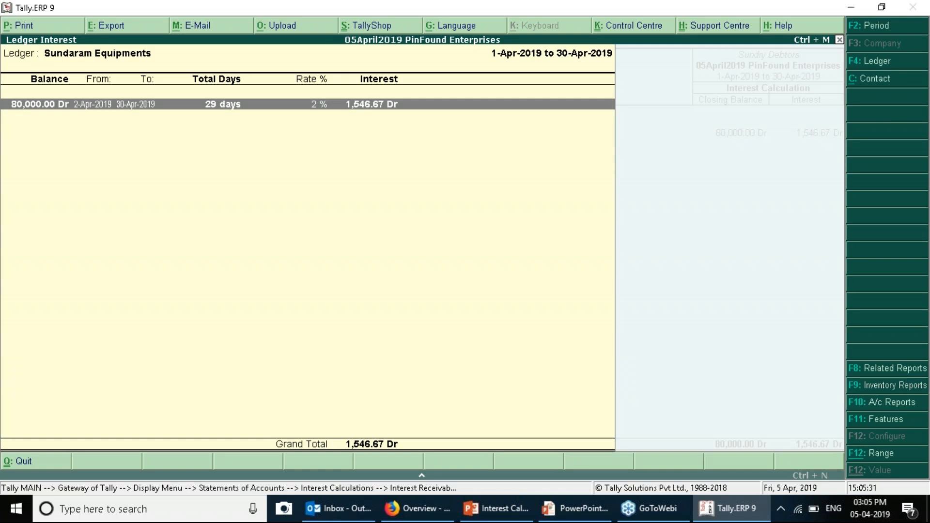
pyautogui.press('Escape')
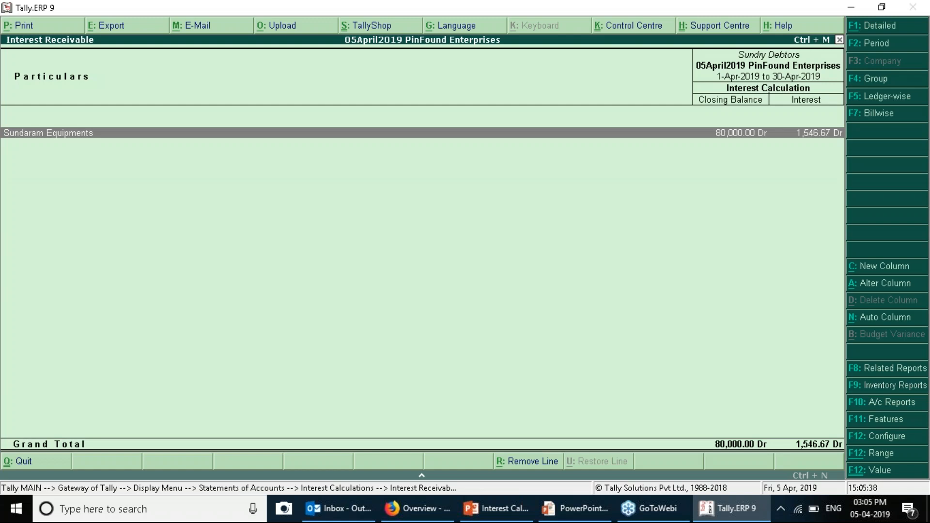
# Alter the Sundaram Equipments ledger to include the transaction date in interest calculation for amounts added, and save it.
pyautogui.hotkey('ctrl', 'Return')
pyautogui.press('Return')
pyautogui.press('Return')
pyautogui.press('Return')
pyautogui.press('Return')
pyautogui.press('Return')
pyautogui.press('Return')
pyautogui.press('Return')
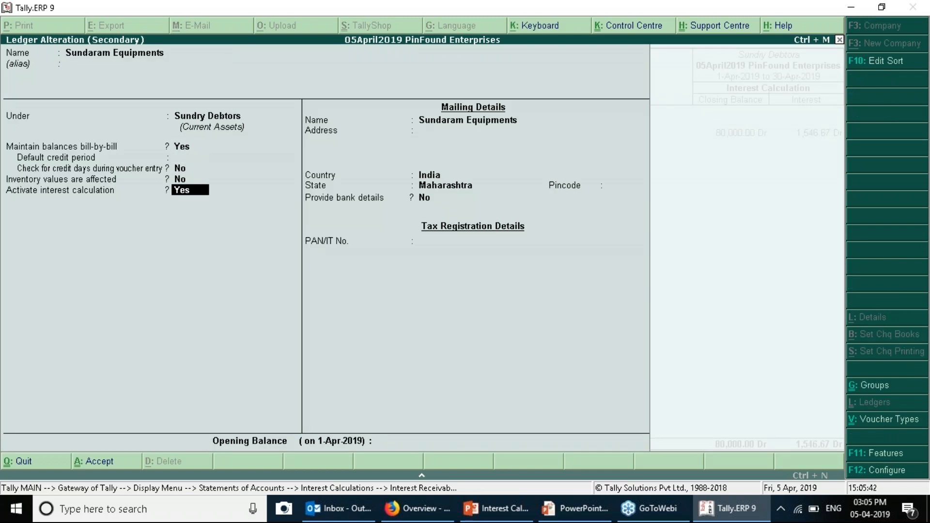
pyautogui.press('Return')
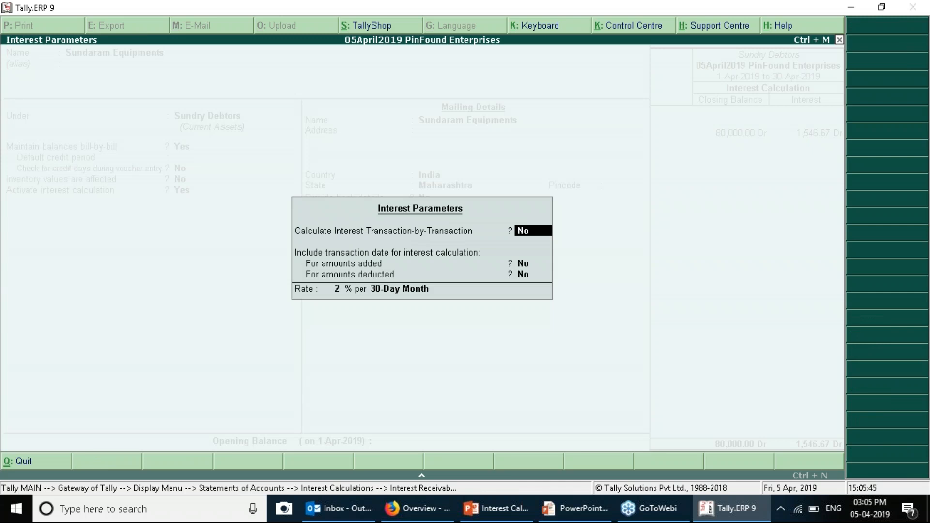
pyautogui.press('Return')
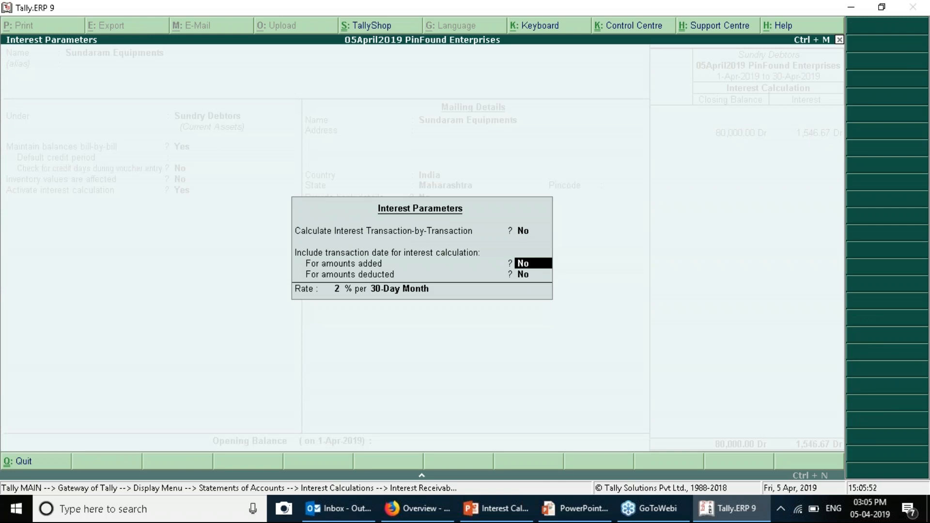
pyautogui.press('y')
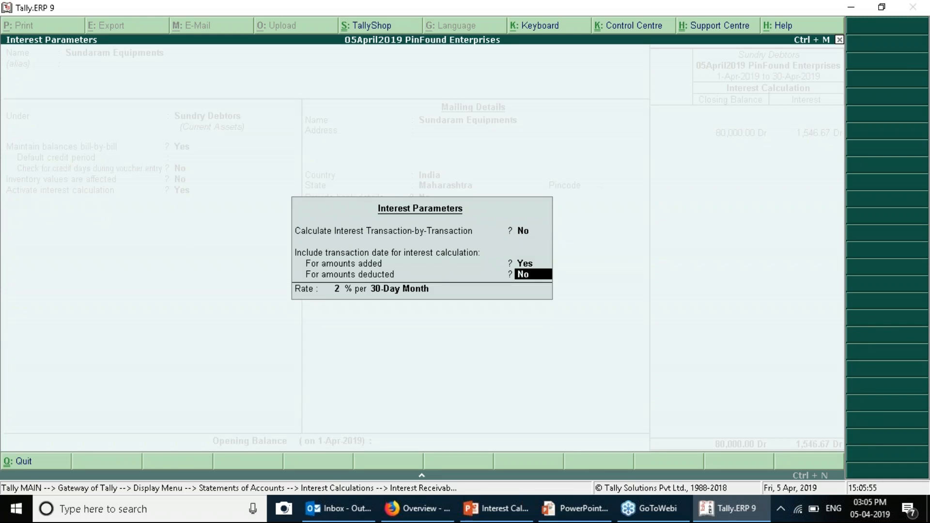
pyautogui.press('Return')
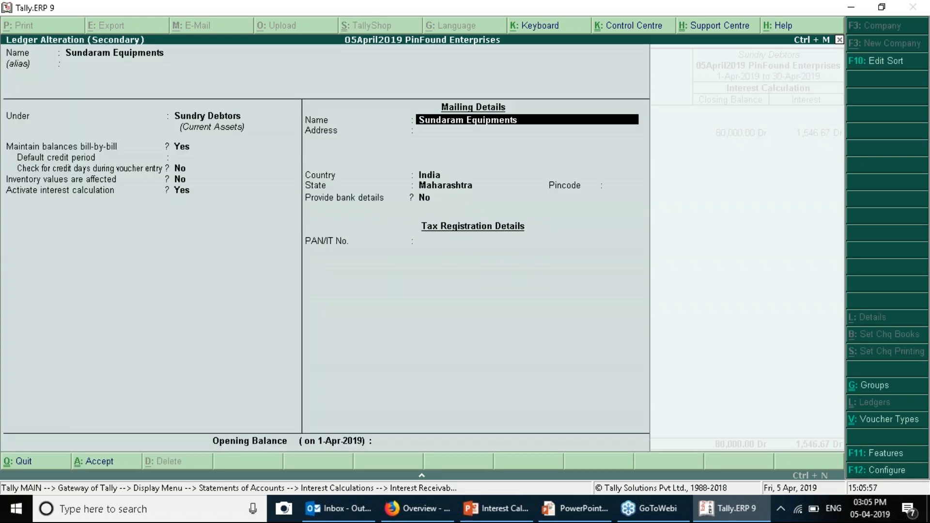
pyautogui.hotkey('ctrl', 'a')
# Examine the recalculated ledger interest for Sundaram Equipments and close the Interest Receivable report.
pyautogui.press('Return')
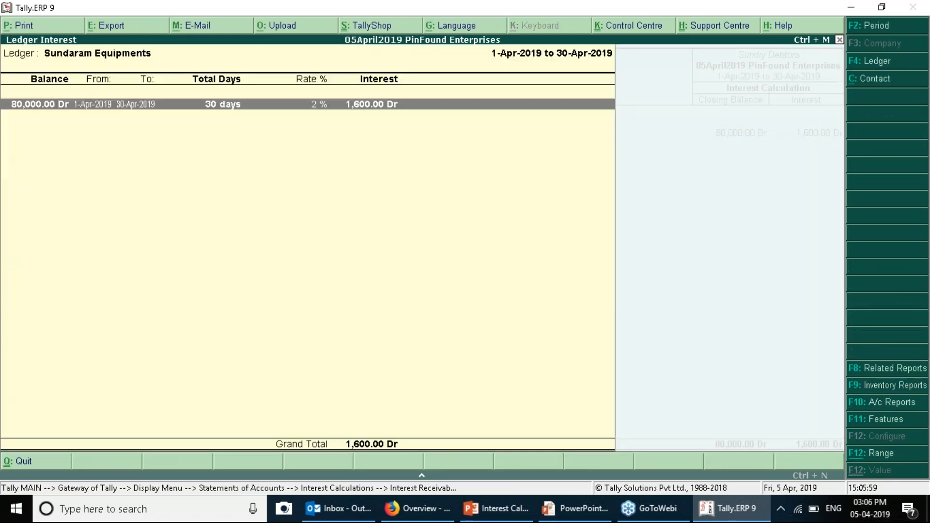
pyautogui.press('Escape')
pyautogui.press('Escape')
pyautogui.press('Escape')
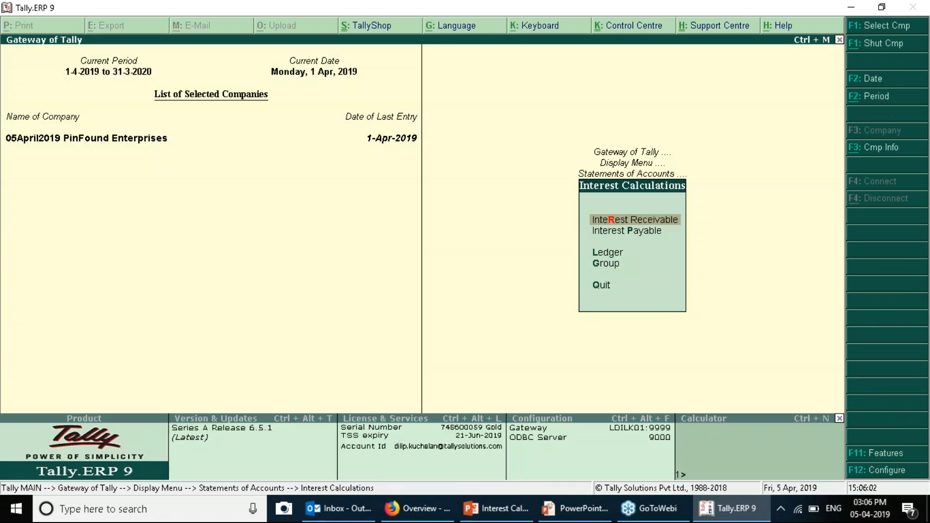
# Reopen the Interest Receivable report from the interest calculations and back out of it.
pyautogui.press('Return')
pyautogui.press('Return')
pyautogui.press('Return')
pyautogui.press('Escape')
pyautogui.press('Escape')
pyautogui.press('Escape')
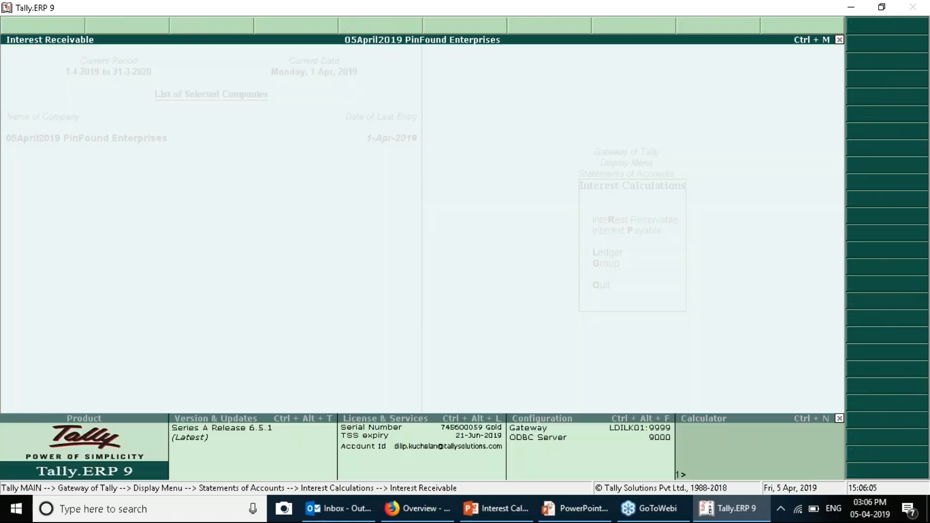
# Open the Interest Receivable report and set its period from 1-4-2019 to 30-4-2019.
pyautogui.press('Return')
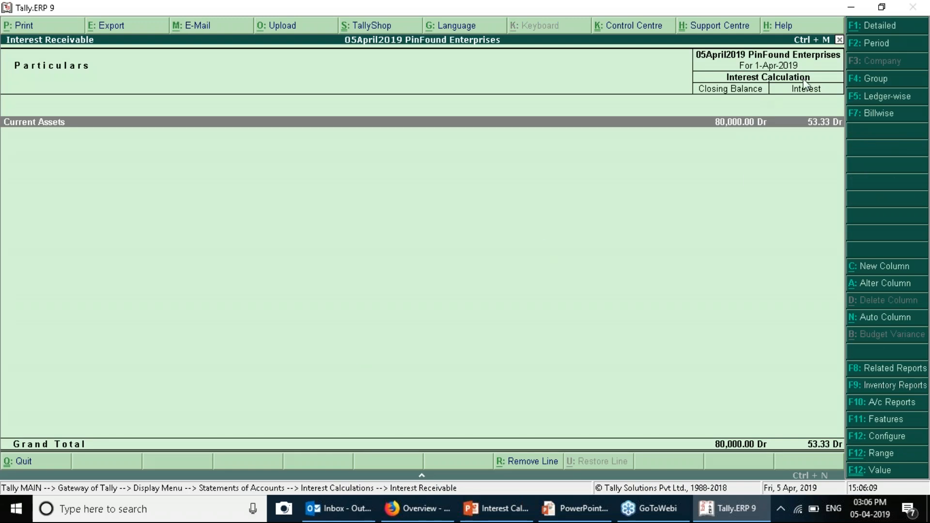
pyautogui.press('F2')
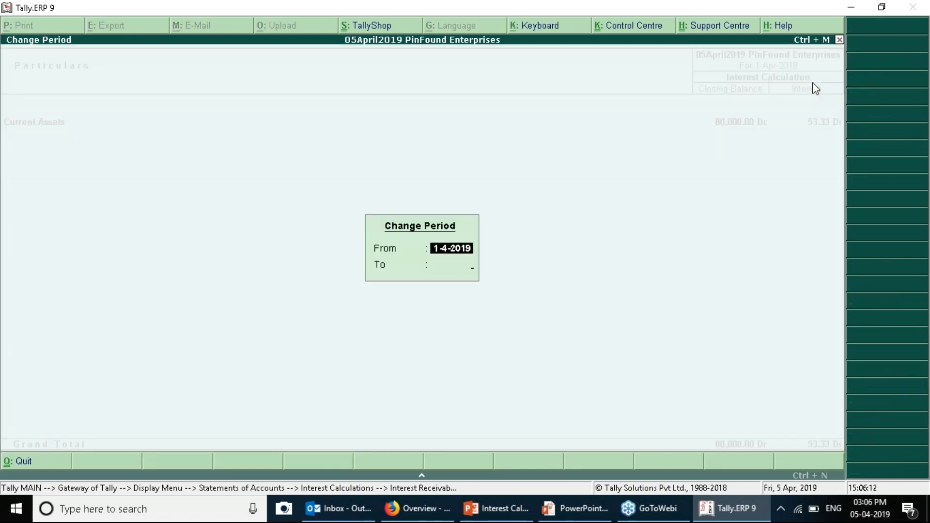
pyautogui.press('Return')
pyautogui.write('31')
pyautogui.press('BackSpace')
pyautogui.write('0')
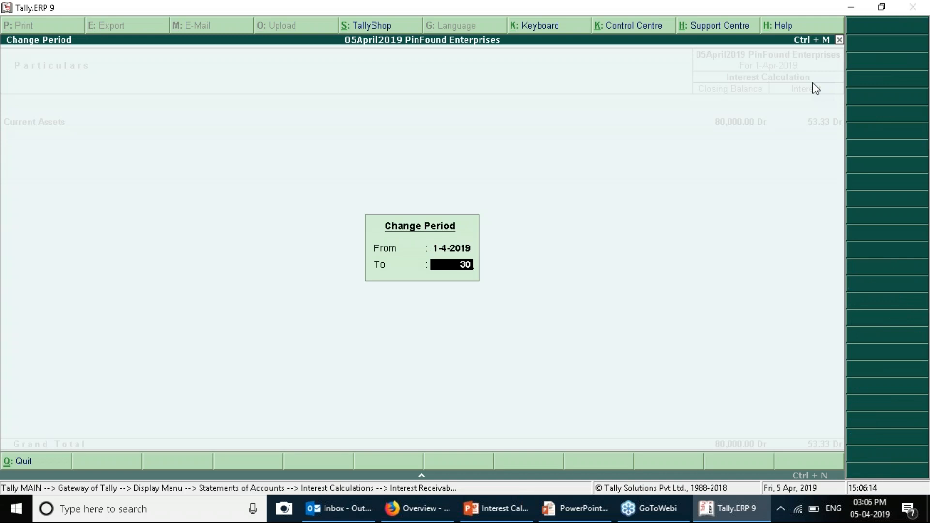
pyautogui.write(' 4')
pyautogui.press('Return')
# Drill down to the ledger interest of Sundaram Equipments to examine the April calculation, and back out of it.
pyautogui.press('Return')
pyautogui.press('Return')
pyautogui.press('Return')
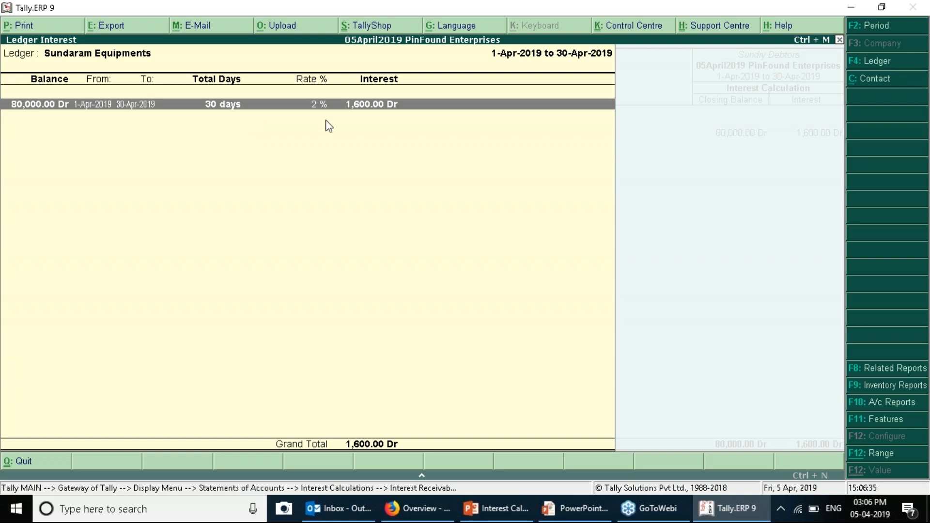
pyautogui.press('Escape')
pyautogui.press('Escape')
pyautogui.press('Escape')
# Alter the Sundaram Equipments ledger to exclude the transaction date from interest calculation for amounts added, and save it.
pyautogui.press('Return')
pyautogui.press('Return')
pyautogui.hotkey('ctrl', 'Return')
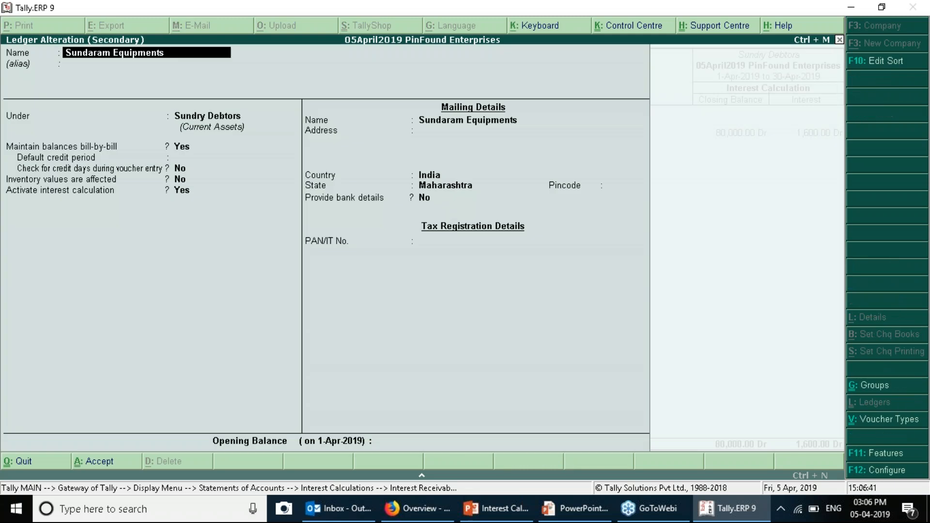
pyautogui.press('Return')
pyautogui.press('Return')
pyautogui.press('Return')
pyautogui.press('Return')
pyautogui.press('Return')
pyautogui.press('Return')
pyautogui.press('Return')
pyautogui.press('Return')
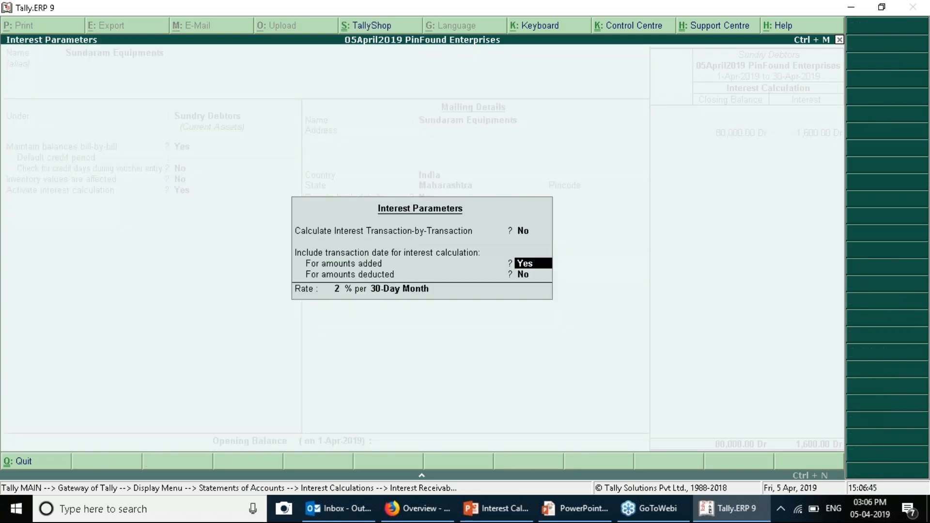
pyautogui.press('n')
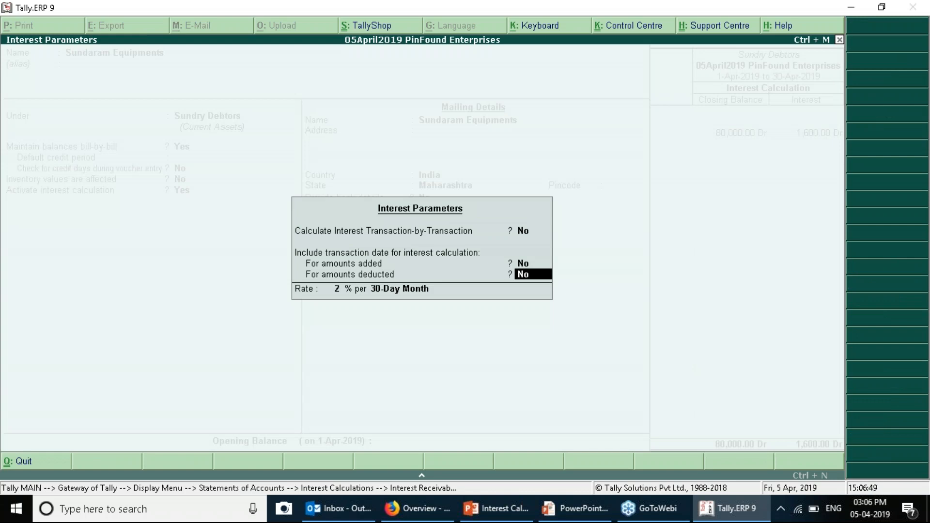
pyautogui.press('Return')
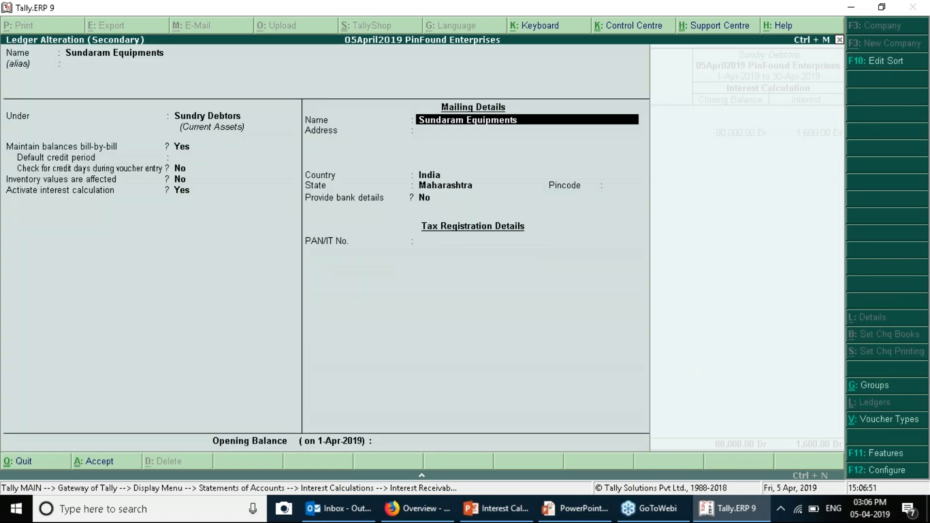
pyautogui.hotkey('ctrl', 'a')
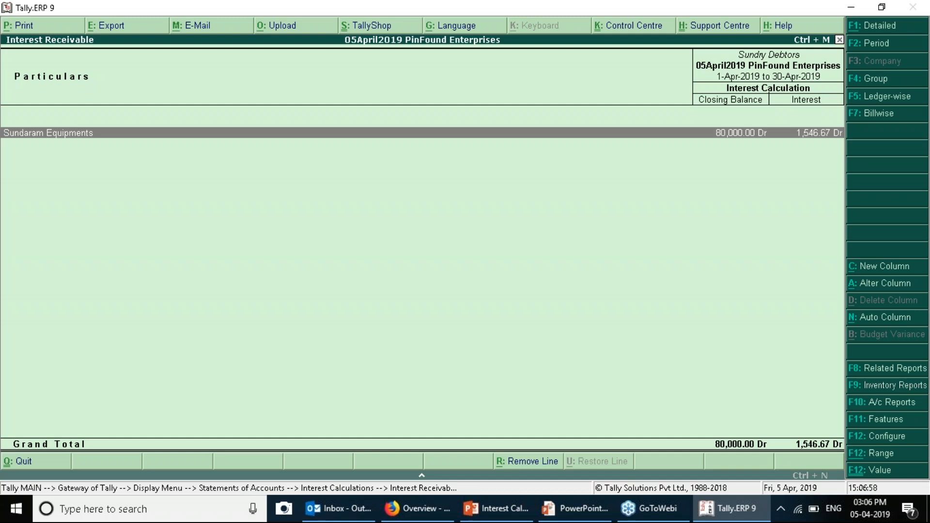
# From the Sundaram Equipments ledger alteration, enable advanced parameters for interest calculation in the company's accounting features and save them.
pyautogui.hotkey('ctrl', 'Return')
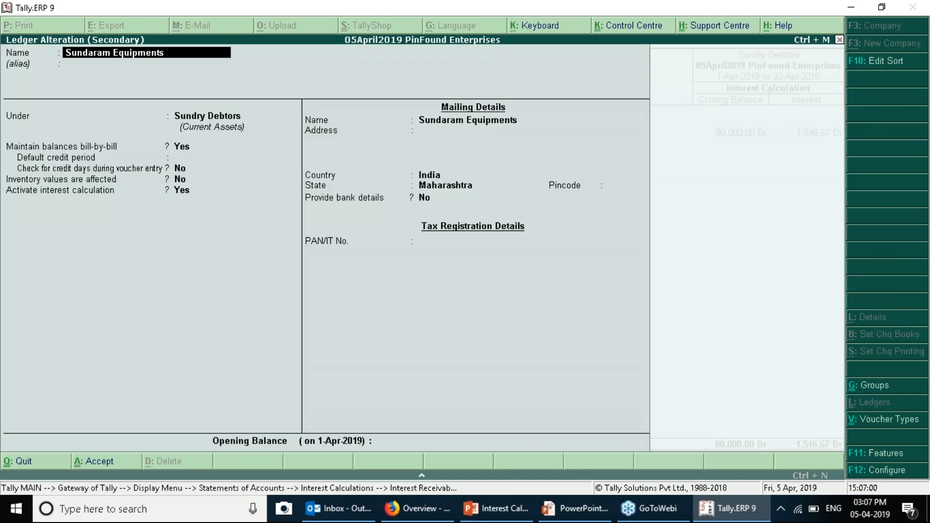
pyautogui.press('F11')
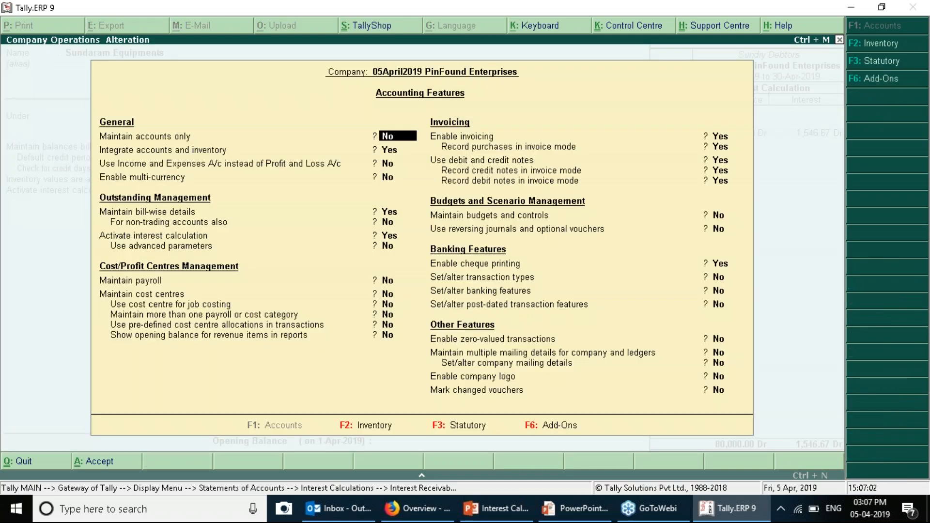
pyautogui.press('Down')
pyautogui.press('Down')
pyautogui.press('Down')
pyautogui.press('Return')
pyautogui.press('Return')
pyautogui.write('y')
pyautogui.press('Return')
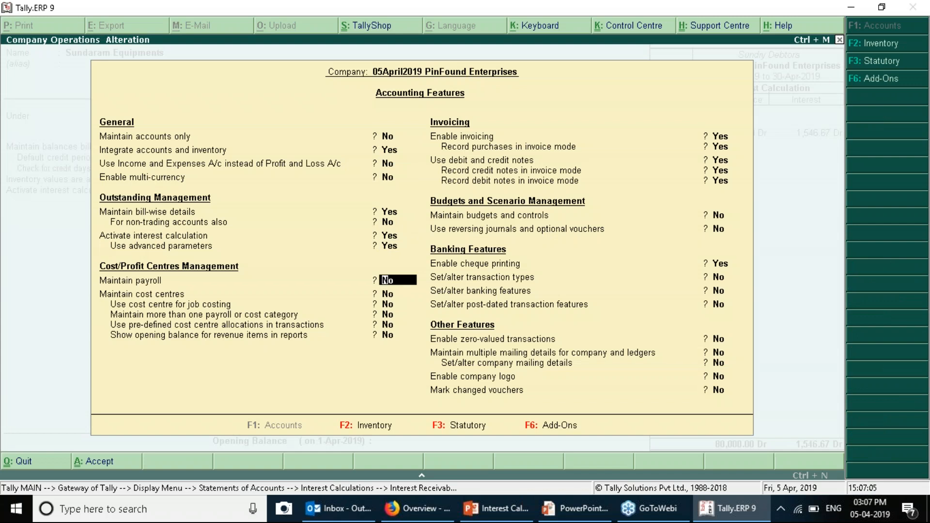
pyautogui.hotkey('ctrl', 'a')
# Open the advanced interest parameters of the Sundaram Equipments ledger, keeping interest calculation activated.
pyautogui.press('Return')
pyautogui.press('Return')
pyautogui.press('Return')
pyautogui.press('Return')
pyautogui.press('Return')
pyautogui.press('Return')
pyautogui.press('Return')
pyautogui.press('BackSpace')
pyautogui.write('y')
pyautogui.press('Return')
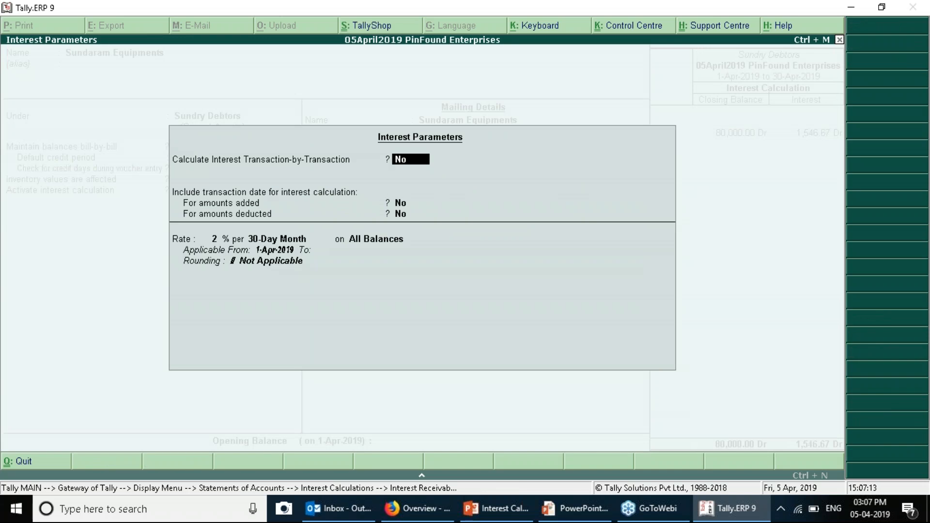
# Examine the advanced interest style, balance, applicability date and rounding method options for the 2% rate.
pyautogui.press('Return')
pyautogui.press('Return')
pyautogui.press('Return')
pyautogui.press('Return')
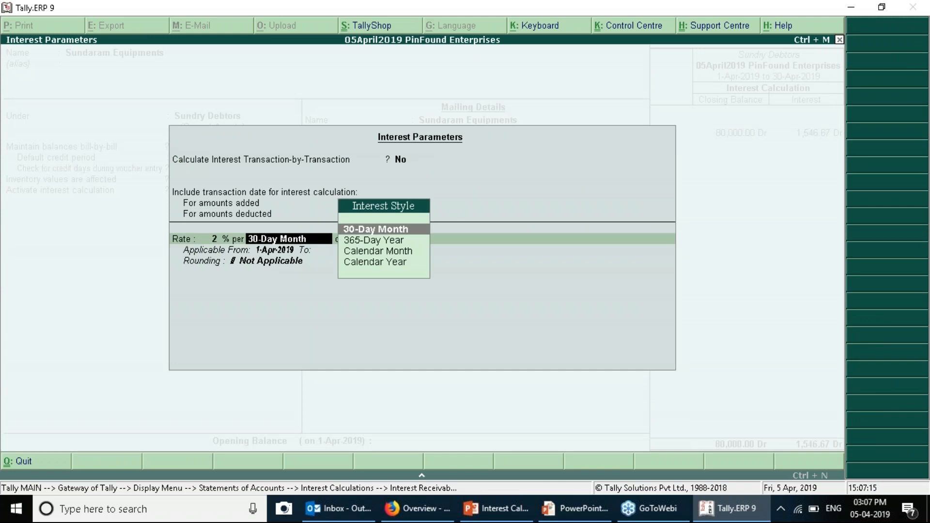
pyautogui.press('Return')
pyautogui.press('Return')
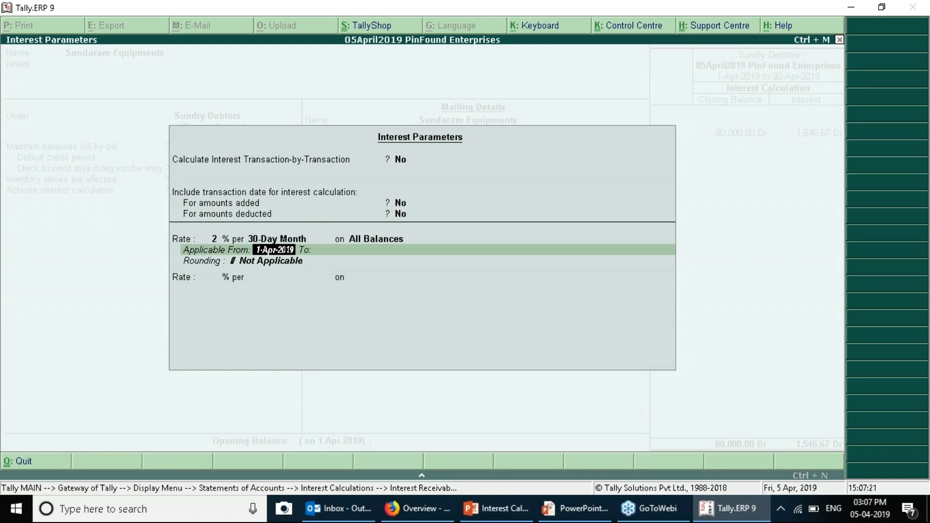
pyautogui.press('Return')
pyautogui.press('Return')
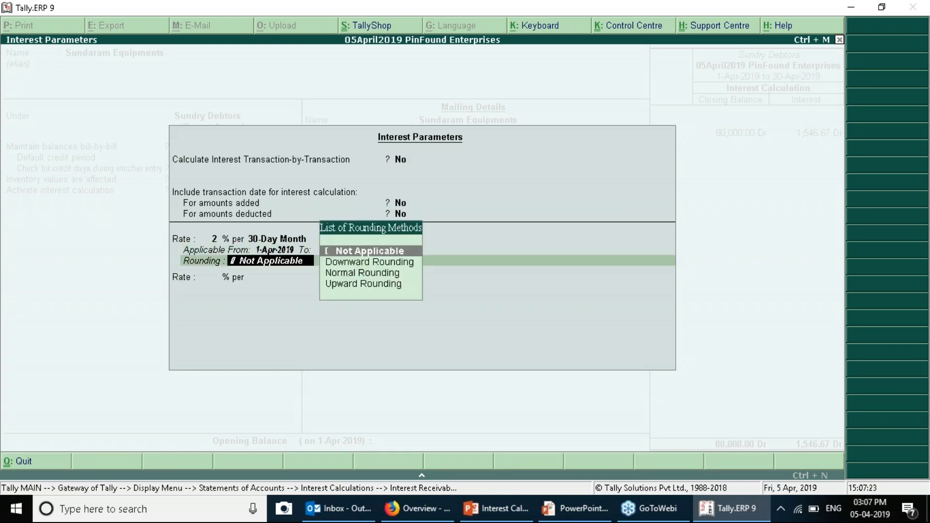
pyautogui.press('Return')
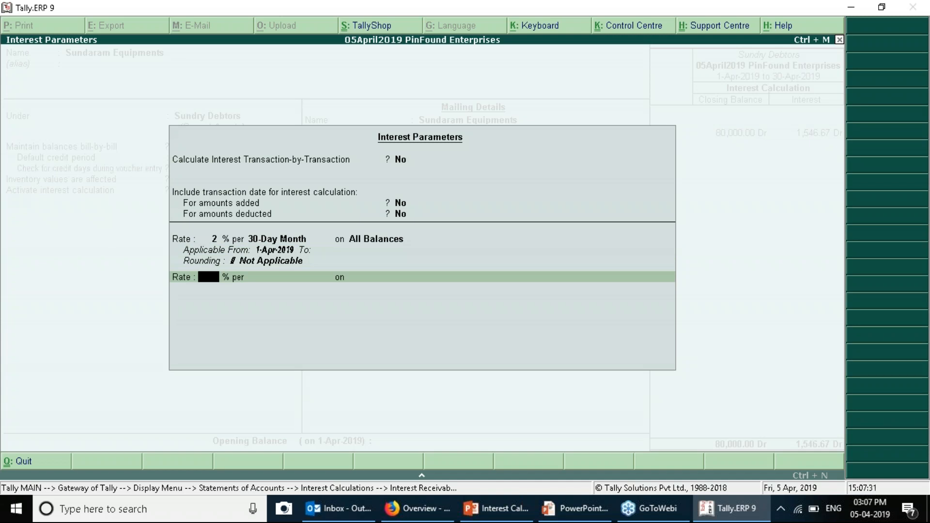
# Go back over the interest balance choices and applicable dates, and close the interest parameters with All Balances kept.
pyautogui.press('BackSpace')
pyautogui.press('BackSpace')
pyautogui.press('BackSpace')
pyautogui.press('BackSpace')
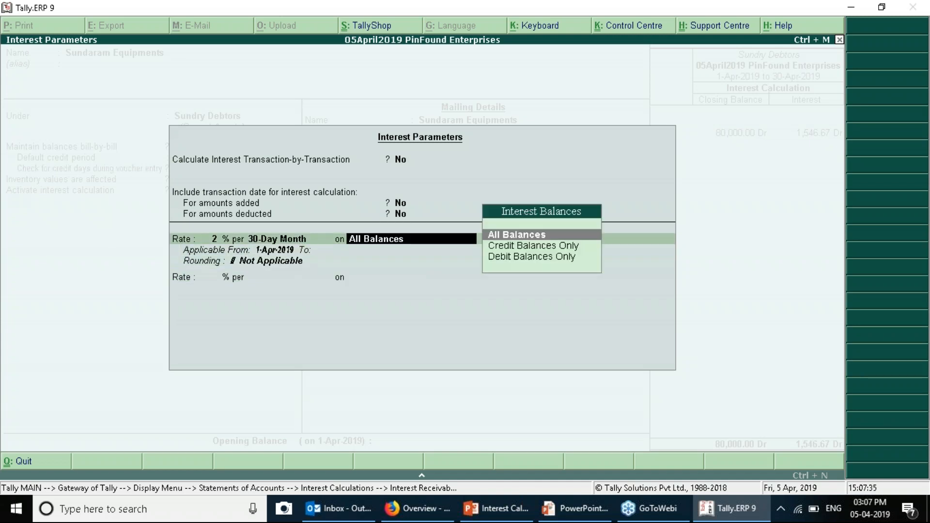
pyautogui.press('Return')
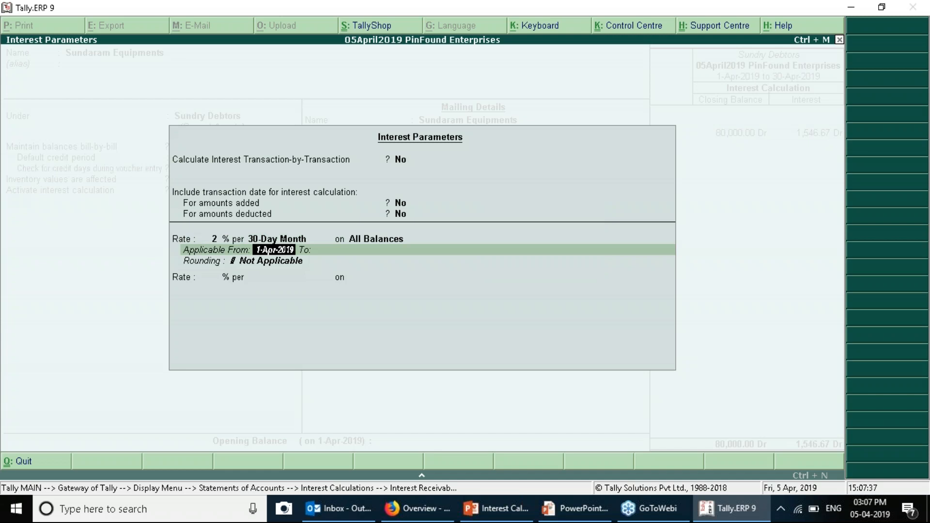
pyautogui.press('Return')
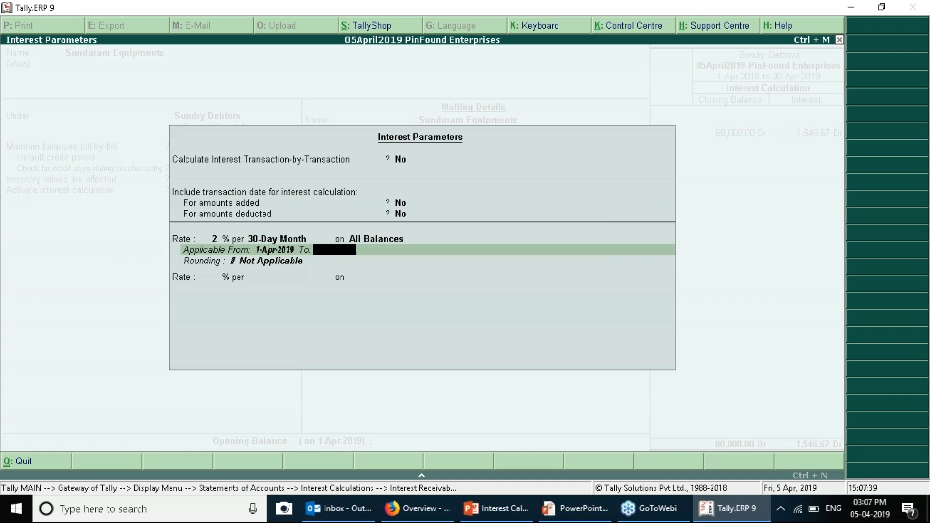
pyautogui.press('BackSpace')
pyautogui.press('BackSpace')
pyautogui.press('Return')
pyautogui.press('Return')
pyautogui.press('Return')
pyautogui.press('Return')
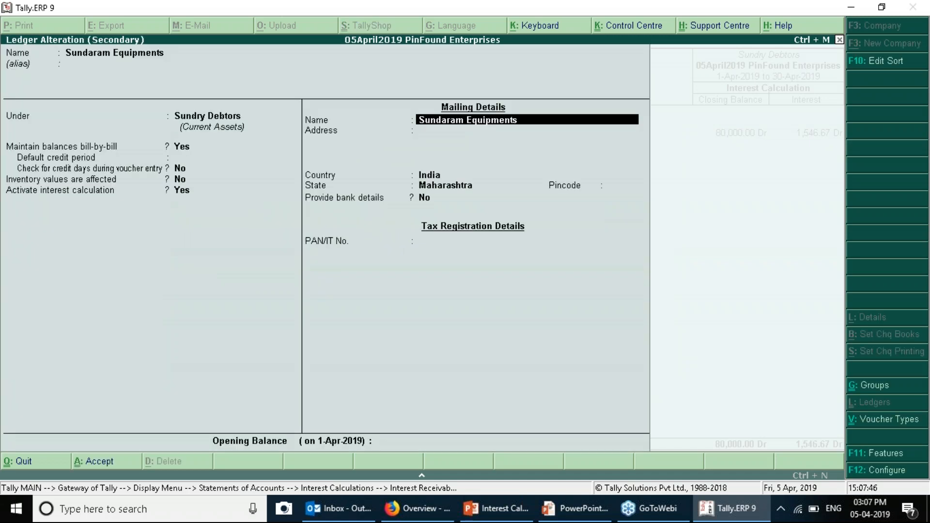
# Leave the Sundaram Equipments ledger alteration without saving and return to the Gateway of Tally.
pyautogui.press('Escape')
pyautogui.press('Escape')
pyautogui.press('Escape')
pyautogui.press('Escape')
pyautogui.press('Escape')
pyautogui.press('Escape')
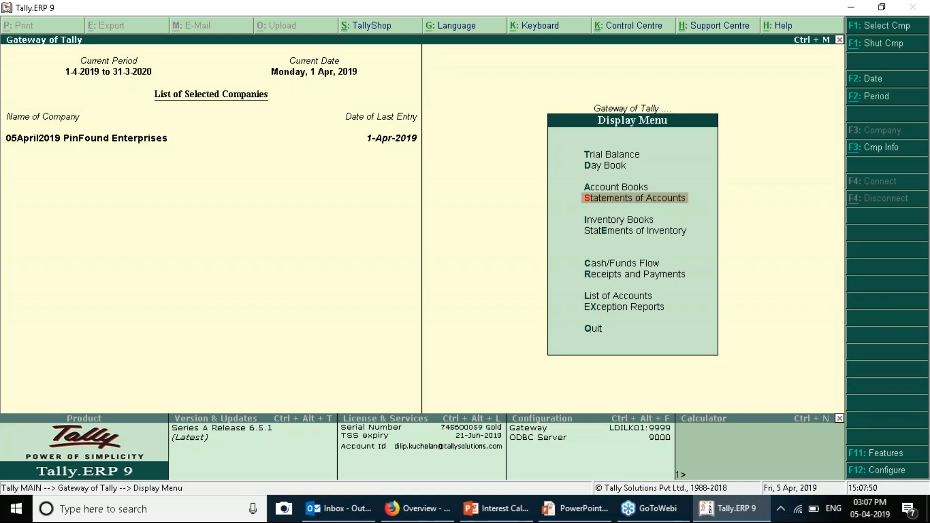
pyautogui.press('Down')
pyautogui.press('Down')
pyautogui.press('Down')
pyautogui.press('Down')
pyautogui.press('Escape')
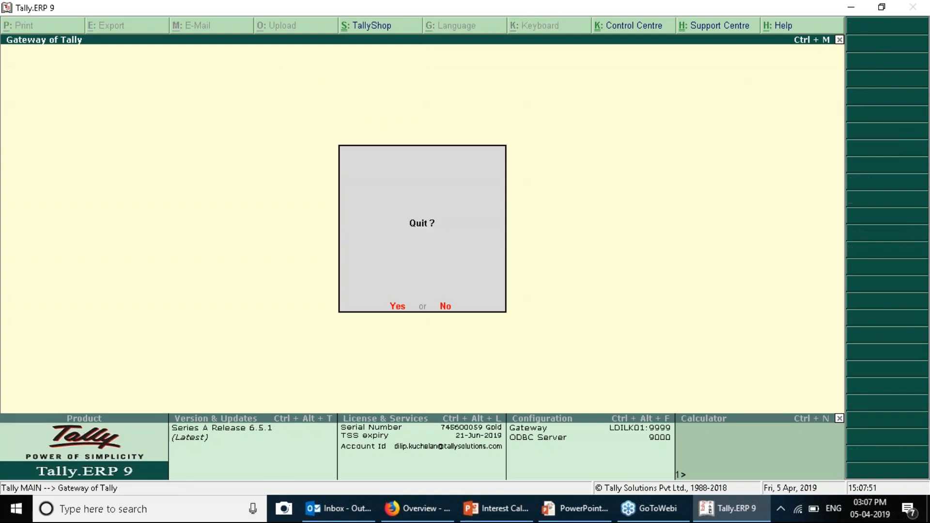
pyautogui.press('Escape')
# Switch to the presentation to read the receipt voucher details for Sundaram Equipments, and return to Tally.ERP 9.
pyautogui.hotkey('alt', 'Tab')
pyautogui.press('Left')
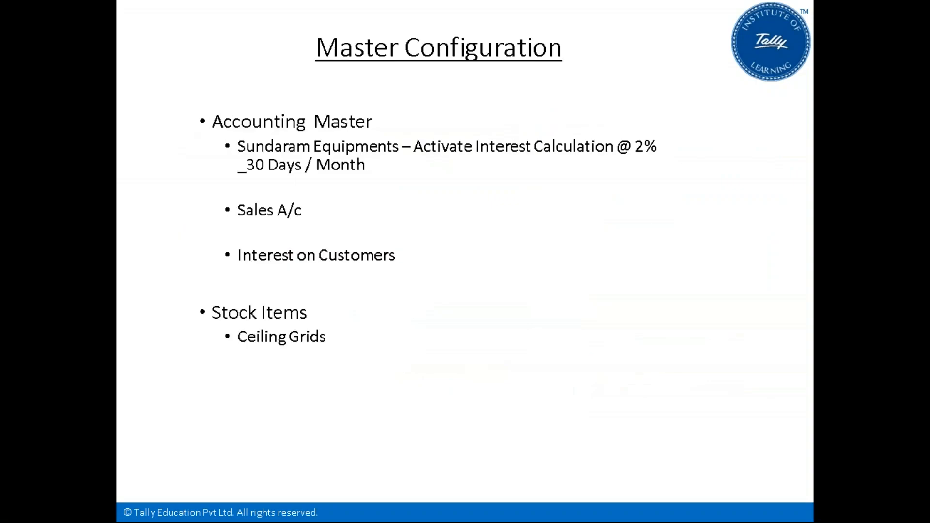
pyautogui.press('Right')
pyautogui.press('Right')
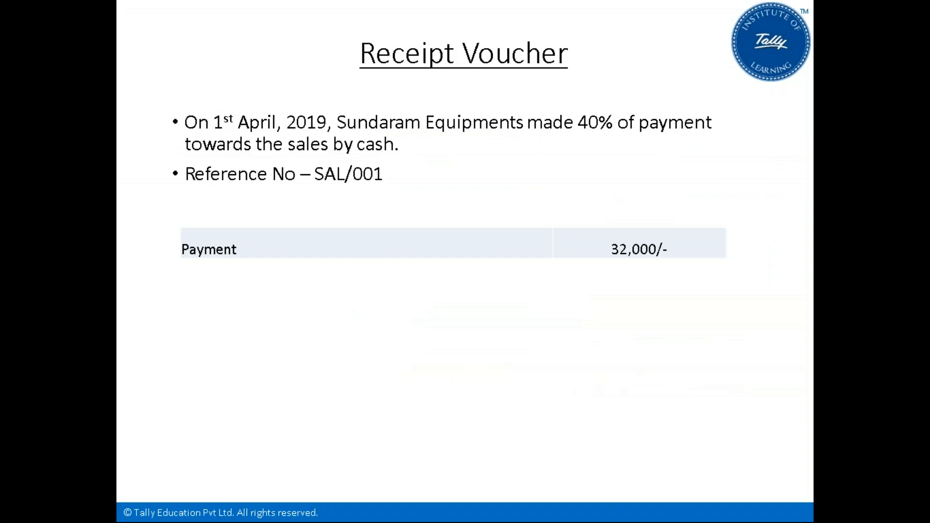
pyautogui.press('Left')
pyautogui.press('Left')
pyautogui.press('Right')
pyautogui.hotkey('alt', 'Tab')
# Start a receipt voucher with Cash as the account and Sundaram Equipments as the credited ledger.
pyautogui.press('Down')
pyautogui.press('Down')
pyautogui.press('Down')
pyautogui.press('Up')
pyautogui.press('Return')
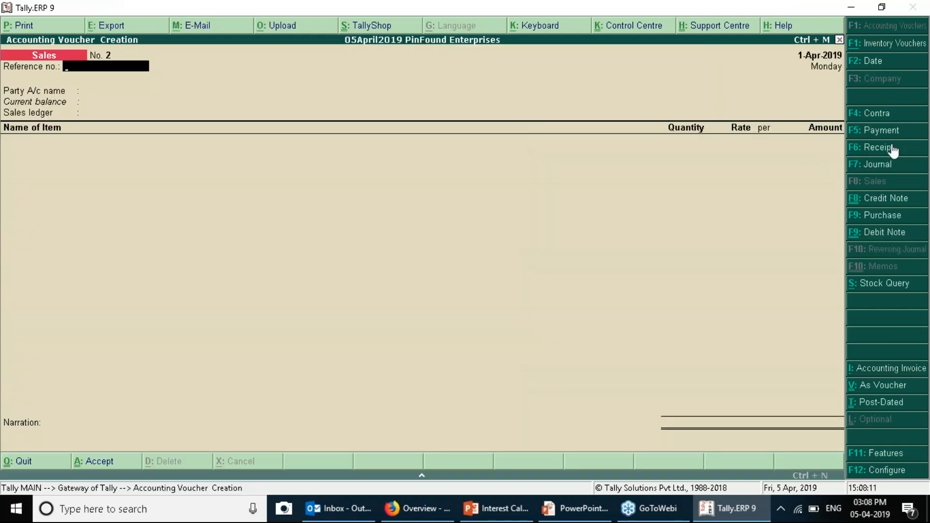
pyautogui.press('F6')
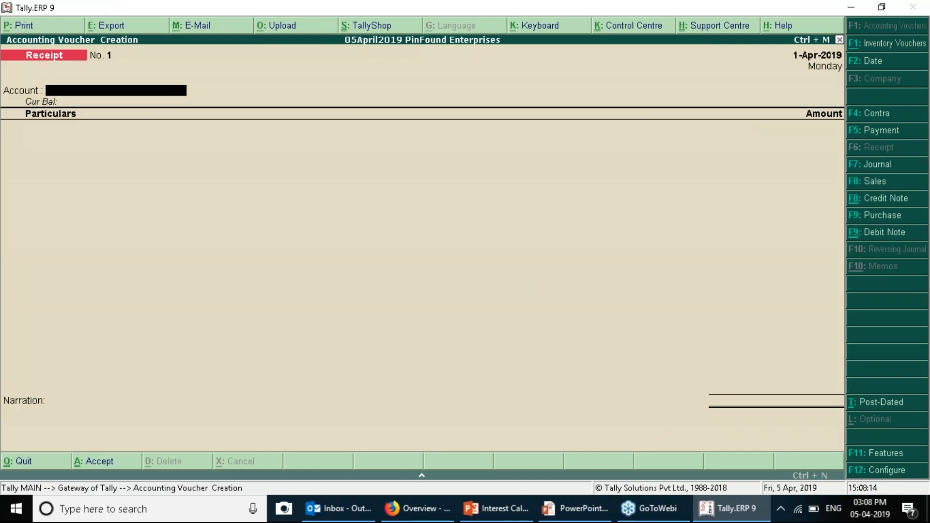
pyautogui.press('Return')
pyautogui.press('BackSpace')
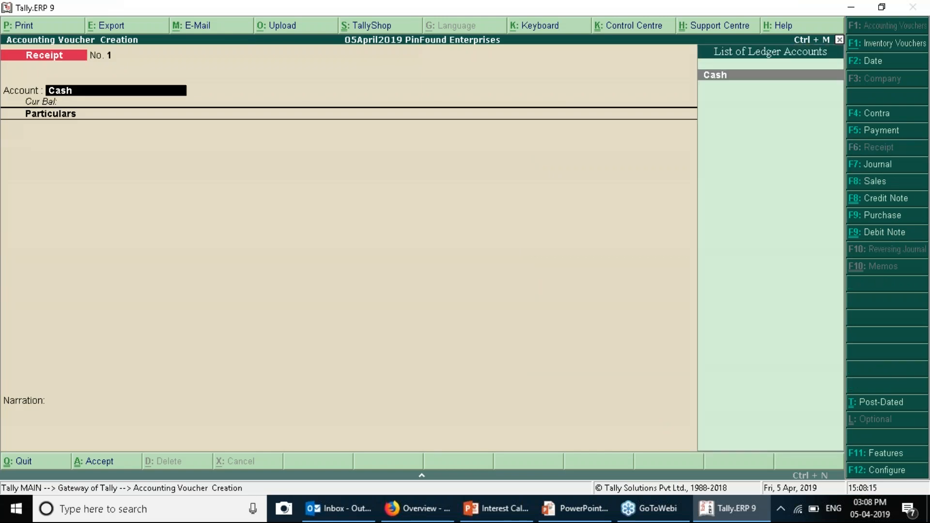
pyautogui.press('Return')
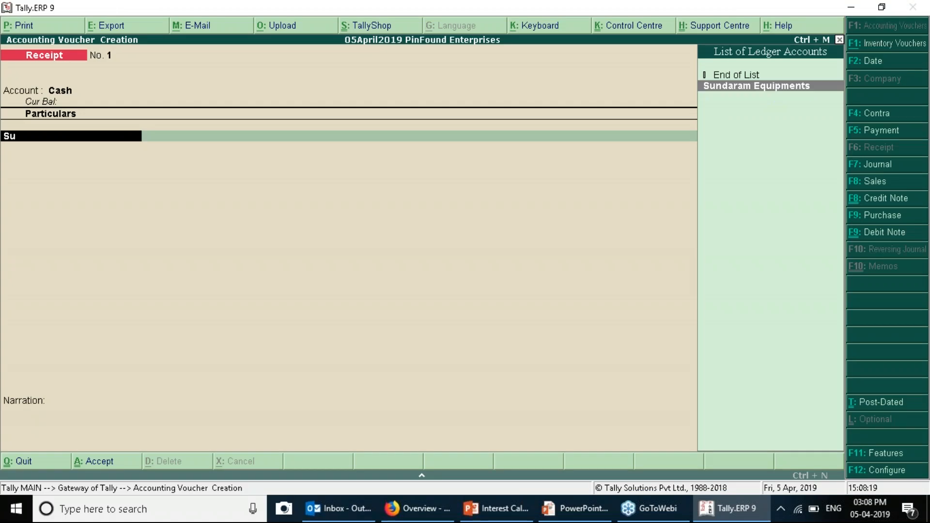
pyautogui.press('Return')
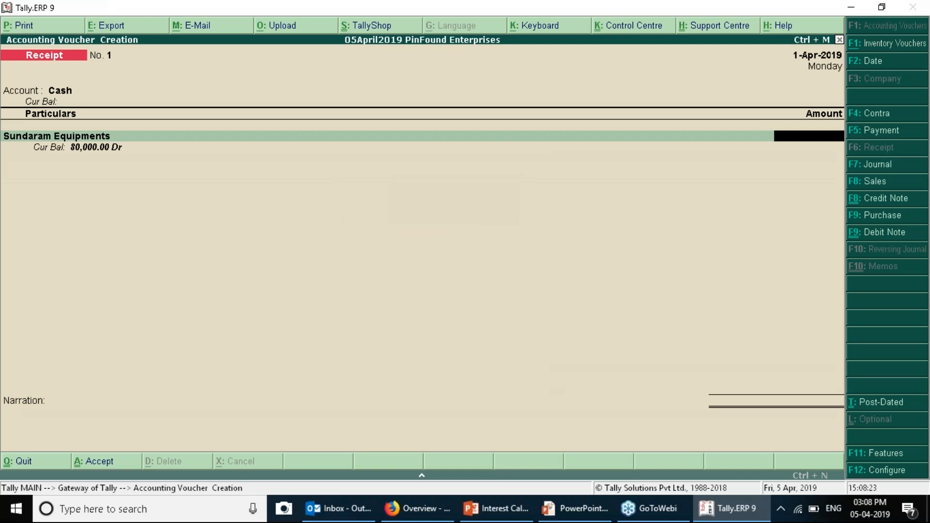
# Enter 32,000 as the amount received from Sundaram Equipments, save the receipt voucher and leave voucher creation.
pyautogui.write('32,')
pyautogui.write('000')
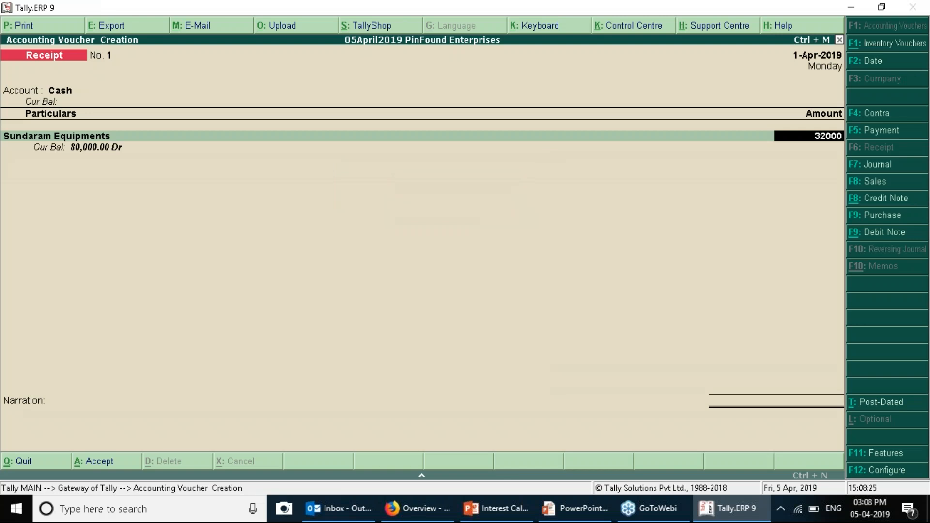
pyautogui.press('Return')
pyautogui.press('Return')
pyautogui.press('Return')
pyautogui.press('Return')
pyautogui.press('Return')
pyautogui.press('Return')
pyautogui.press('y')
pyautogui.press('Escape')
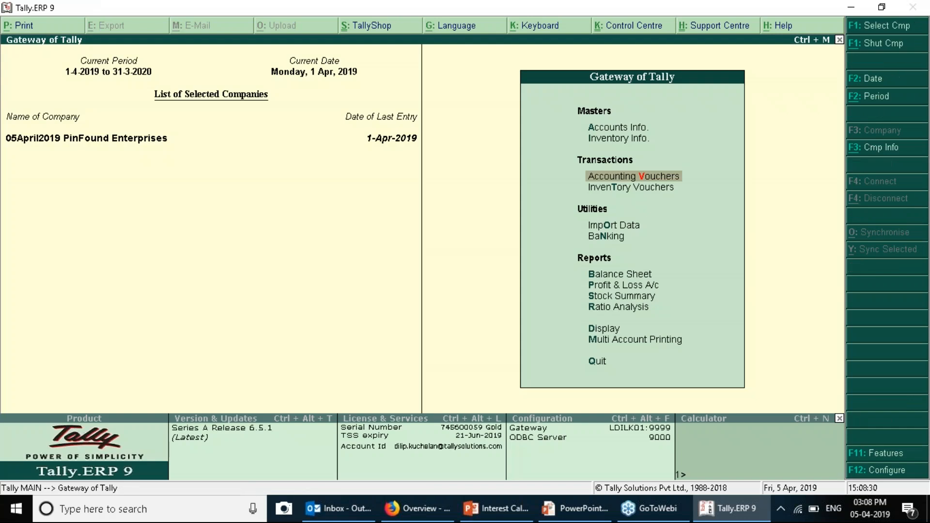
# Reopen the Interest Receivable report under the statements of accounts and extend its period to 30-4-2019.
pyautogui.press('d')
pyautogui.press('s')
pyautogui.press('i')
pyautogui.press('Return')
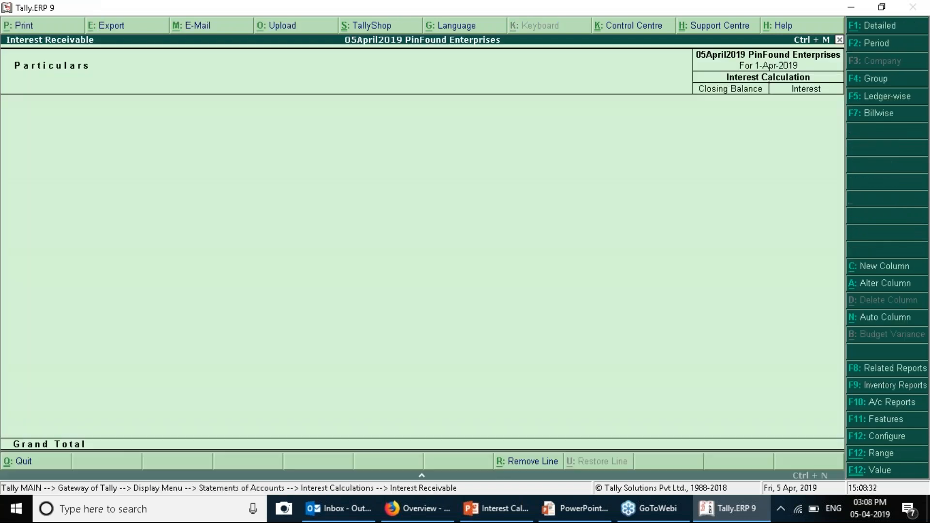
pyautogui.press('F2')
pyautogui.press('Return')
pyautogui.write('31')
pyautogui.press('BackSpace')
pyautogui.write('0-4')
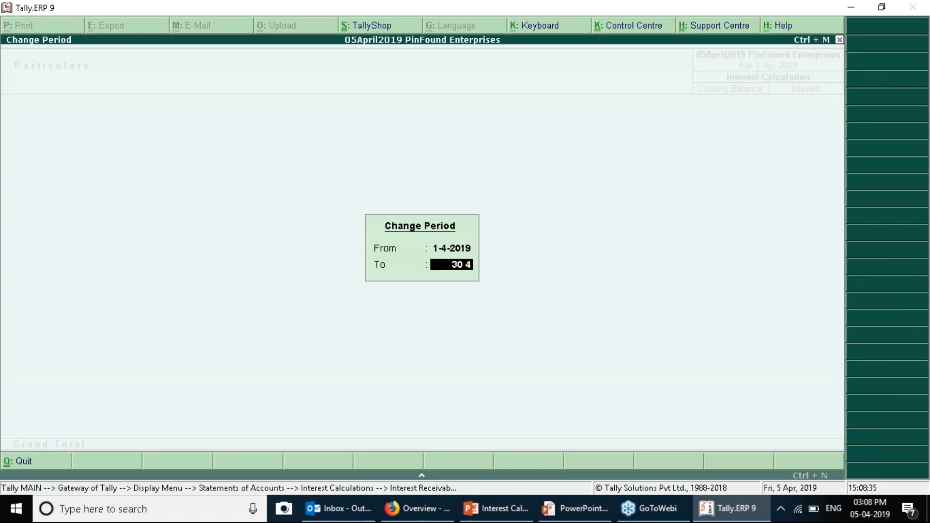
pyautogui.press('Return')
# Drill down to the ledger interest of Sundaram Equipments to examine the interest after the cash receipt.
pyautogui.press('Return')
pyautogui.press('Return')
pyautogui.press('Return')
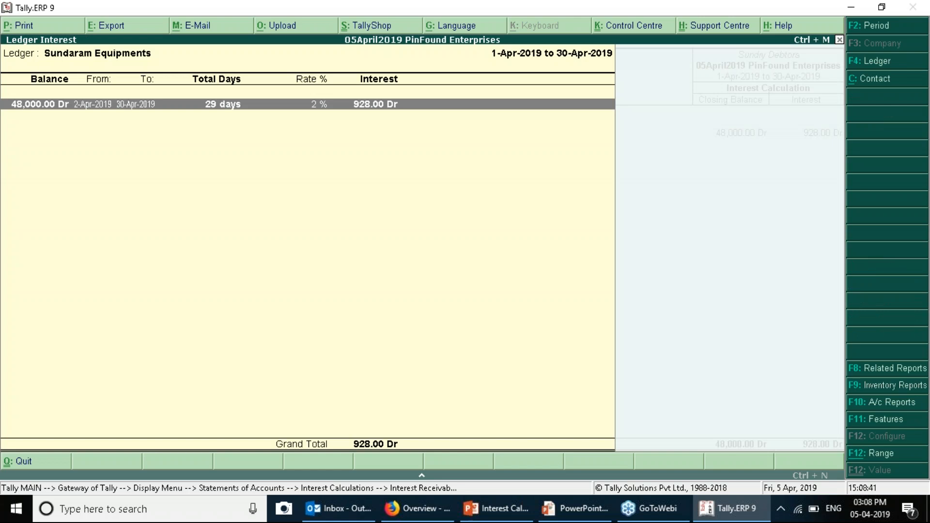
# Leave the ledger interest report of Sundaram Equipments and return to the Gateway of Tally.
pyautogui.press('Escape')
pyautogui.press('Escape')
pyautogui.press('Escape')
pyautogui.press('Escape')
pyautogui.press('Escape')
pyautogui.press('Escape')
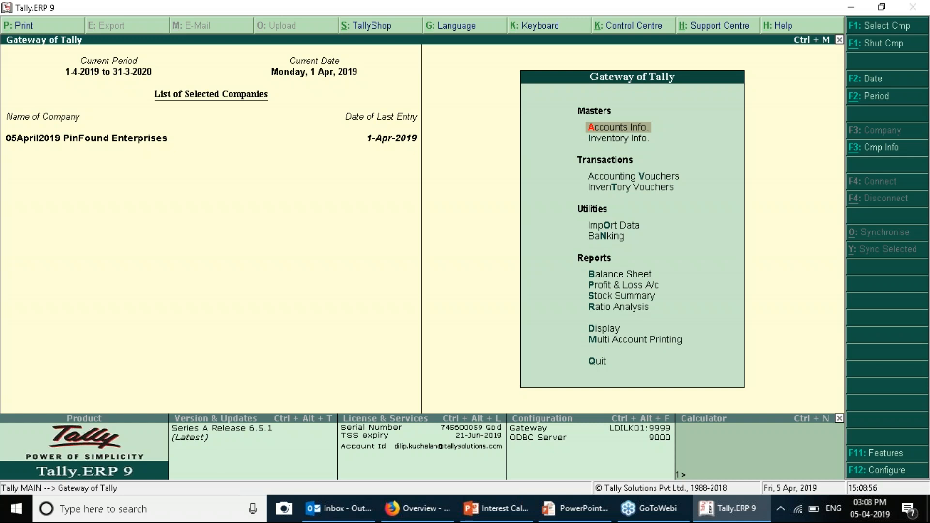
pyautogui.press('Down')
pyautogui.press('Down')
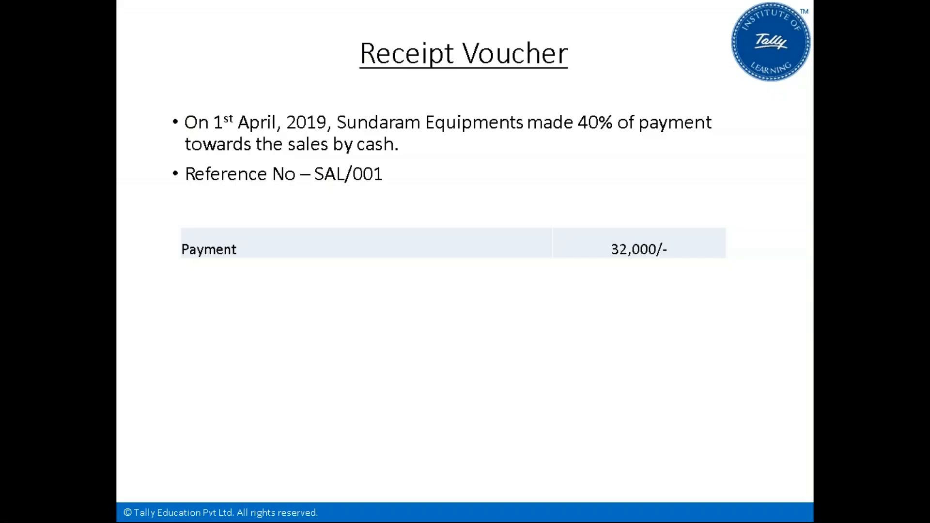
pyautogui.hotkey('alt', 'Tab')
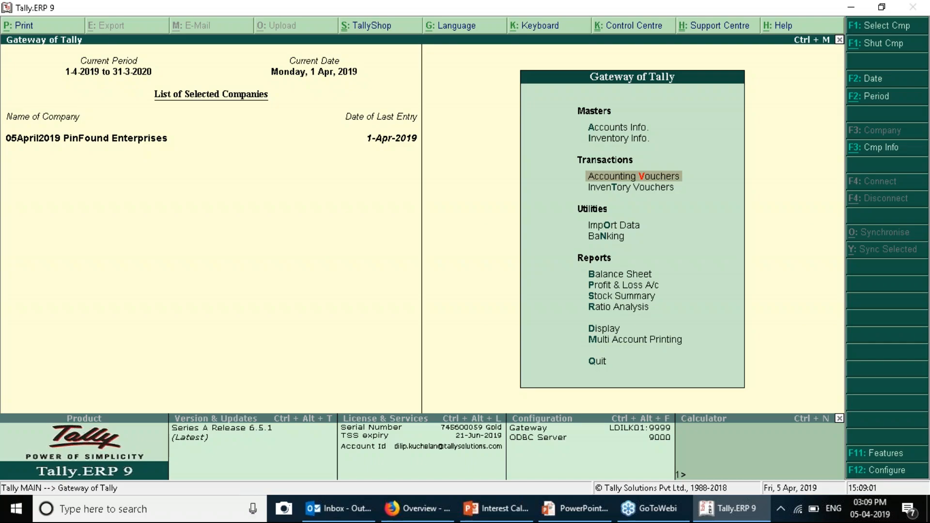
pyautogui.hotkey('alt', 'Tab')
pyautogui.hotkey('alt', 'Tab')
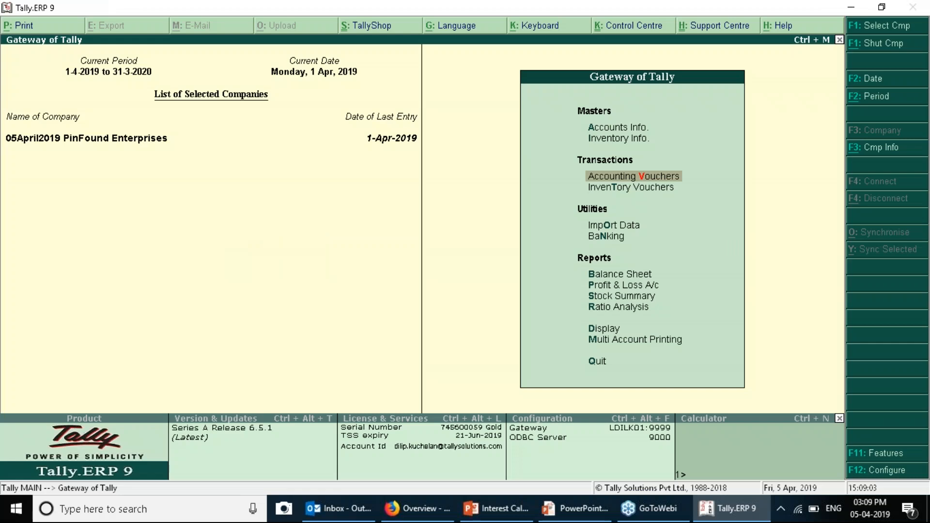
pyautogui.press('Return')
pyautogui.press('Escape')
pyautogui.press('Return')
# Open the Debit Note voucher type from the accounts masters for alteration.
pyautogui.press('Up')
pyautogui.press('Up')
pyautogui.press('Return')
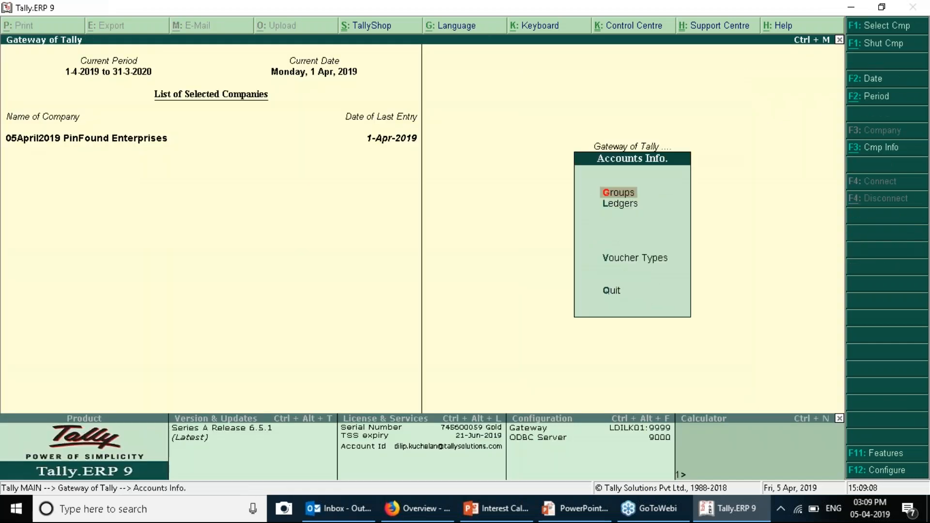
pyautogui.press('Down')
pyautogui.press('Down')
pyautogui.press('Return')
pyautogui.press('Return')
pyautogui.write('De')
pyautogui.press('Return')
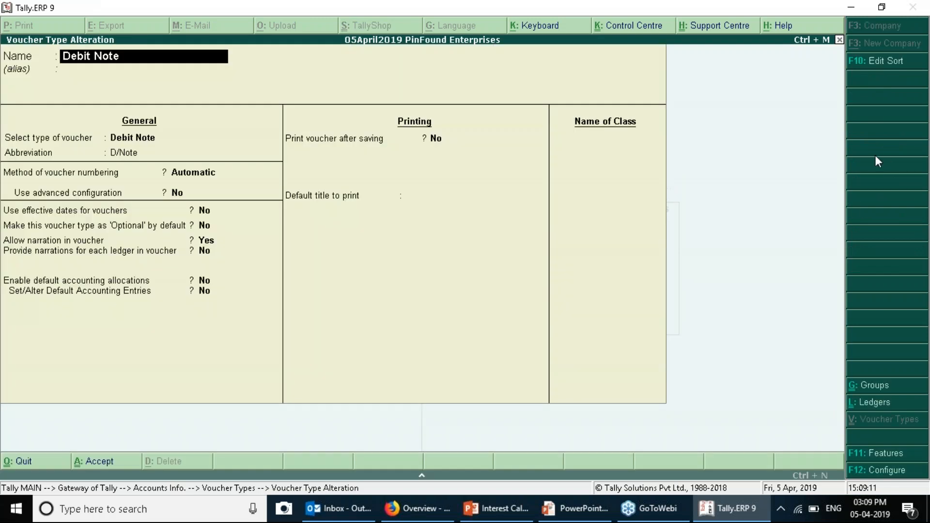
# Add the class Interest on Customers to the Debit Note voucher type, used for interest accounting and not treated as compound interest.
pyautogui.click(594, 147)
pyautogui.write('Interest on')
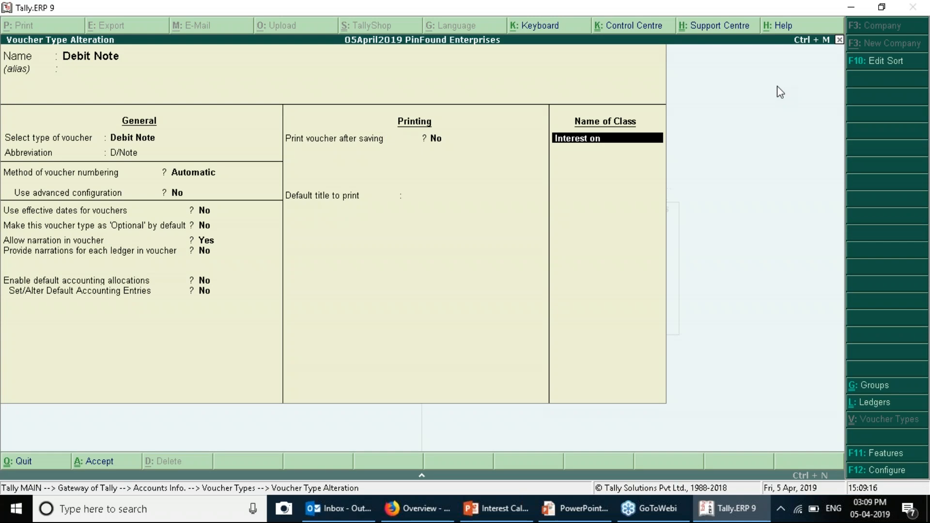
pyautogui.write(' Customers')
pyautogui.press('Return')
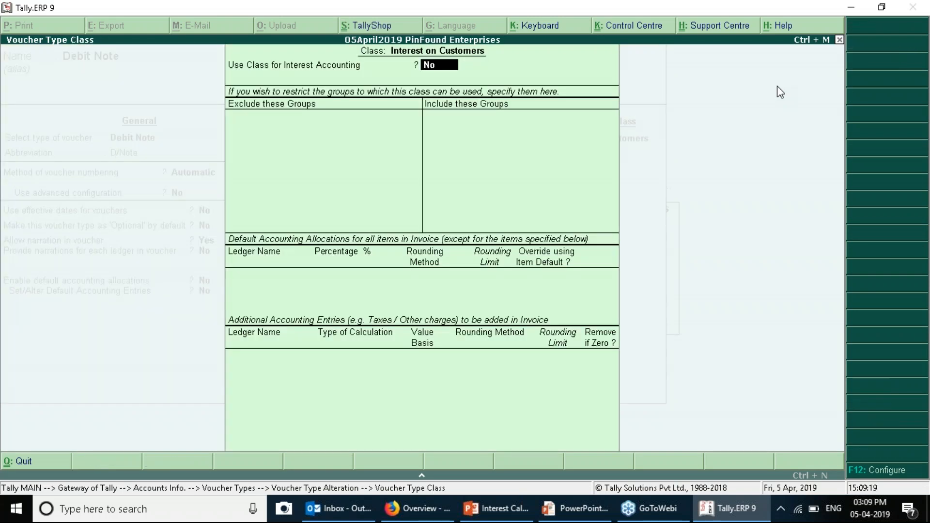
pyautogui.write('y')
pyautogui.press('Return')
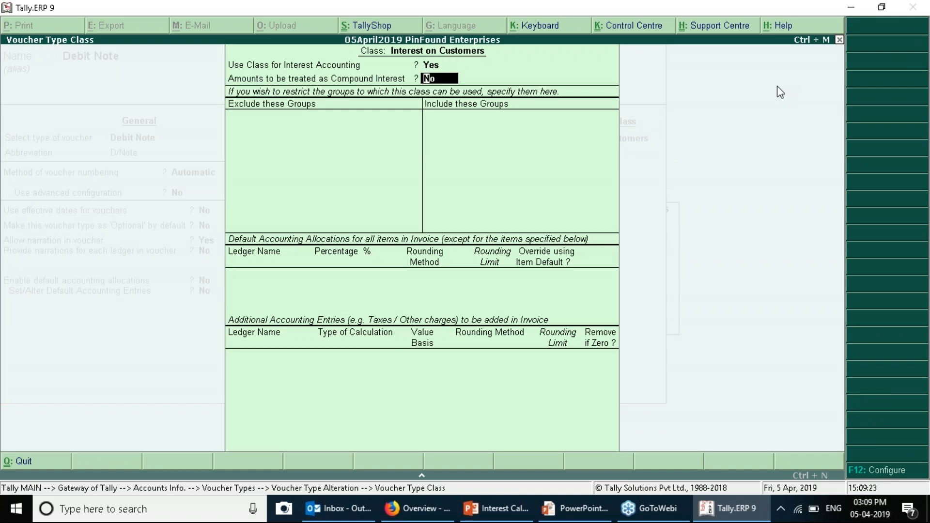
pyautogui.press('Return')
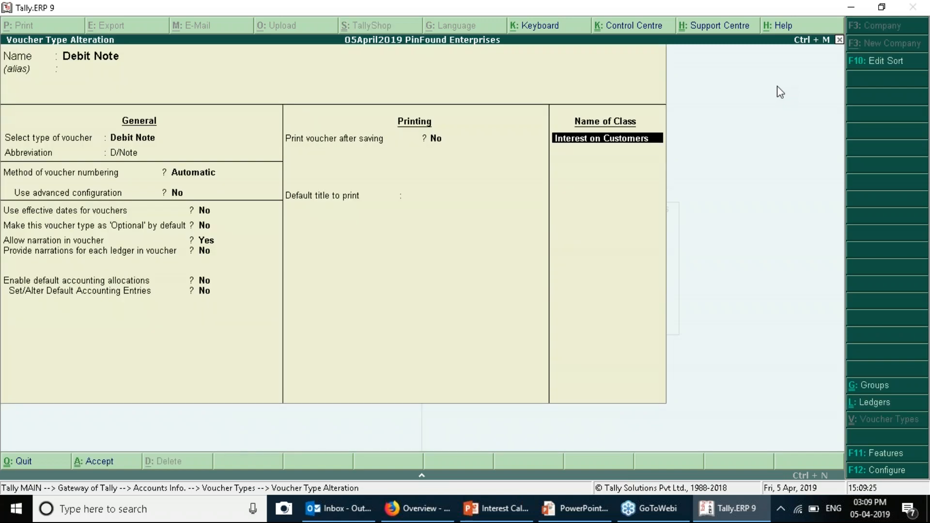
# Rename the class as Interest on Customers (SI), keep its interest settings and save the Debit Note voucher type.
pyautogui.press('Delete')
pyautogui.press('Delete')
pyautogui.press('Delete')
pyautogui.press('Delete')
pyautogui.press('Delete')
pyautogui.press('Delete')
pyautogui.press('Delete')
pyautogui.press('Delete')
pyautogui.press('Delete')
pyautogui.write('S')
pyautogui.press('BackSpace')
pyautogui.write('Customers (SI)')
pyautogui.press('Return')
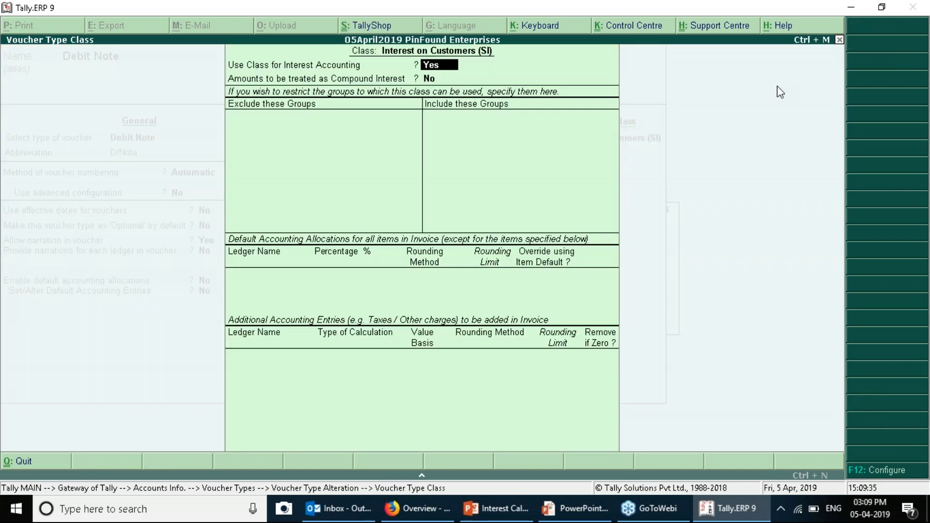
pyautogui.press('Return')
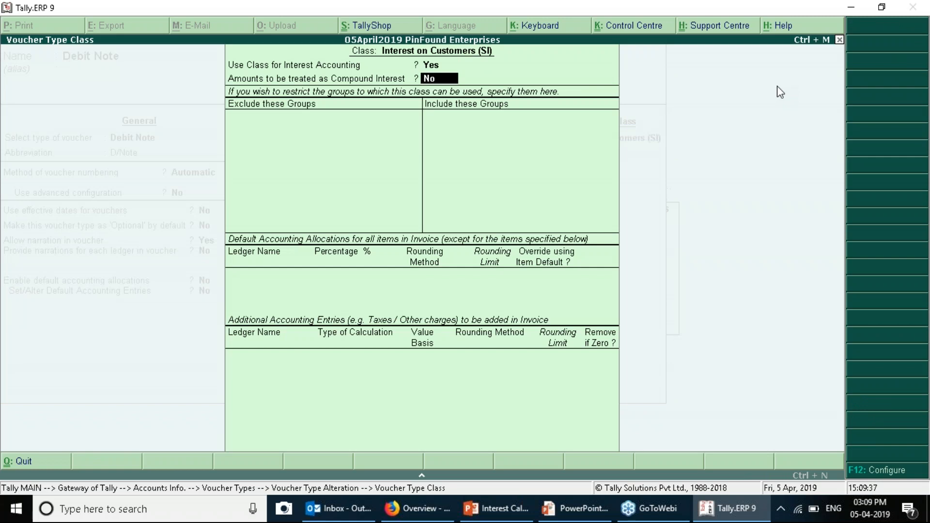
pyautogui.press('Return')
pyautogui.press('Return')
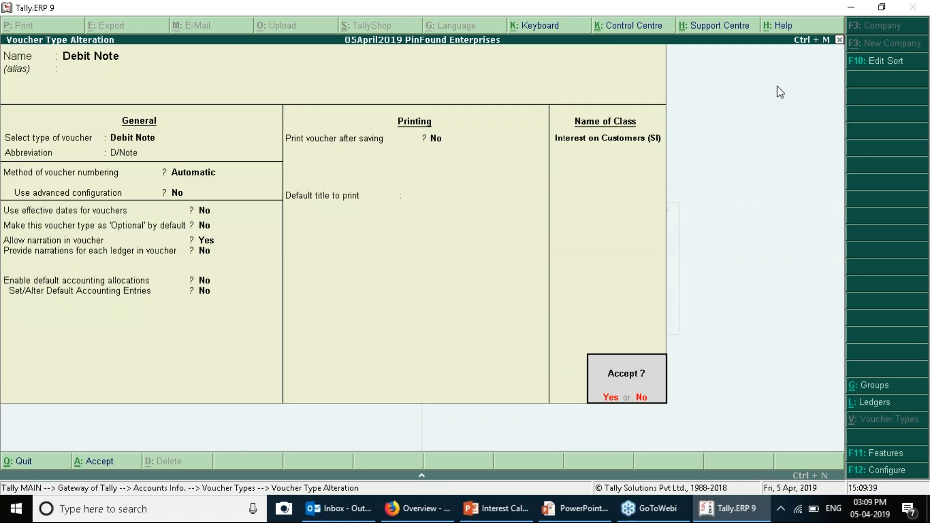
pyautogui.press('Return')
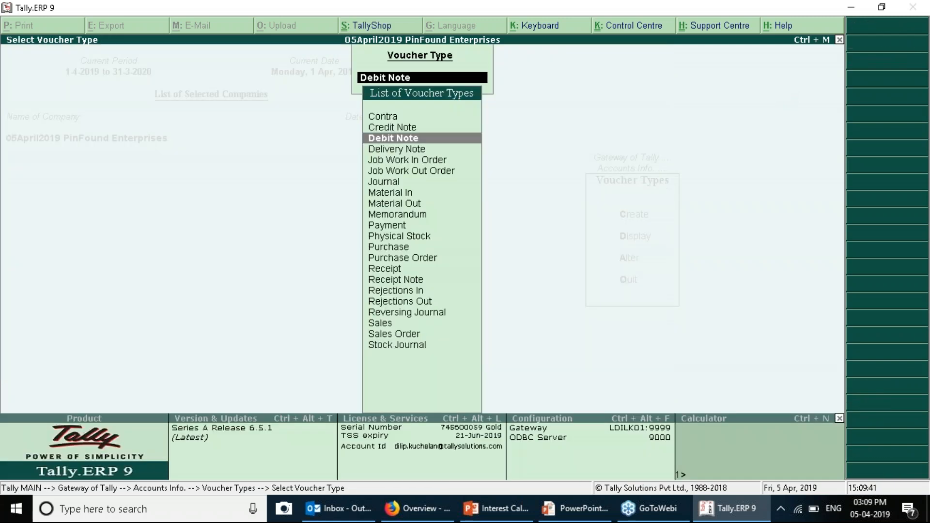
pyautogui.press('Escape')
pyautogui.press('Escape')
pyautogui.press('Escape')
pyautogui.press('Escape')
pyautogui.press('Escape')
pyautogui.press('Down')
pyautogui.press('Down')
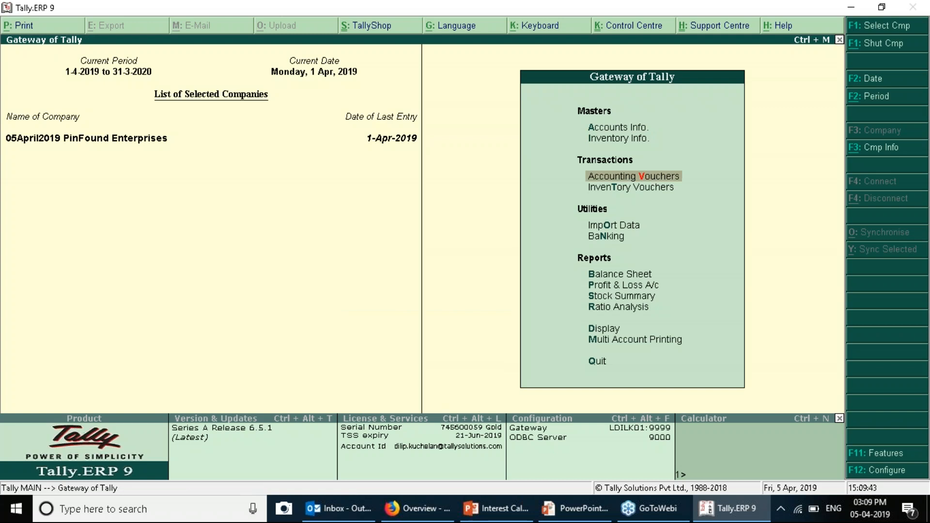
pyautogui.press('Return')
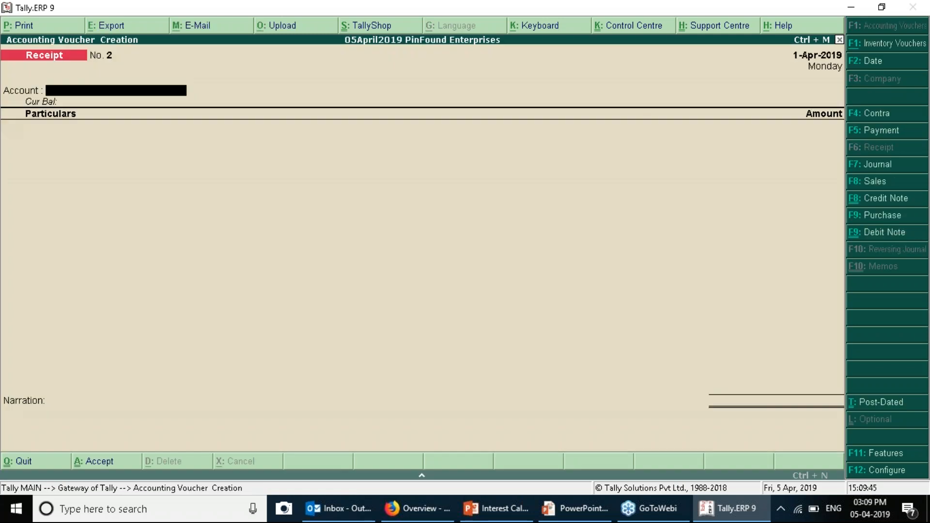
pyautogui.press('Escape')
pyautogui.press('Escape')
# Open the Profit & Loss A/c in detailed form and examine its income entries.
pyautogui.press('Down')
pyautogui.press('Down')
pyautogui.press('Down')
pyautogui.press('Down')
pyautogui.press('Down')
pyautogui.press('Return')
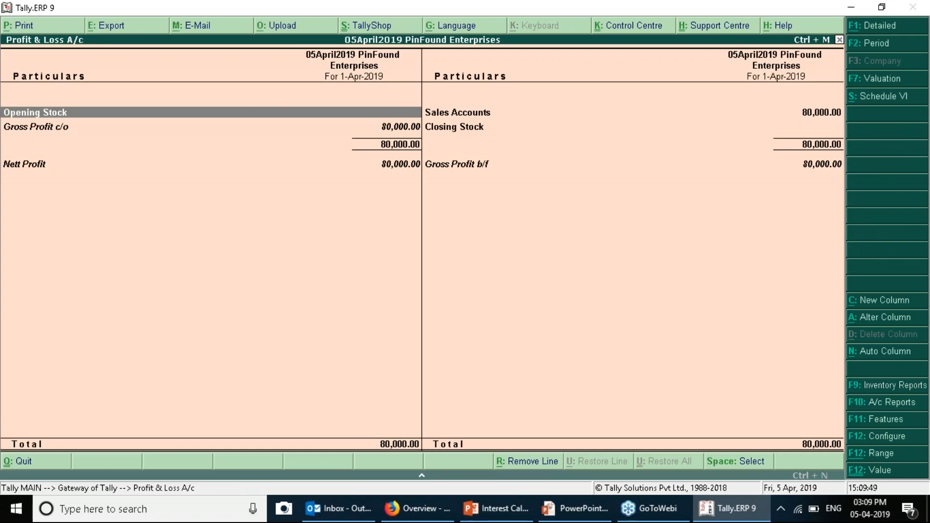
pyautogui.hotkey('alt', 'F1')
pyautogui.press('Right')
pyautogui.press('Down')
pyautogui.press('Left')
pyautogui.press('Right')
pyautogui.press('Down')
pyautogui.press('Down')
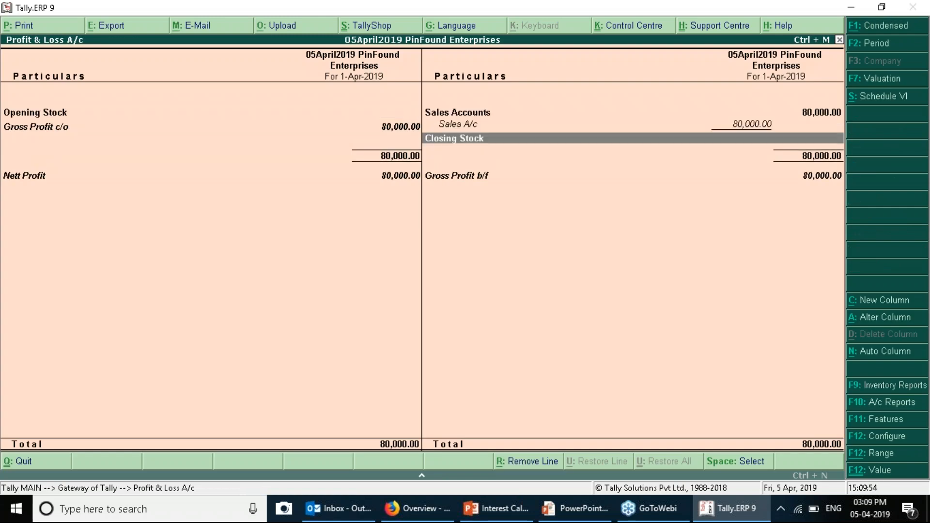
pyautogui.press('Escape')
# Start a debit note voucher dated 30-Apr-2019 with the voucher class Interest on Customers (SI).
pyautogui.press('Up')
pyautogui.press('Up')
pyautogui.press('Up')
pyautogui.press('Up')
pyautogui.press('Up')
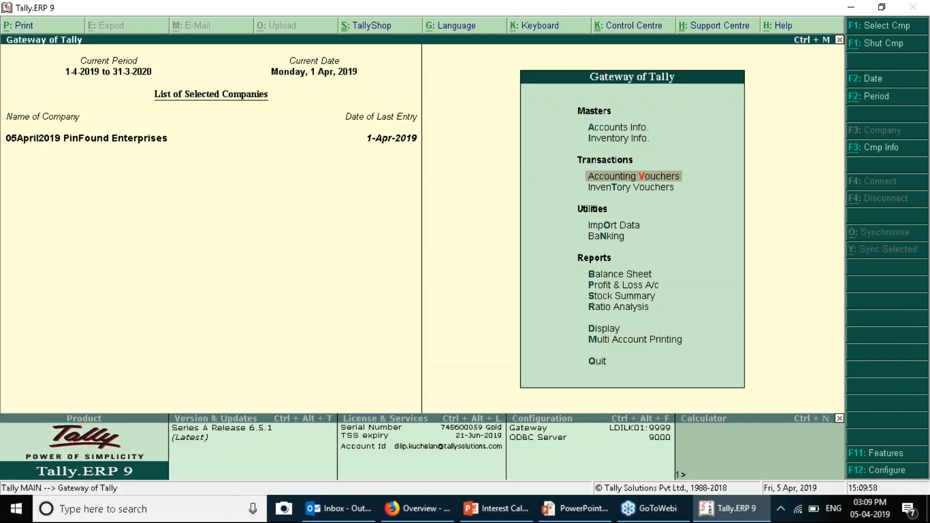
pyautogui.press('Return')
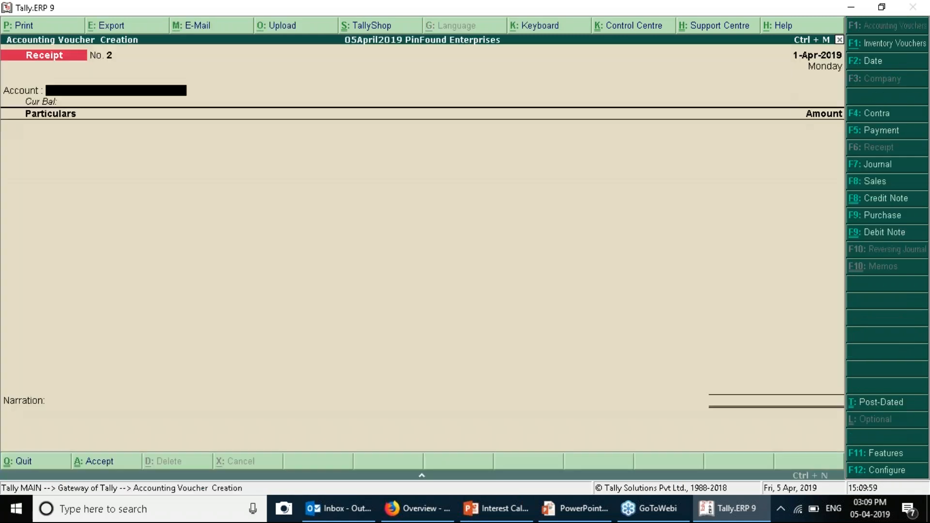
pyautogui.press('F2')
pyautogui.write('30')
pyautogui.press('Return')
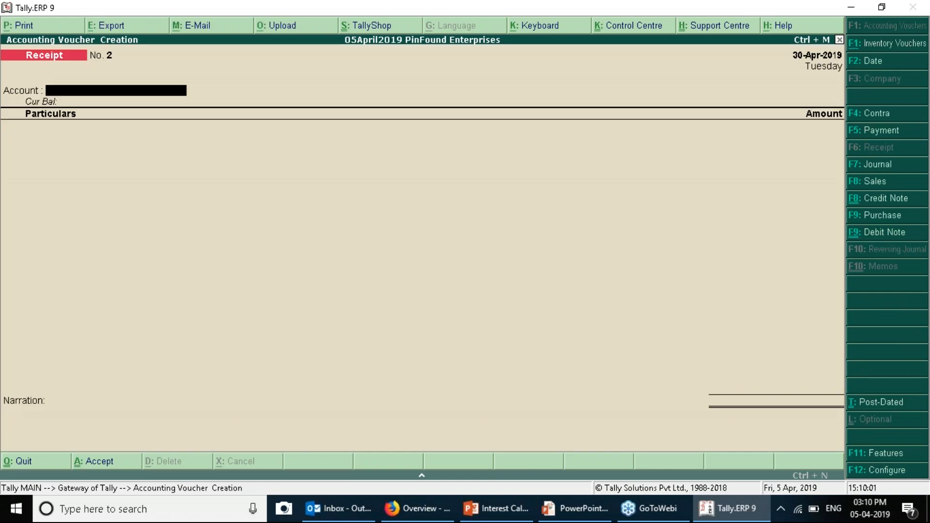
pyautogui.click(883, 232)
pyautogui.press('Down')
pyautogui.press('Return')
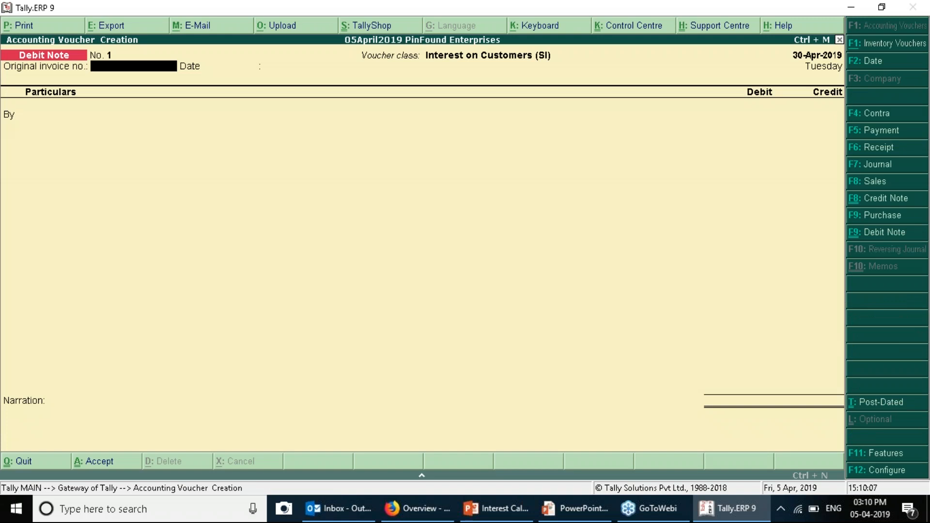
# Leave the original invoice details blank and debit Sundaram Equipments with the suggested interest of 928.00.
pyautogui.press('Return')
pyautogui.press('Return')
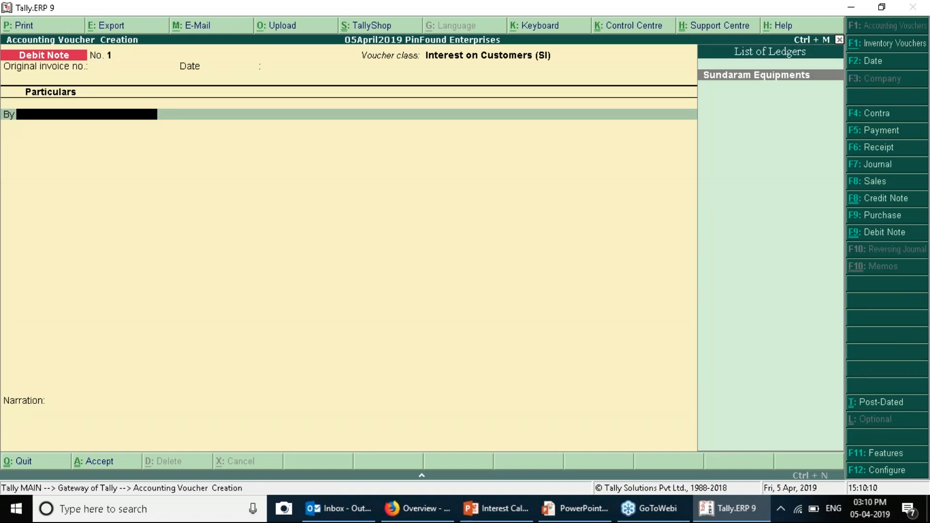
pyautogui.press('Return')
pyautogui.press('Return')
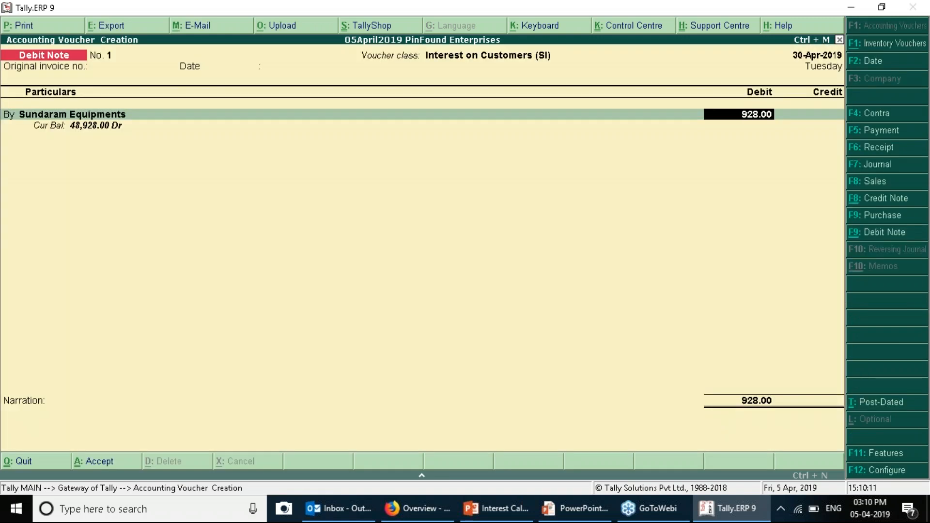
pyautogui.press('Return')
# Allocate the full debit to a new bill reference named IC001.
pyautogui.press('Return')
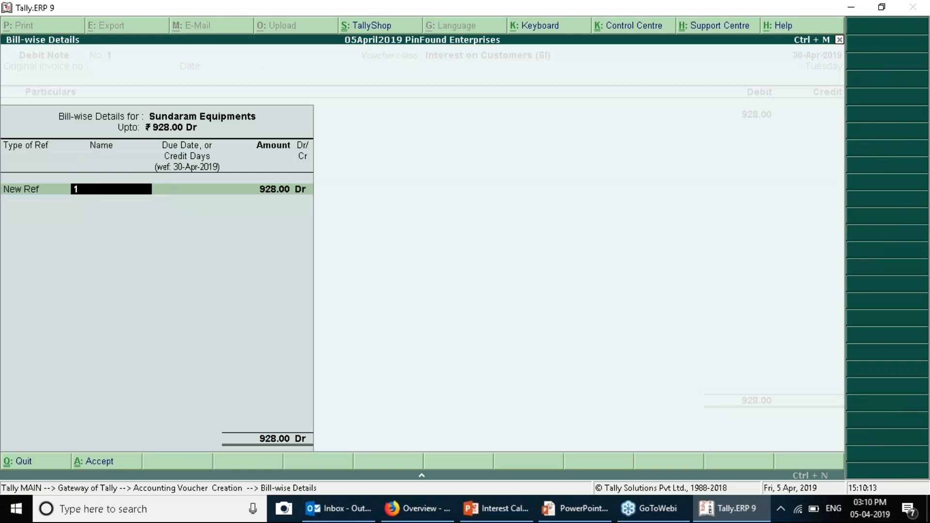
pyautogui.write('IC001')
pyautogui.press('Return')
pyautogui.press('Return')
pyautogui.press('Return')
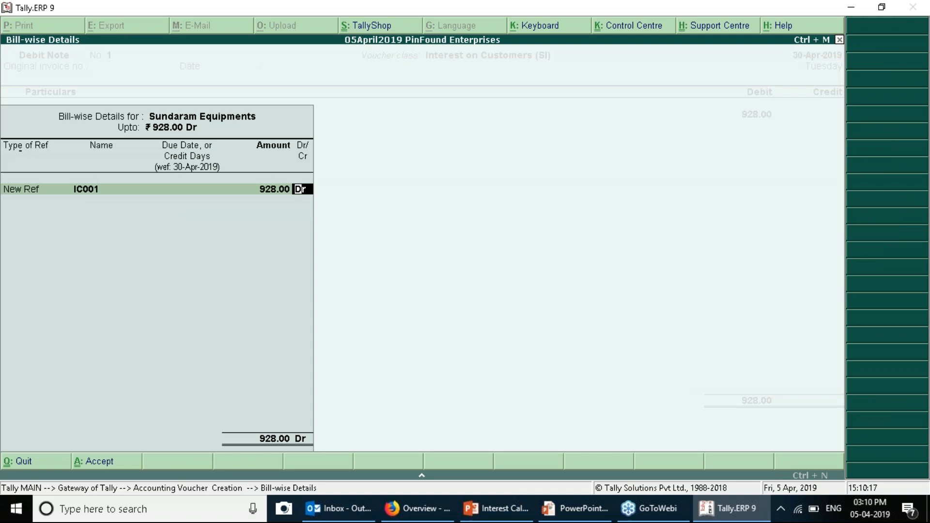
pyautogui.press('Return')
pyautogui.press('Return')
pyautogui.press('Escape')
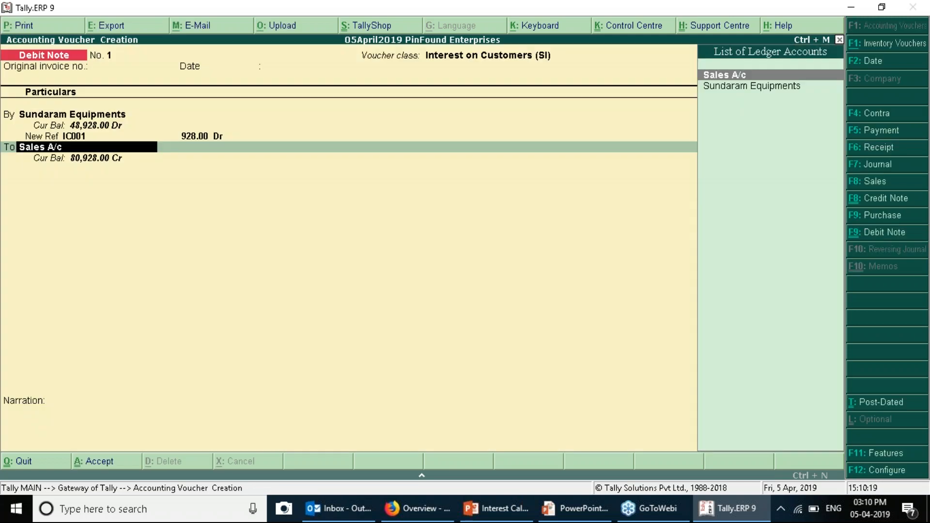
# Create the ledger Interest on Customers under Indirect Incomes for the credit side of the debit note.
pyautogui.hotkey('alt', 'c')
pyautogui.write('Interest on')
pyautogui.write('S')
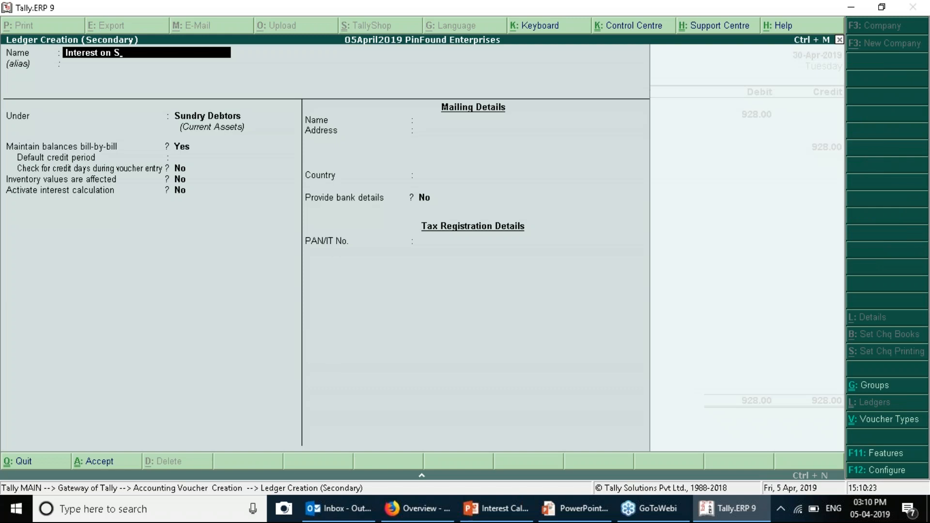
pyautogui.press('BackSpace')
pyautogui.write('Customers')
pyautogui.press('Return')
pyautogui.write('S')
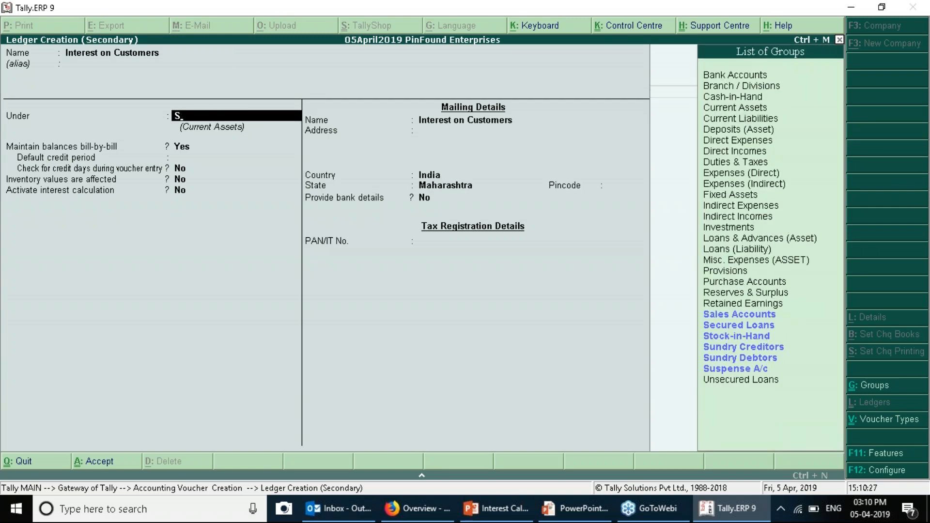
pyautogui.press('BackSpace')
pyautogui.write('Ind')
pyautogui.press('Down')
pyautogui.press('Return')
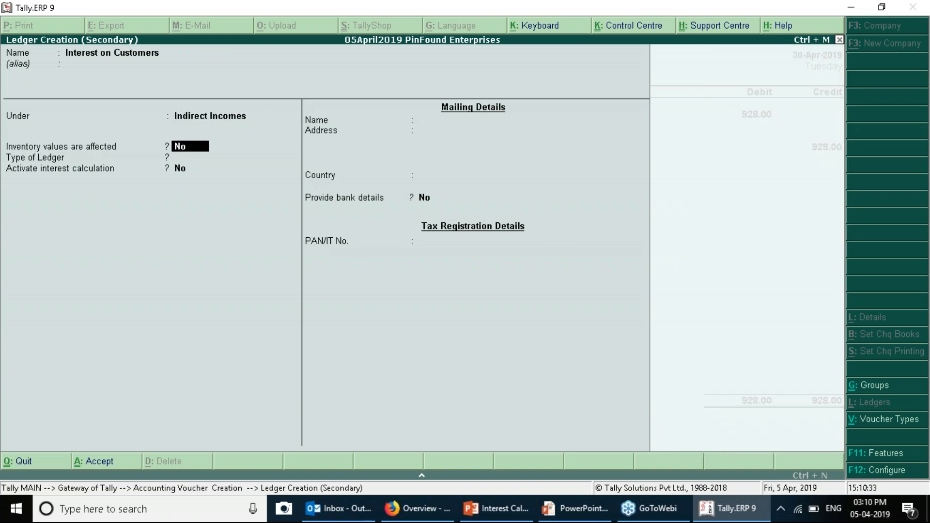
pyautogui.hotkey('ctrl', 'a')
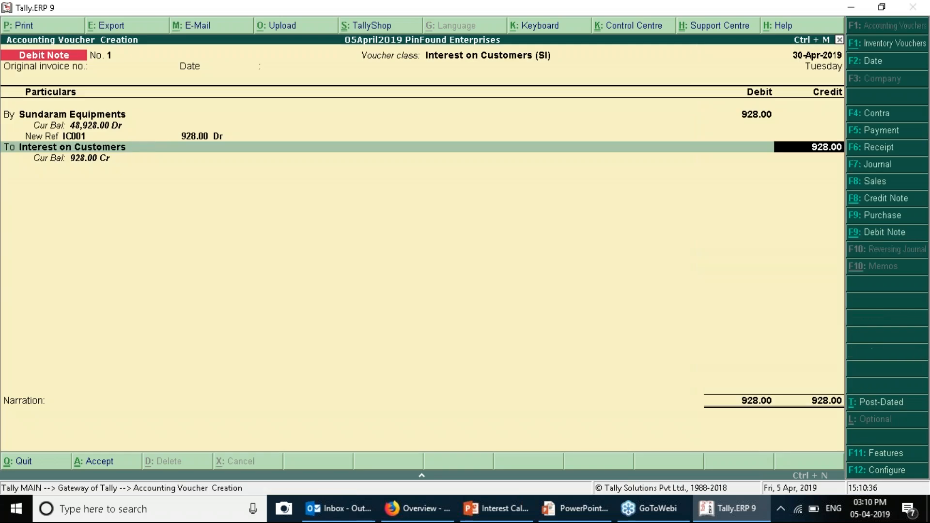
# Credit Interest on Customers with 928.00, save the debit note and leave voucher creation.
pyautogui.press('Return')
pyautogui.press('Return')
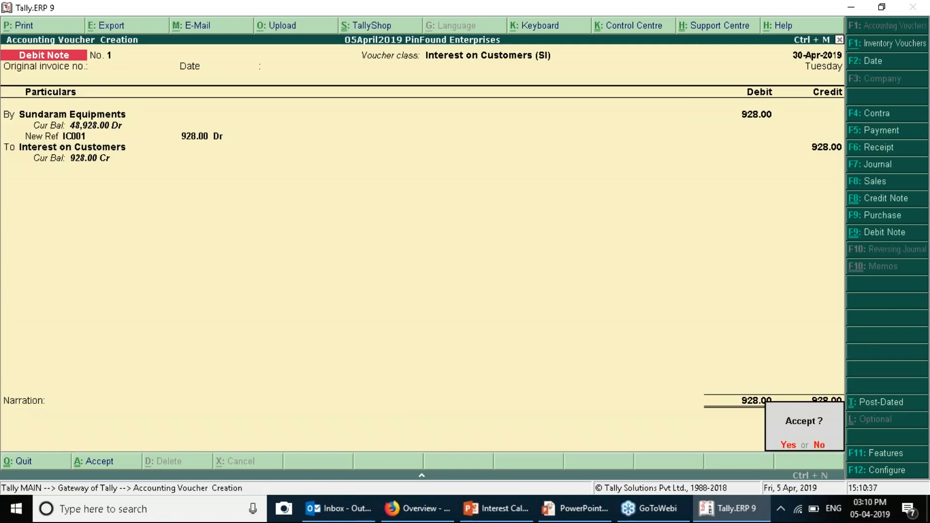
pyautogui.press('Return')
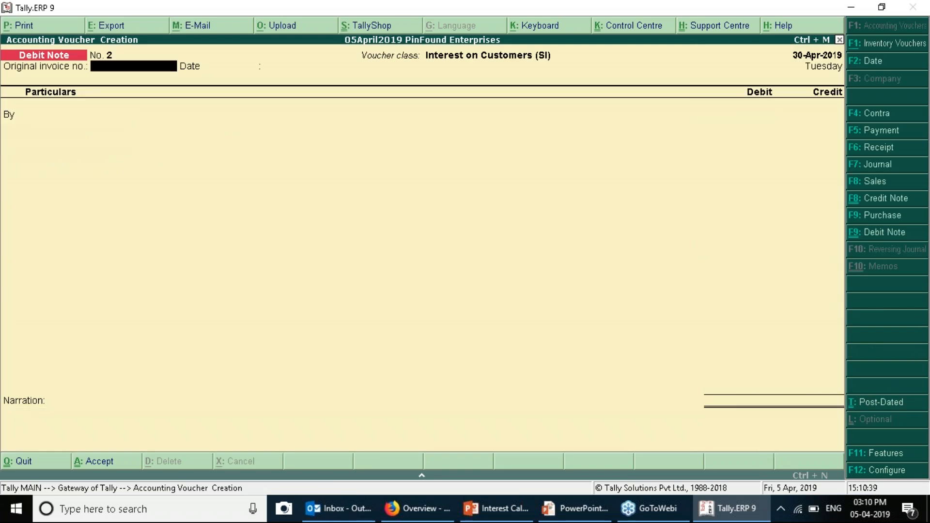
pyautogui.press('Escape')
# Open the Interest Receivable report under the interest calculations of the statements of accounts.
pyautogui.press('d')
pyautogui.press('s')
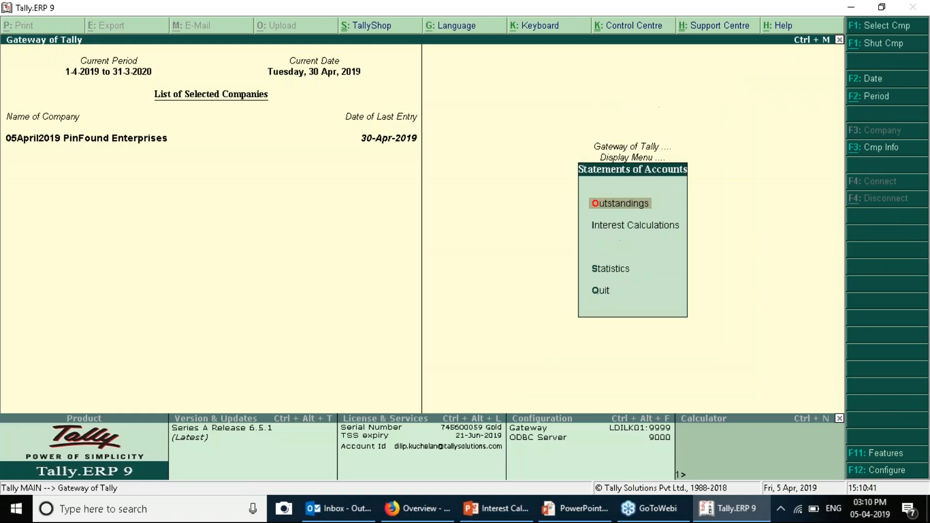
pyautogui.press('Up')
pyautogui.press('Down')
pyautogui.press('Down')
pyautogui.press('Down')
pyautogui.press('Up')
pyautogui.press('Return')
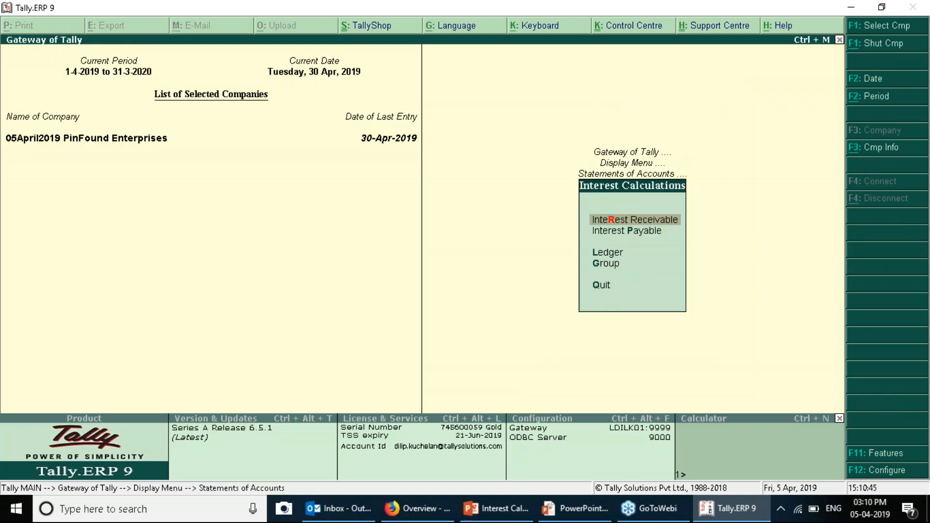
pyautogui.press('Return')
# Set the Interest Receivable report period from 1-4-2019 to 30 April 2019.
pyautogui.press('F2')
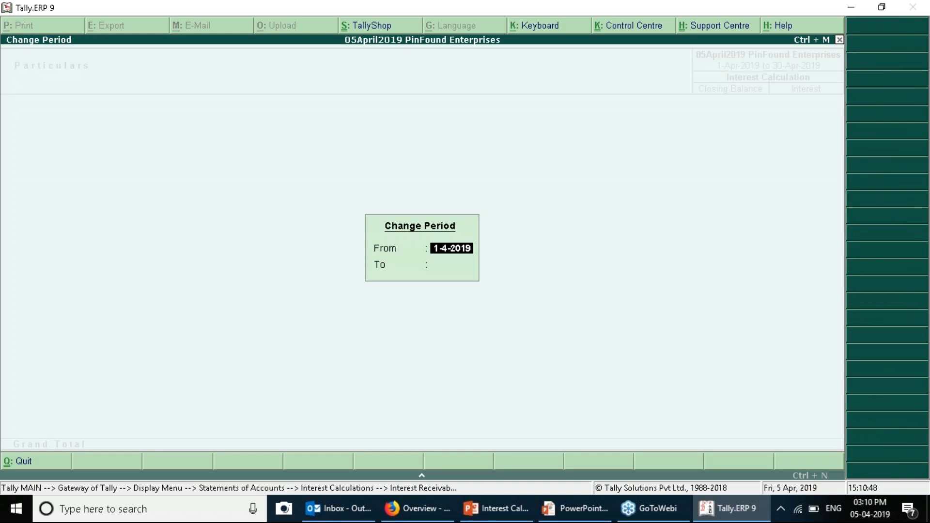
pyautogui.press('Return')
pyautogui.write('30')
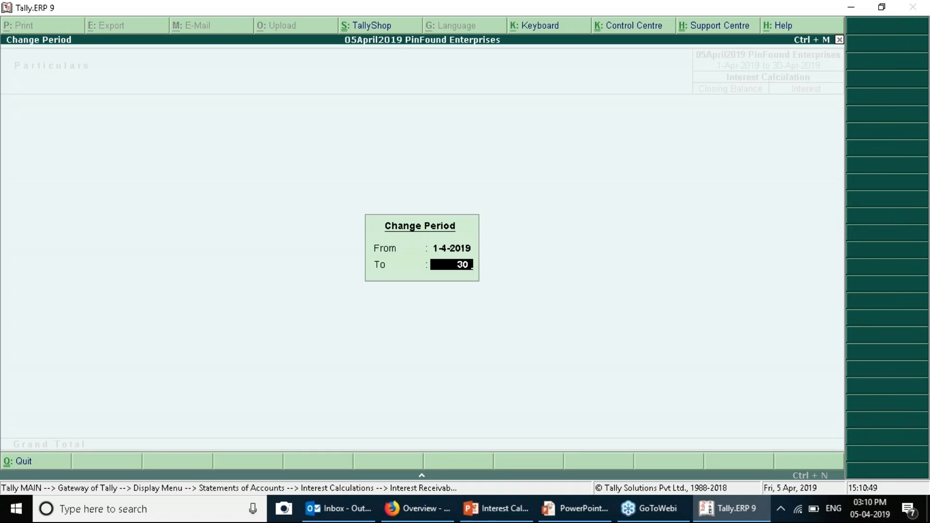
pyautogui.press('Return')
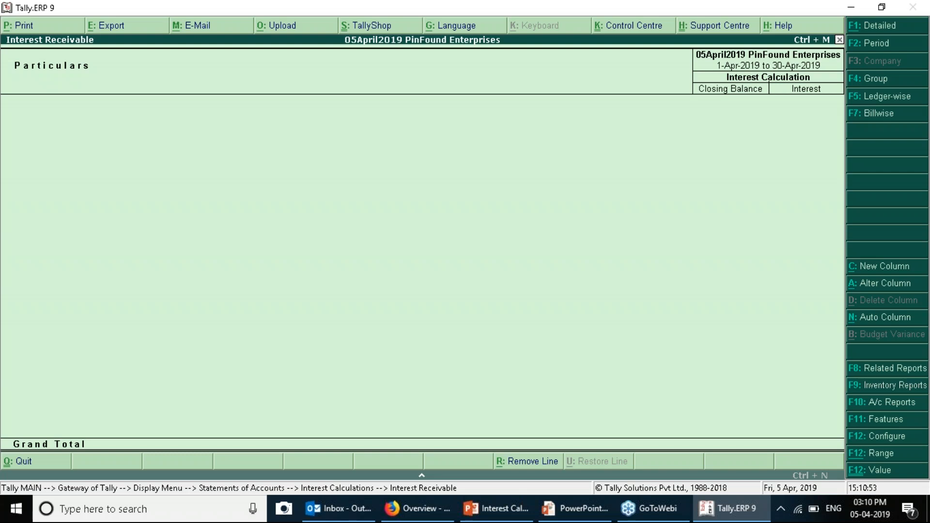
# Switch to the presentation, read the Debit Note Voucher and following Sales Voucher slides, and return to Tally.ERP 9.
pyautogui.hotkey('alt', 'Tab')
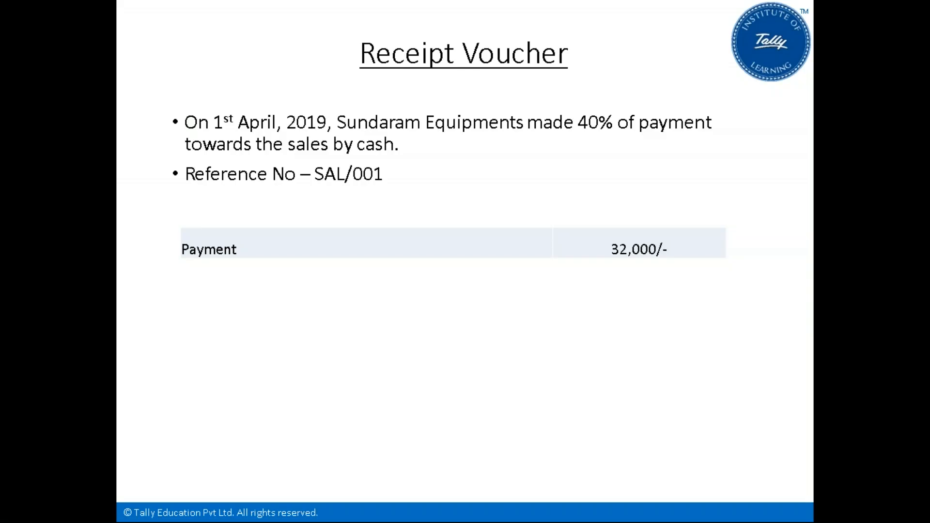
pyautogui.press('Right')
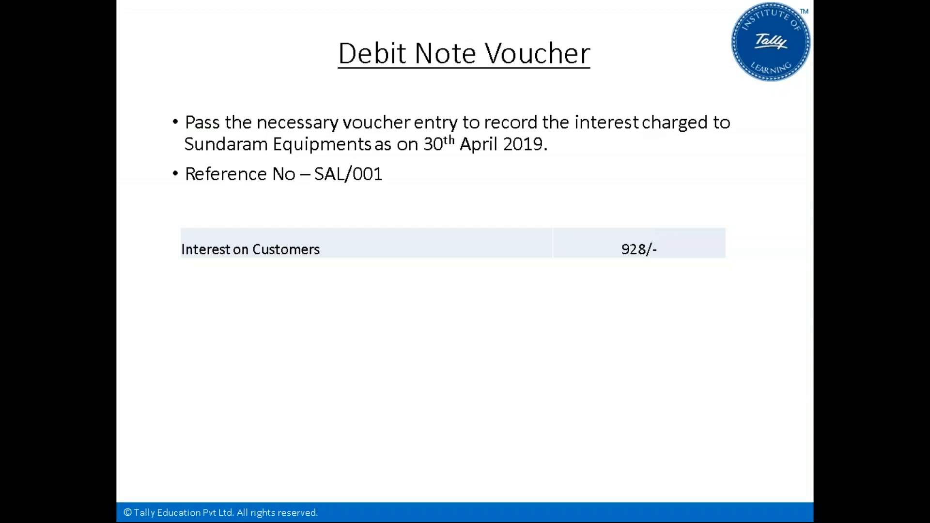
pyautogui.press('Right')
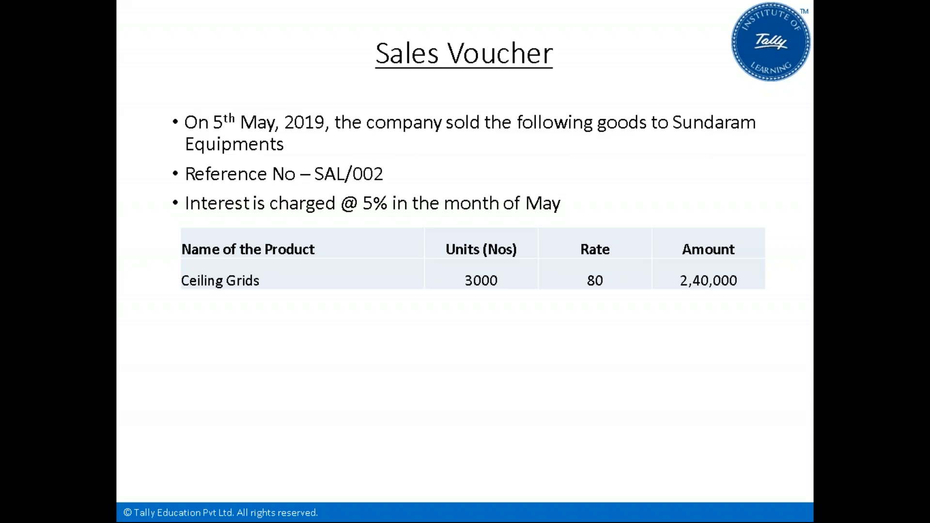
pyautogui.hotkey('alt', 'Tab')
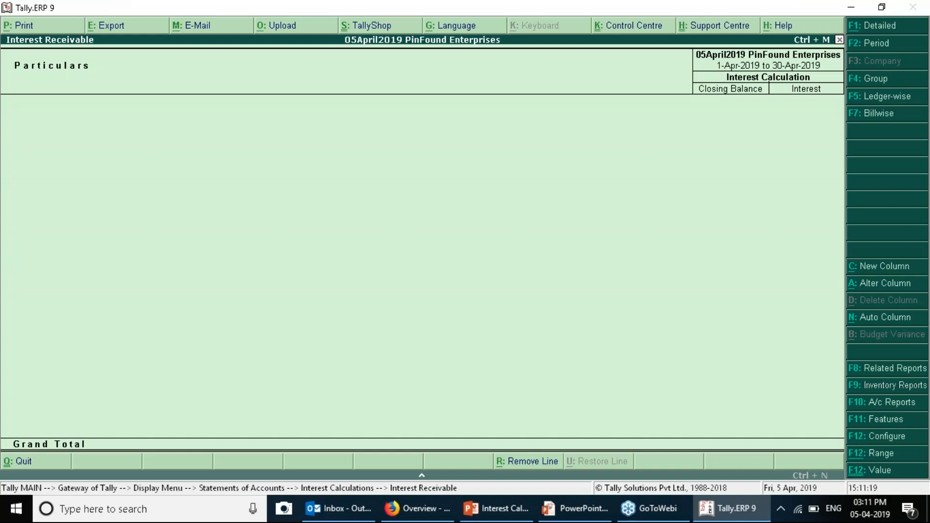
# Leave the interest report and start a new sales voucher.
pyautogui.press('Escape')
pyautogui.press('Escape')
pyautogui.press('Escape')
pyautogui.press('Escape')
pyautogui.press('Escape')
pyautogui.press('Escape')
pyautogui.press('Down')
pyautogui.press('Down')
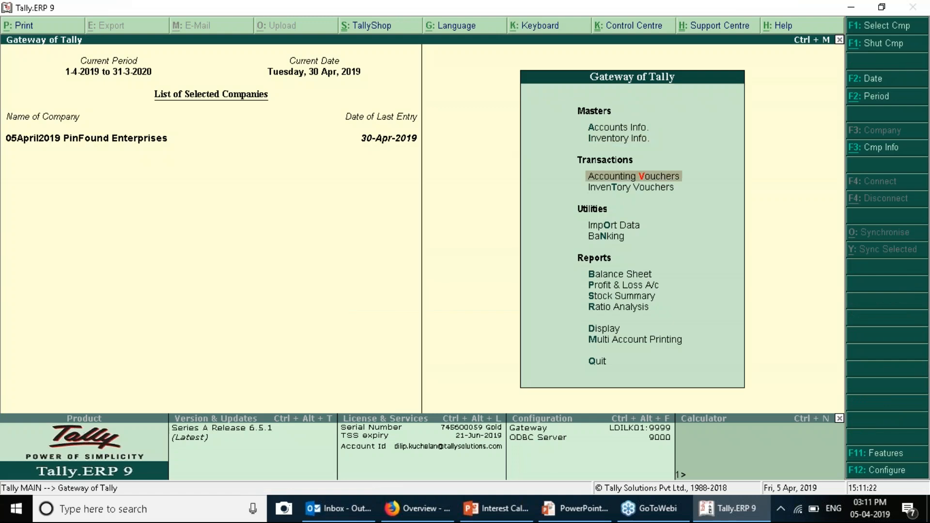
pyautogui.press('Return')
pyautogui.press('F8')
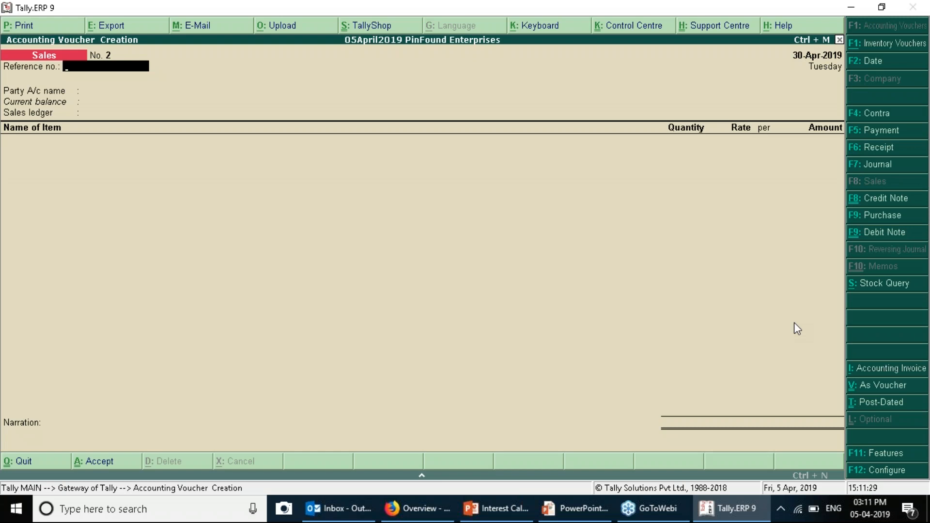
# Leave the reference number blank, choose Sundaram Equipments as the party, and date the sales voucher 5-5-2019.
pyautogui.press('Return')
pyautogui.write('S')
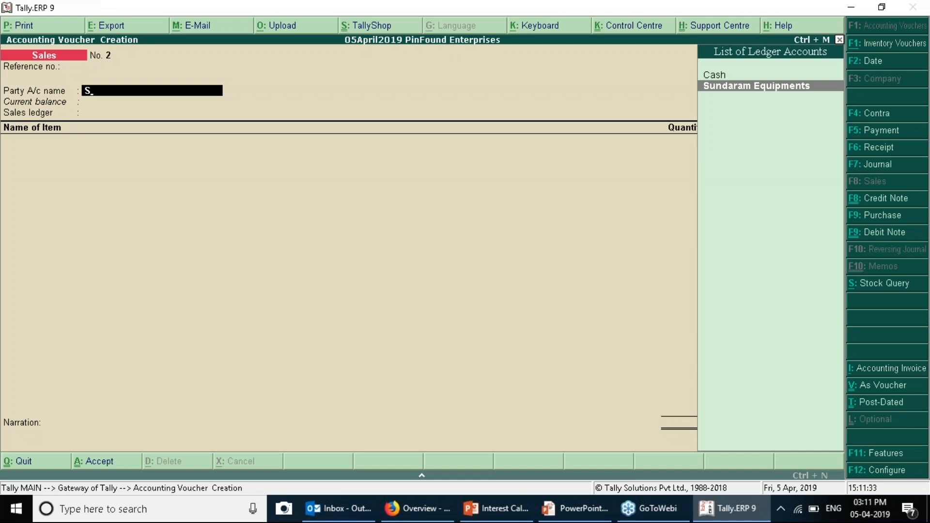
pyautogui.press('Return')
pyautogui.press('Return')
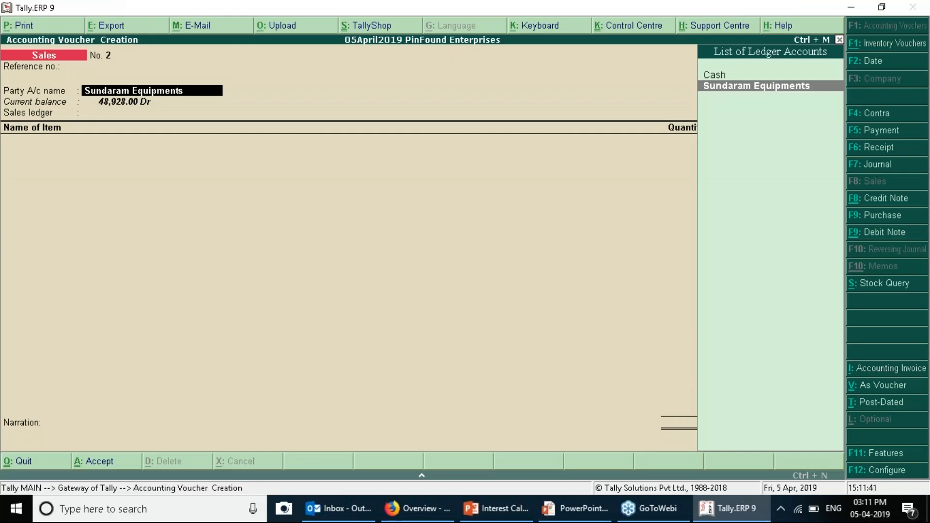
pyautogui.press('F2')
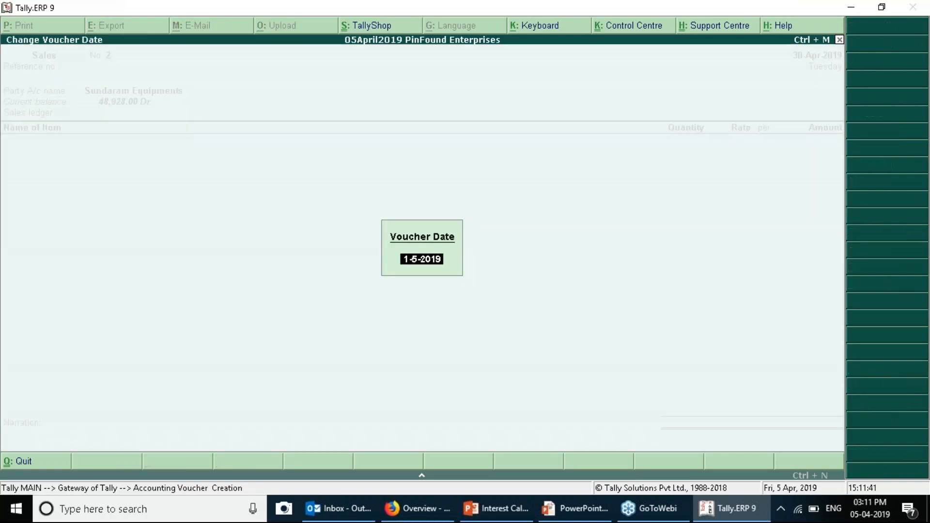
pyautogui.write('5-5')
pyautogui.press('Return')
pyautogui.press('Return')
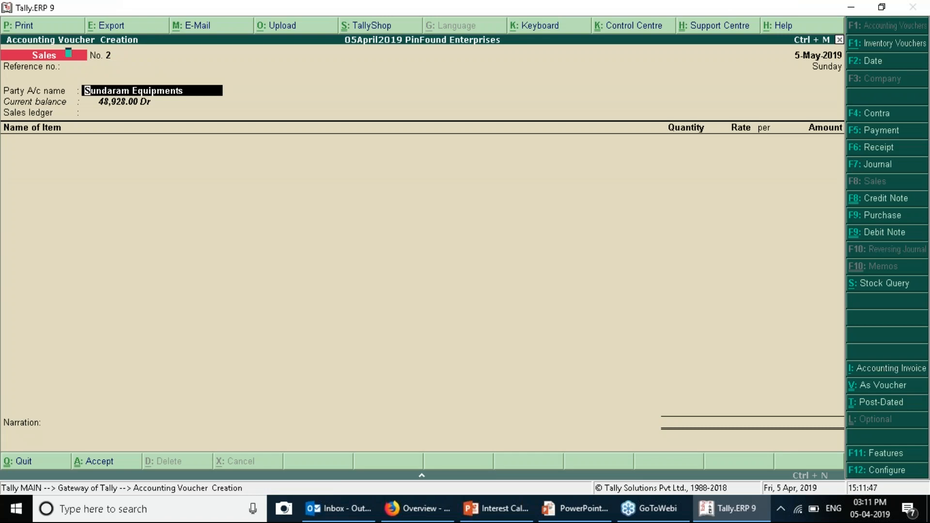
# Open the Sundaram Equipments ledger for alteration from the voucher and bring up its interest parameters.
pyautogui.hotkey('ctrl', 'Return')
pyautogui.press('Return')
pyautogui.press('Return')
pyautogui.press('Return')
pyautogui.press('Return')
pyautogui.press('Return')
pyautogui.press('Return')
pyautogui.press('Return')
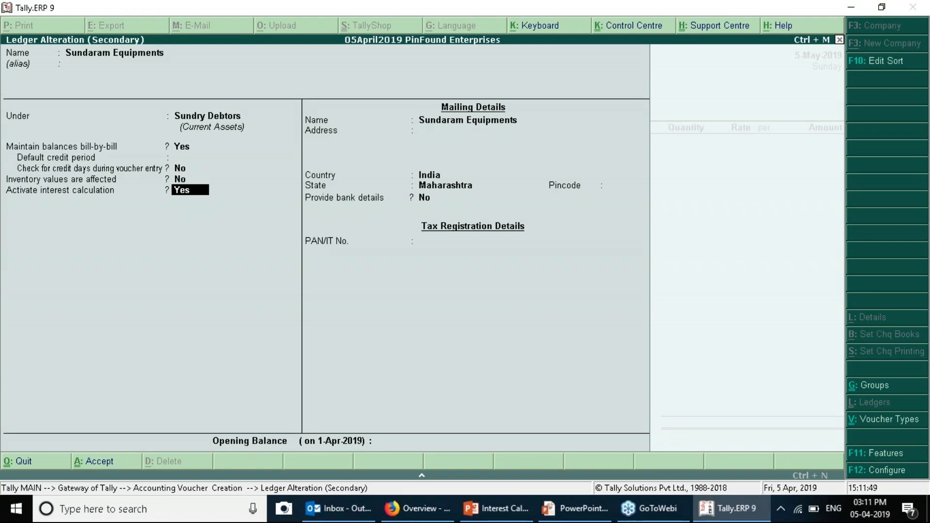
pyautogui.press('Return')
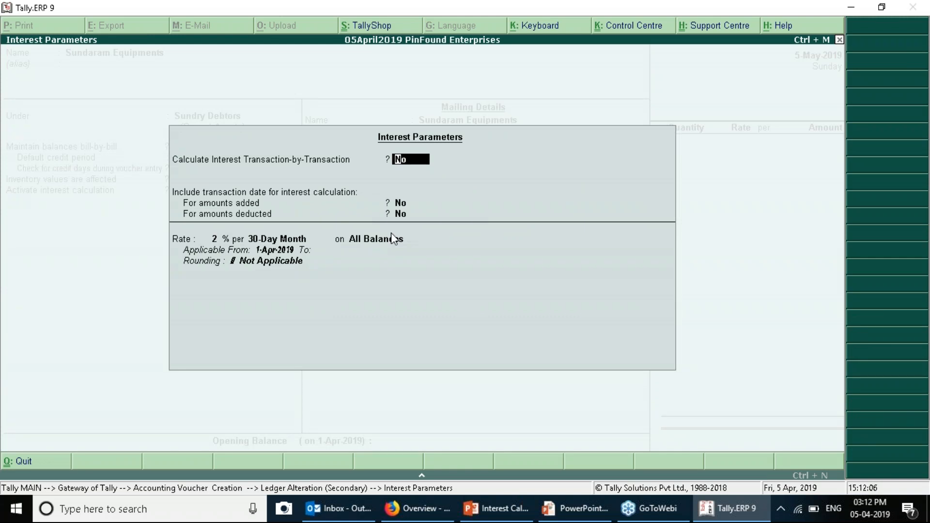
# Enable transaction-by-transaction interest calculation and overriding of parameters for each transaction, and return to the ledger details.
pyautogui.press('Down')
pyautogui.press('Up')
pyautogui.press('y')
pyautogui.press('Return')
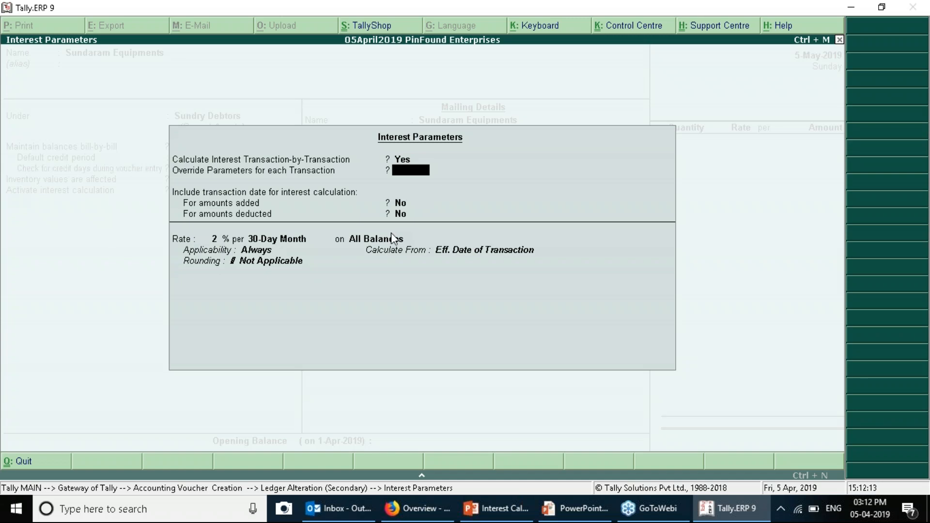
pyautogui.press('y')
pyautogui.press('Return')
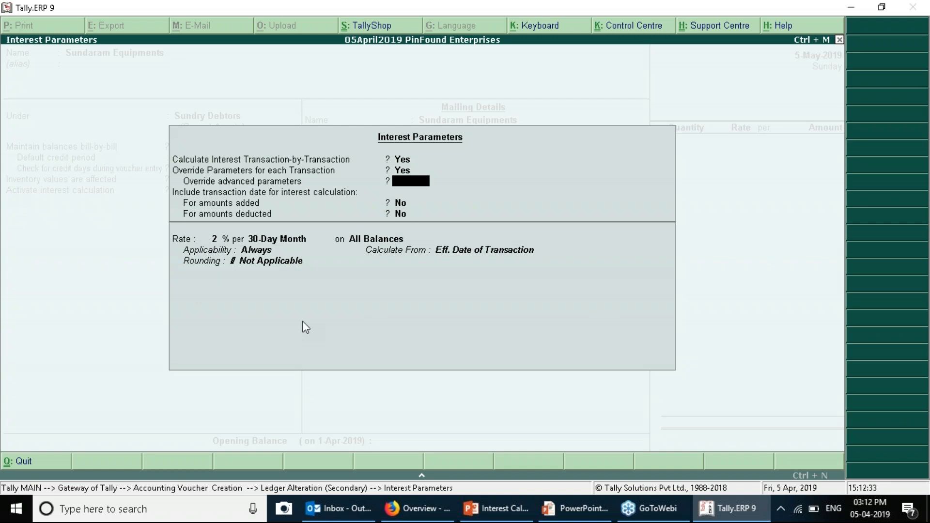
pyautogui.press('BackSpace')
pyautogui.press('BackSpace')
pyautogui.press('BackSpace')
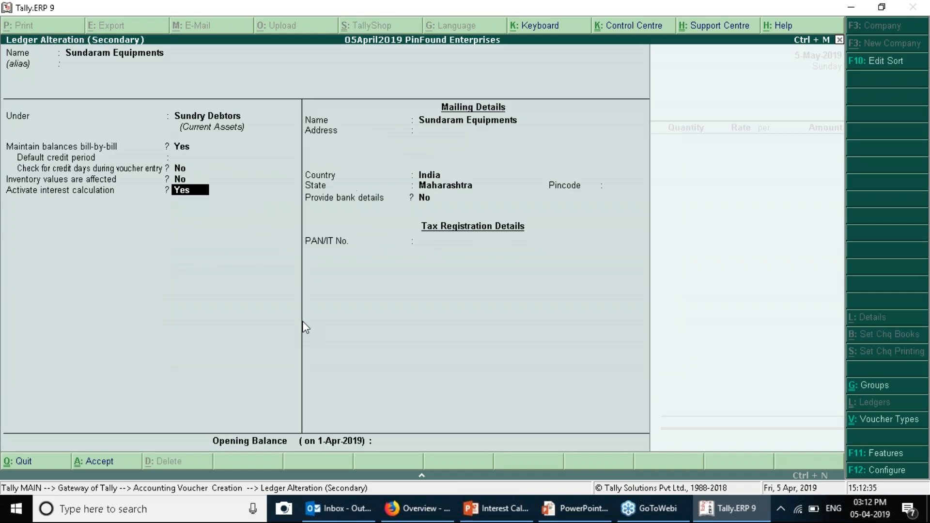
# Disable the advanced parameters for interest calculation in the company's accounting features and save them.
pyautogui.press('F11')
pyautogui.press('Return')
pyautogui.press('Return')
pyautogui.press('Return')
pyautogui.press('Return')
pyautogui.press('Return')
pyautogui.press('Return')
pyautogui.press('Return')
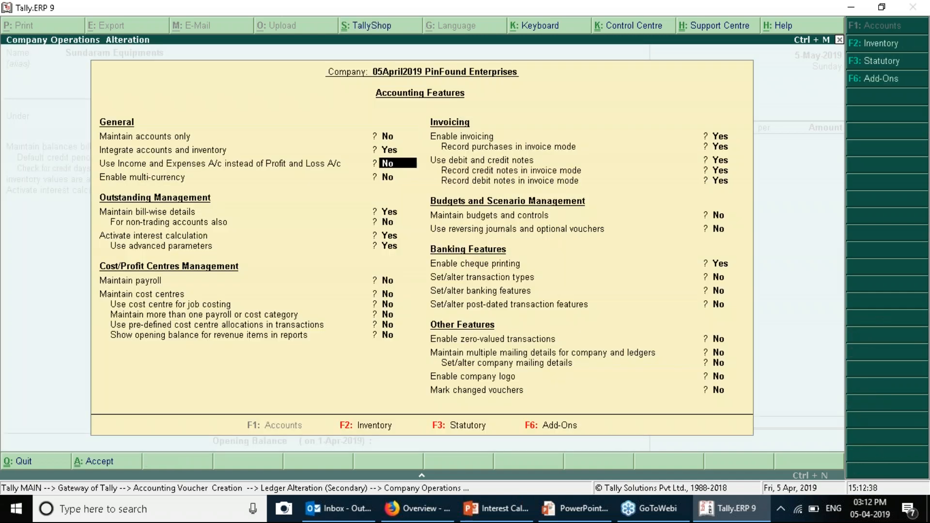
pyautogui.press('n')
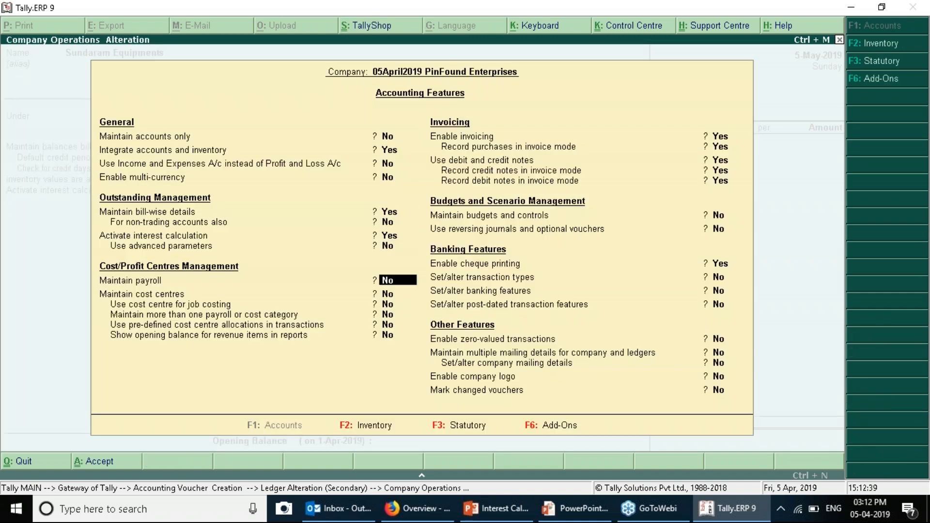
pyautogui.hotkey('ctrl', 'a')
# Examine the ledger's interest parameters without the advanced options, and return to the ledger details.
pyautogui.press('Return')
pyautogui.press('Return')
pyautogui.press('Return')
pyautogui.press('Return')
pyautogui.press('Return')
pyautogui.press('Return')
pyautogui.press('y')
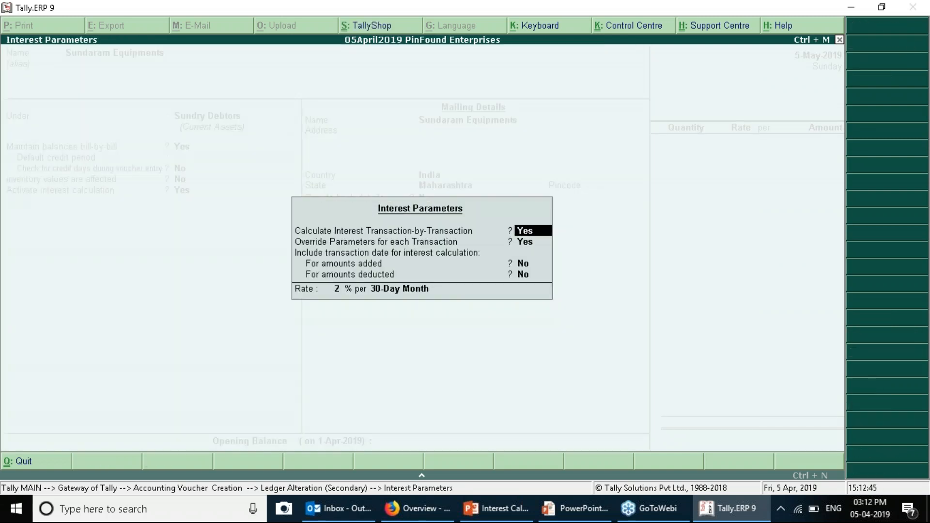
pyautogui.press('Return')
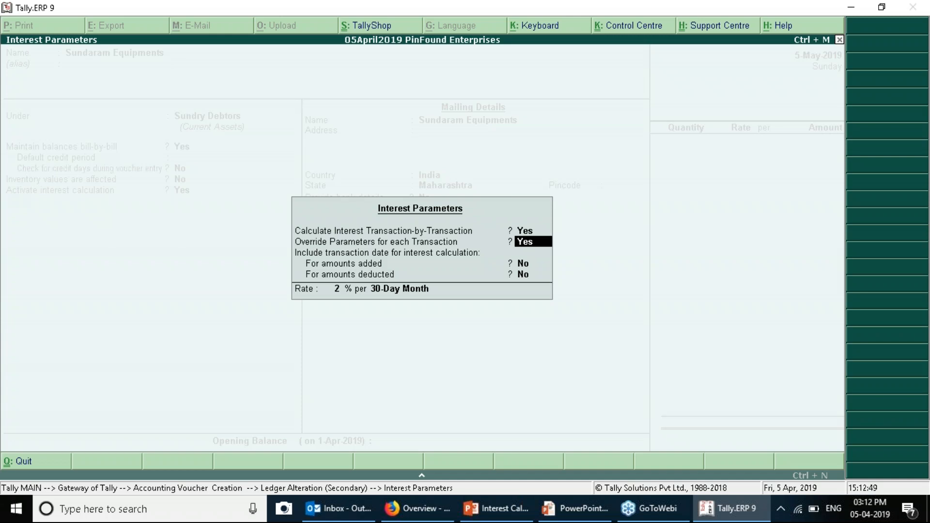
pyautogui.press('Return')
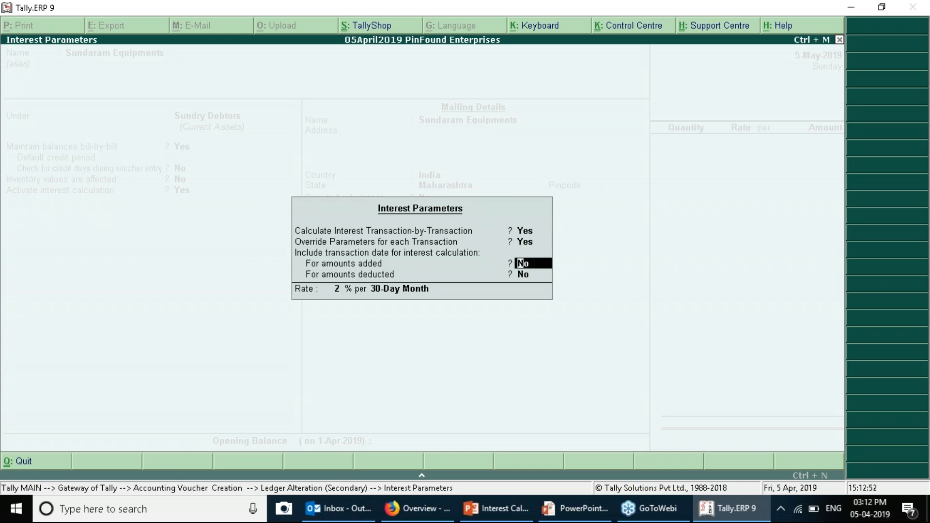
pyautogui.press('BackSpace')
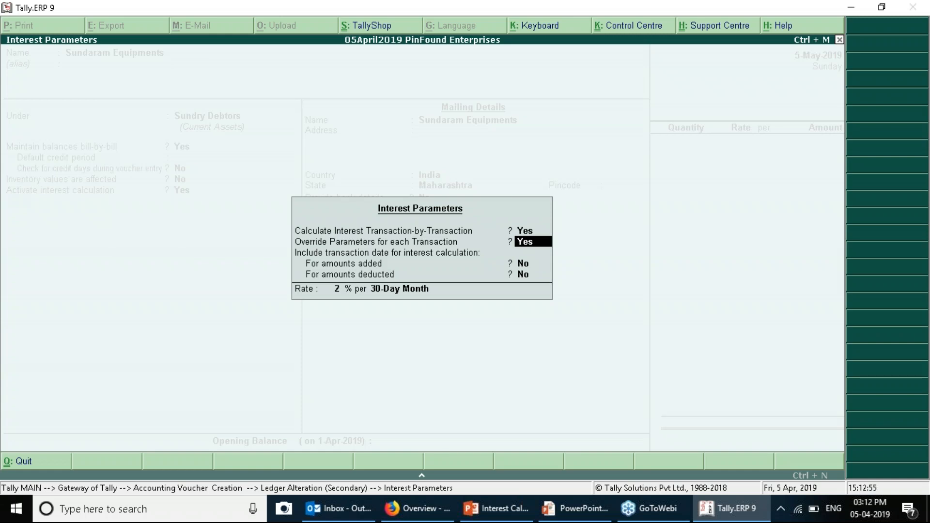
pyautogui.press('BackSpace')
pyautogui.press('BackSpace')
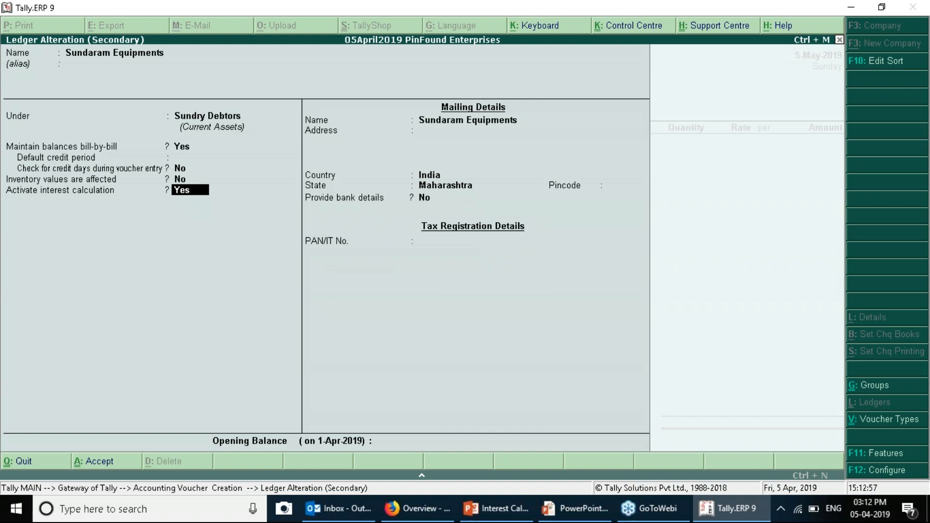
# Re-enable the advanced parameters for interest calculation in the company's accounting features and save them.
pyautogui.press('F11')
pyautogui.press('Down')
pyautogui.press('Down')
pyautogui.press('Down')
pyautogui.press('Down')
pyautogui.press('Down')
pyautogui.press('Down')
pyautogui.press('Down')
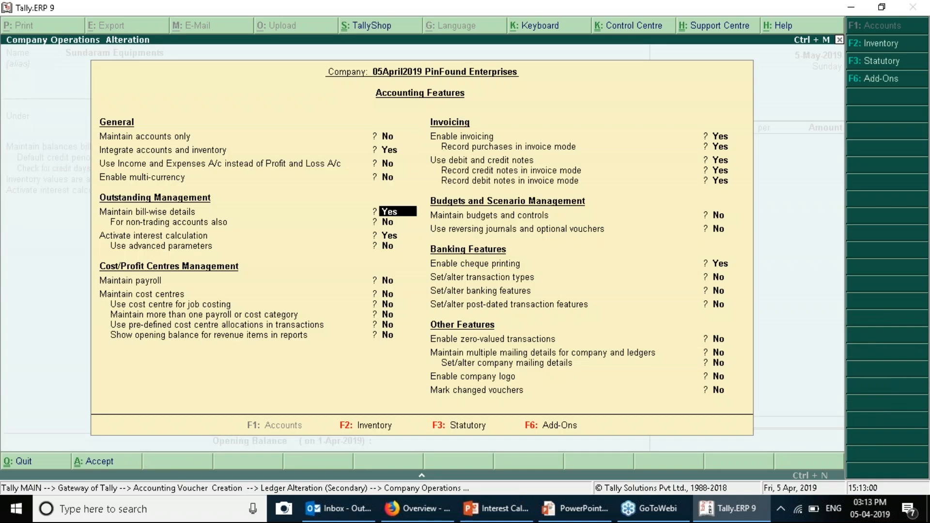
pyautogui.press('y')
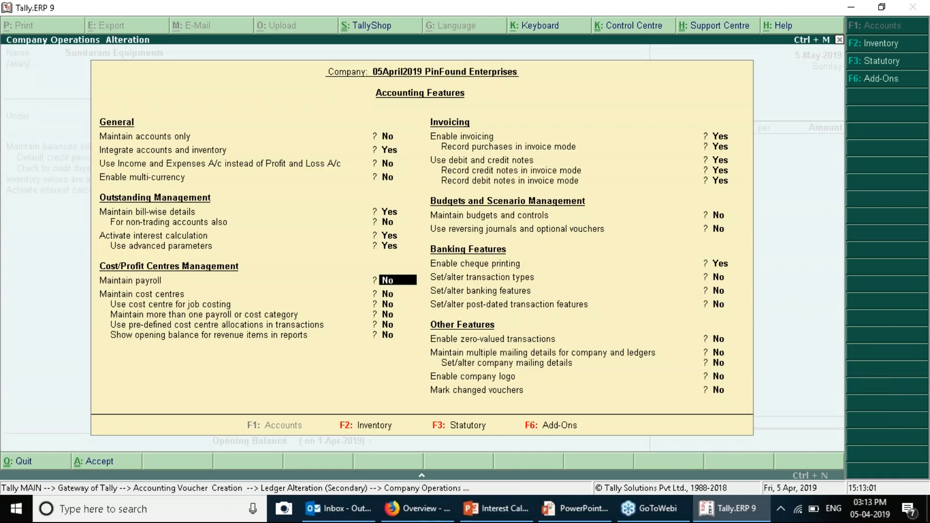
pyautogui.hotkey('ctrl', 'a')
# Activate interest calculation for Sundaram Equipments and reopen its interest parameters, keeping transaction-by-transaction calculation enabled.
pyautogui.press('Return')
pyautogui.press('Return')
pyautogui.press('Return')
pyautogui.press('Return')
pyautogui.press('Return')
pyautogui.press('Return')
pyautogui.press('Return')
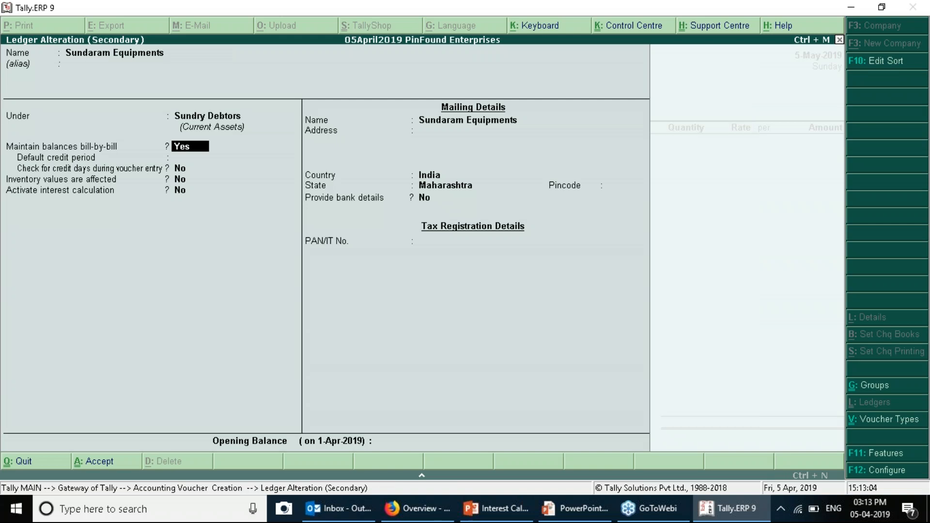
pyautogui.press('y')
pyautogui.press('Return')
pyautogui.press('Return')
pyautogui.press('Return')
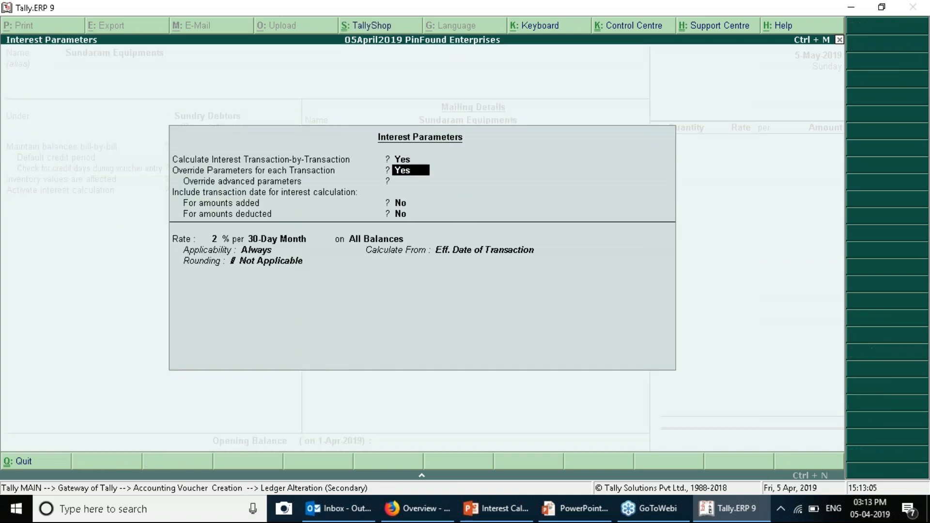
# Keep overriding of parameters for each transaction enabled and set overriding of advanced parameters to No.
pyautogui.press('Up')
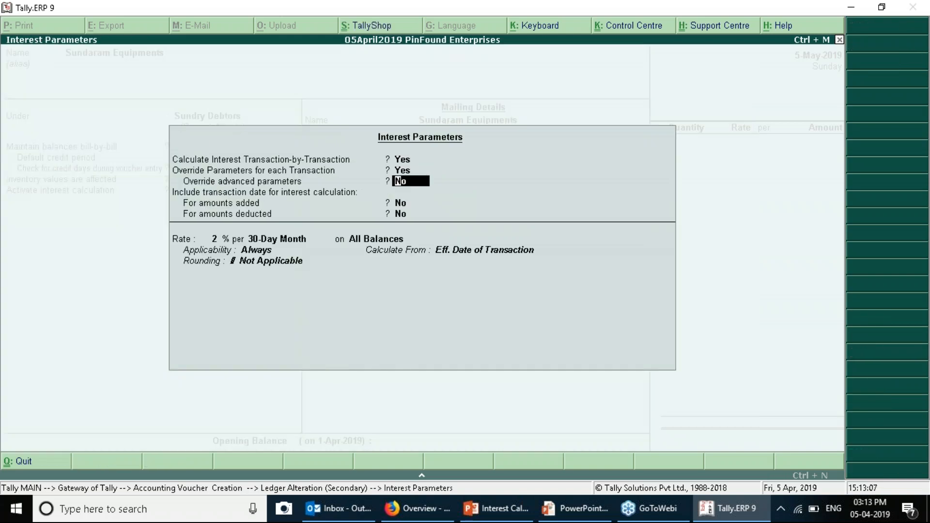
pyautogui.write('y')
pyautogui.press('Return')
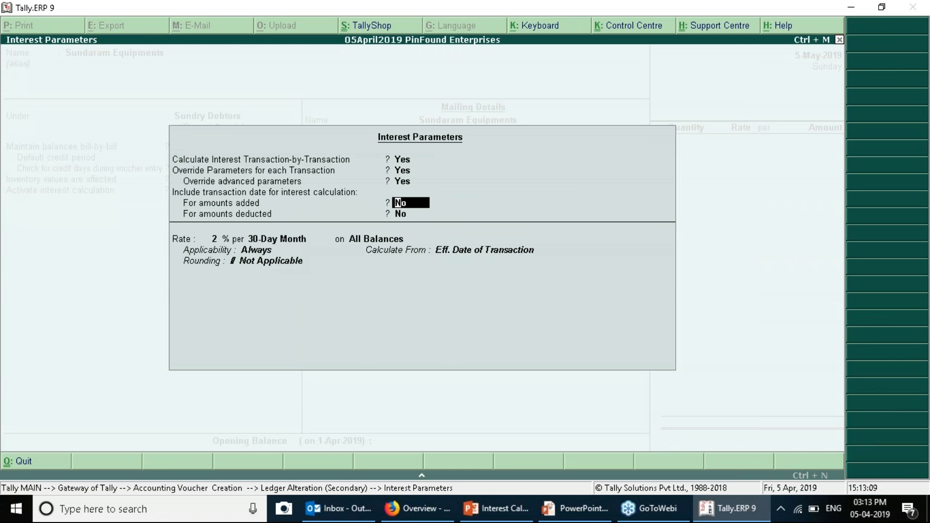
pyautogui.press('Up')
pyautogui.write('n')
pyautogui.press('Return')
# Accept the ledger's interest parameters of 2% per 30-Day Month on All Balances without rounding, and save the Sundaram Equipments ledger.
pyautogui.press('Return')
pyautogui.press('Return')
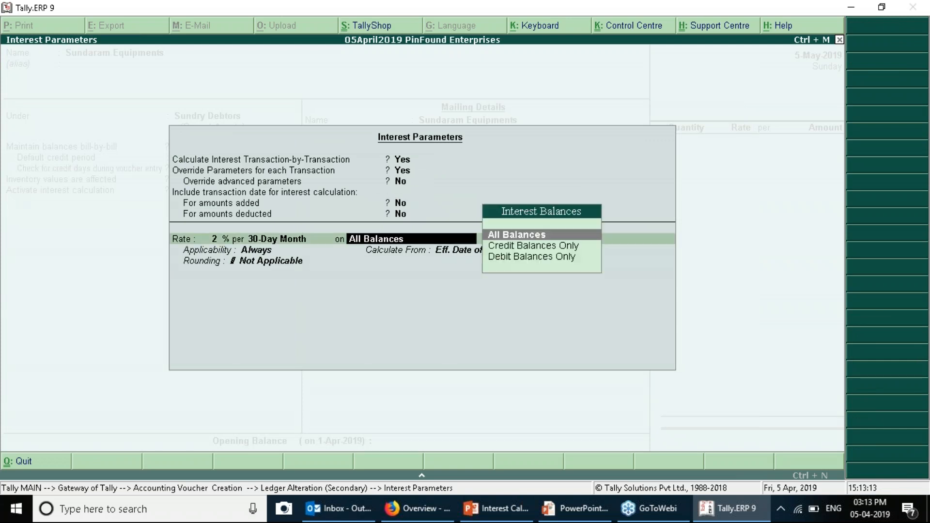
pyautogui.press('Return')
pyautogui.press('Return')
pyautogui.press('Return')
pyautogui.press('Return')
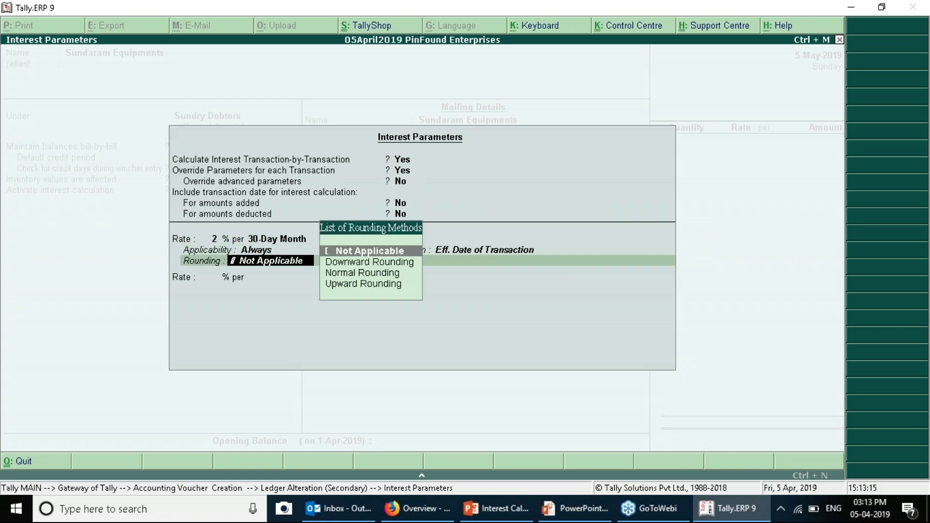
pyautogui.press('Return')
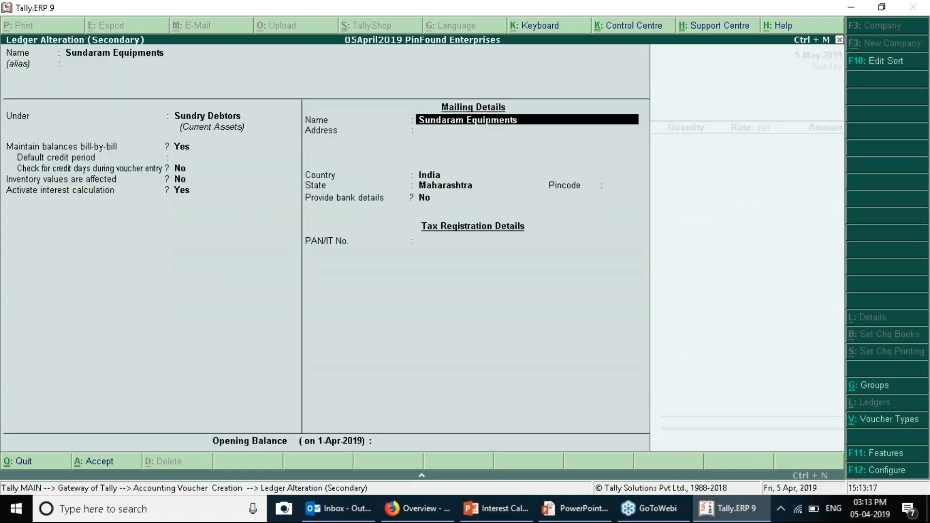
pyautogui.hotkey('ctrl', 'a')
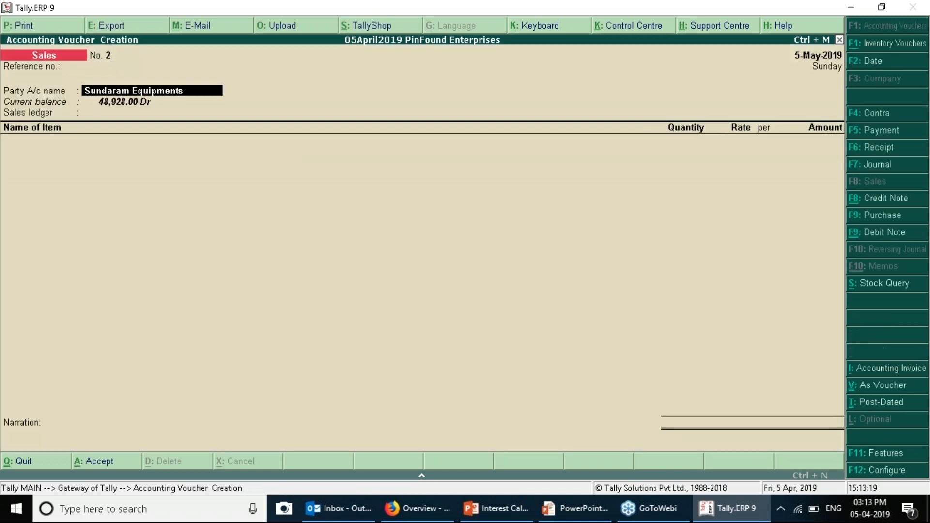
# Choose Sundaram Equipments as the party, Sales A/c as the sales ledger and Celing Grids as the item.
pyautogui.press('Return')
pyautogui.hotkey('ctrl', 'a')
pyautogui.press('Return')
pyautogui.press('Down')
pyautogui.press('Return')
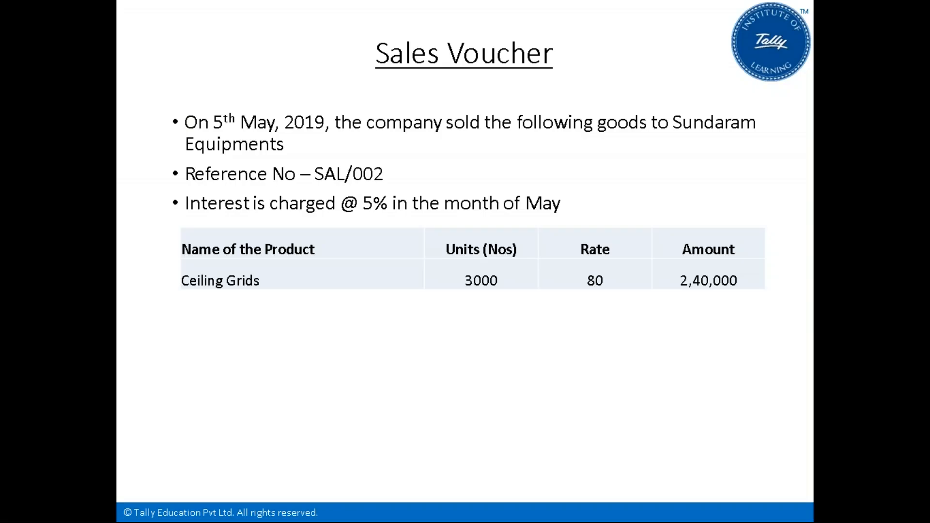
# Enter a quantity of 30,000 Nos for the Celing Grids item.
pyautogui.hotkey('alt', 'Tab')
pyautogui.write('30000')
pyautogui.press('Return')
pyautogui.press('Return')
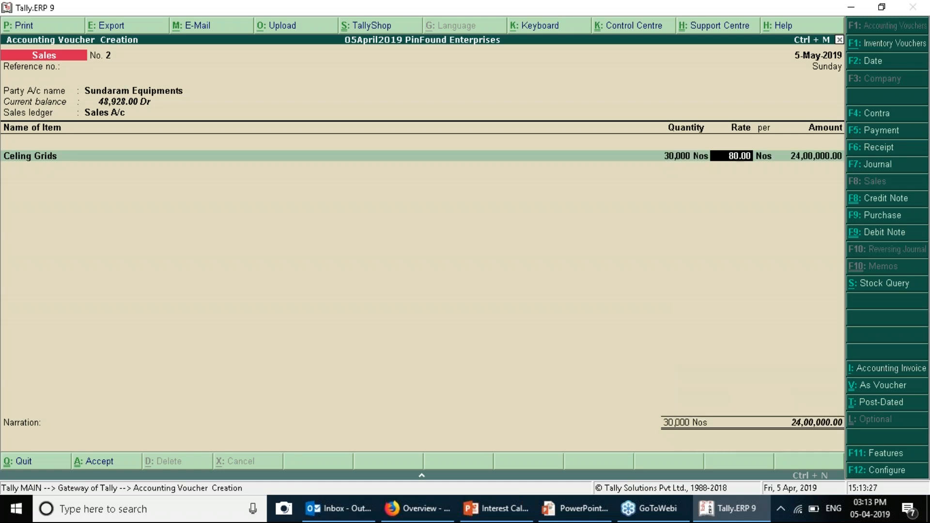
# Correct the Celing Grids quantity to 3,000 Nos, keep the rate of 80.00, and complete the item list.
pyautogui.hotkey('alt', 'Tab')
pyautogui.hotkey('alt', 'Tab')
pyautogui.write('30000')
pyautogui.press('BackSpace')
pyautogui.press('Return')
pyautogui.press('Return')
pyautogui.hotkey('alt', 'Tab')
pyautogui.hotkey('alt', 'Tab')
pyautogui.press('Return')
pyautogui.press('Return')
pyautogui.press('Return')
pyautogui.press('Return')
pyautogui.press('Return')
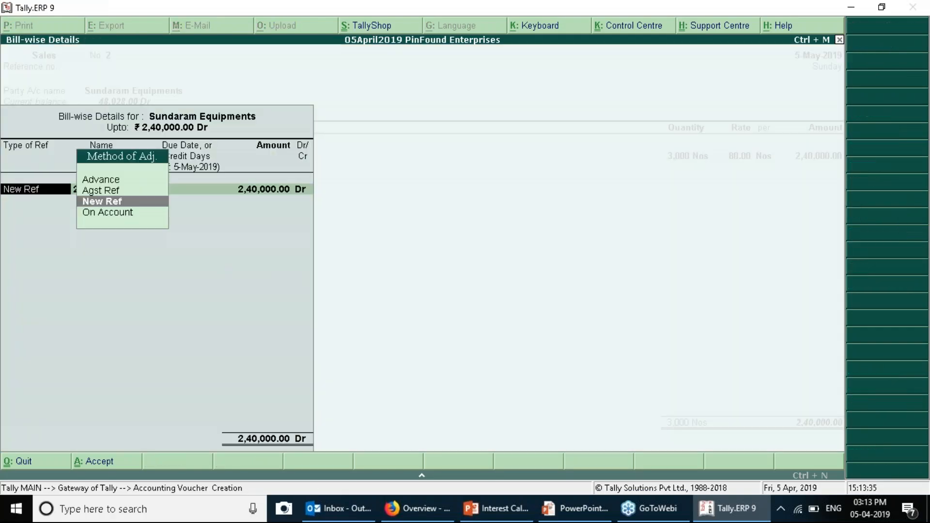
# Record the sale's bill-wise details as a new reference named SAL002 for the full amount.
pyautogui.press('Return')
pyautogui.write('SA')
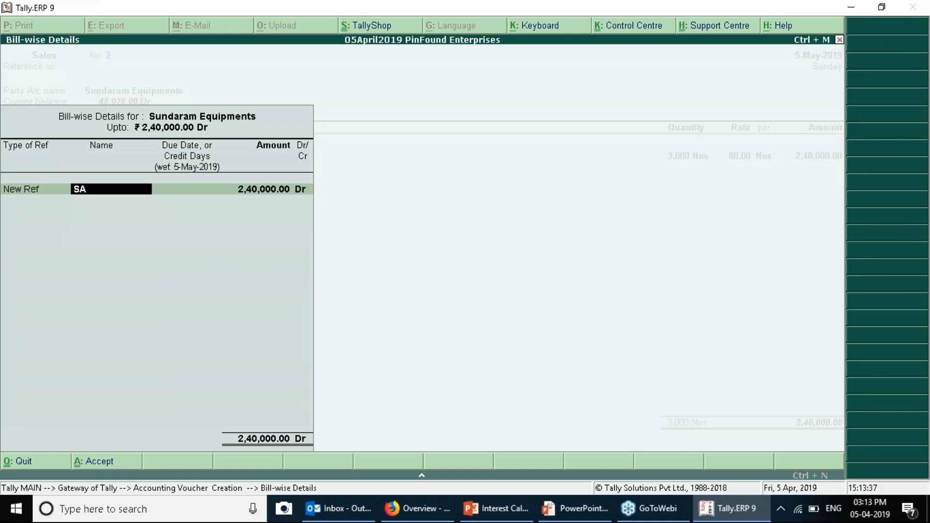
pyautogui.write('L001')
pyautogui.press('Return')
pyautogui.press('Return')
pyautogui.press('BackSpace')
pyautogui.press('BackSpace')
pyautogui.press('BackSpace')
pyautogui.press('BackSpace')
pyautogui.press('BackSpace')
pyautogui.press('BackSpace')
pyautogui.write('L002')
pyautogui.press('Return')
pyautogui.press('Return')
pyautogui.press('Return')
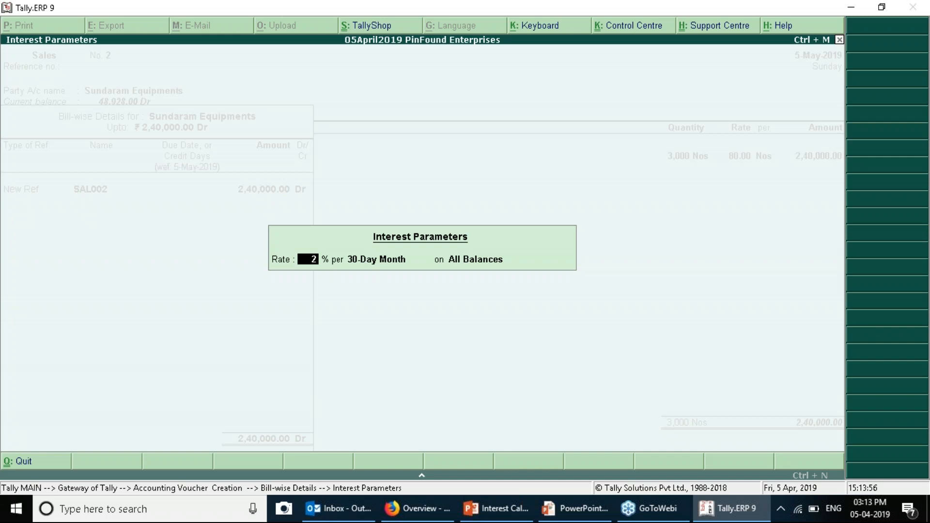
# Set the bill's interest rate to 5% per 30-Day Month on All Balances and finish the bill-wise details.
pyautogui.write('5')
pyautogui.press('Return')
pyautogui.press('Return')
pyautogui.press('Return')
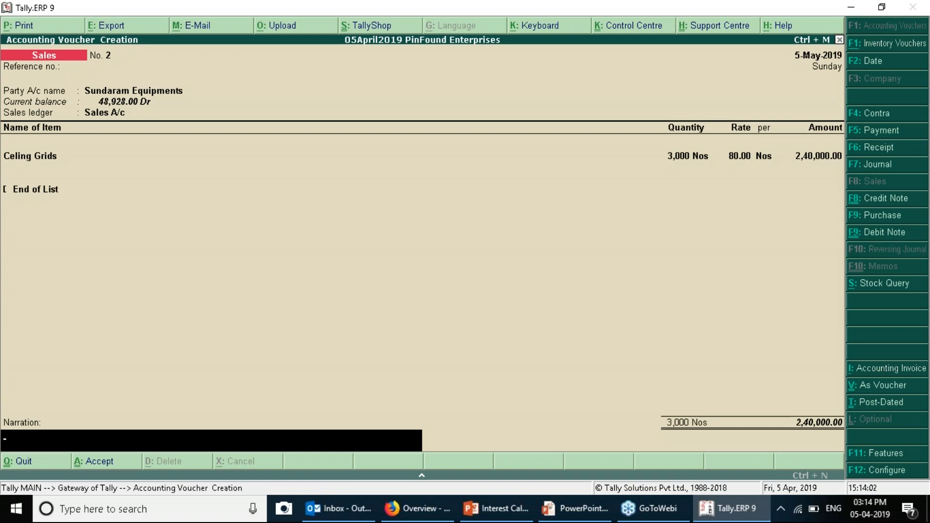
# Return to the voucher's party field and open the Sundaram Equipments ledger for alteration.
pyautogui.press('BackSpace')
pyautogui.press('BackSpace')
pyautogui.press('BackSpace')
pyautogui.press('BackSpace')
pyautogui.press('BackSpace')
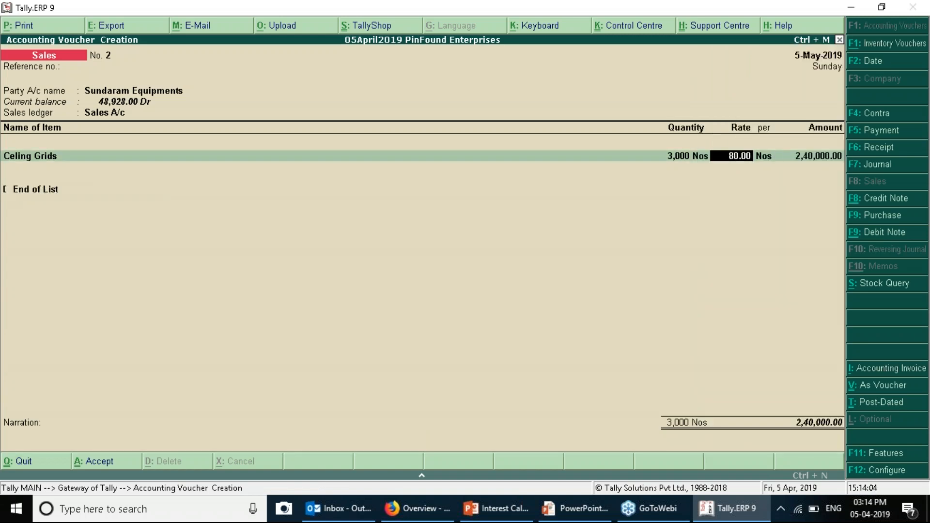
pyautogui.press('BackSpace')
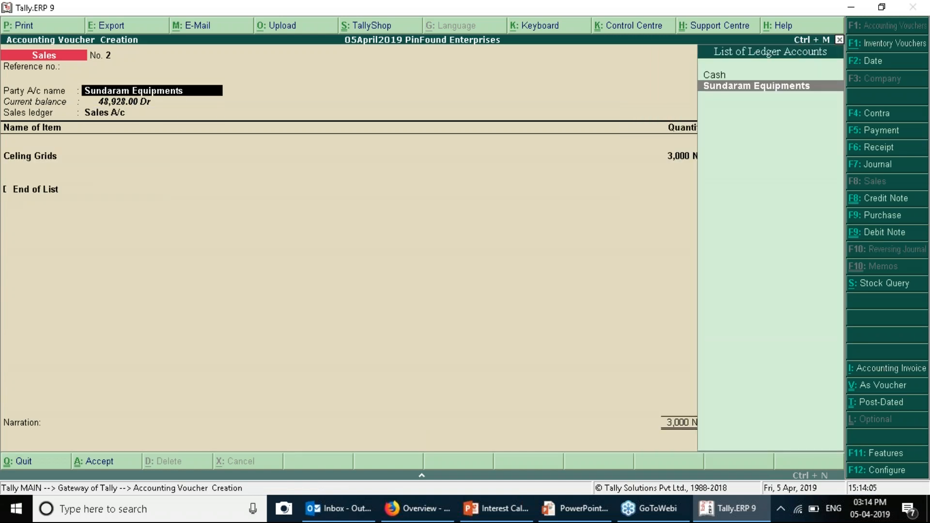
pyautogui.hotkey('ctrl', 'Return')
# Set overriding of advanced parameters to Yes in the ledger's interest parameters and save the ledger.
pyautogui.press('Return')
pyautogui.press('Return')
pyautogui.press('Return')
pyautogui.press('Return')
pyautogui.press('Return')
pyautogui.press('Return')
pyautogui.press('Return')
pyautogui.press('Return')
pyautogui.press('Return')
pyautogui.press('Return')
pyautogui.press('Return')
pyautogui.press('BackSpace')
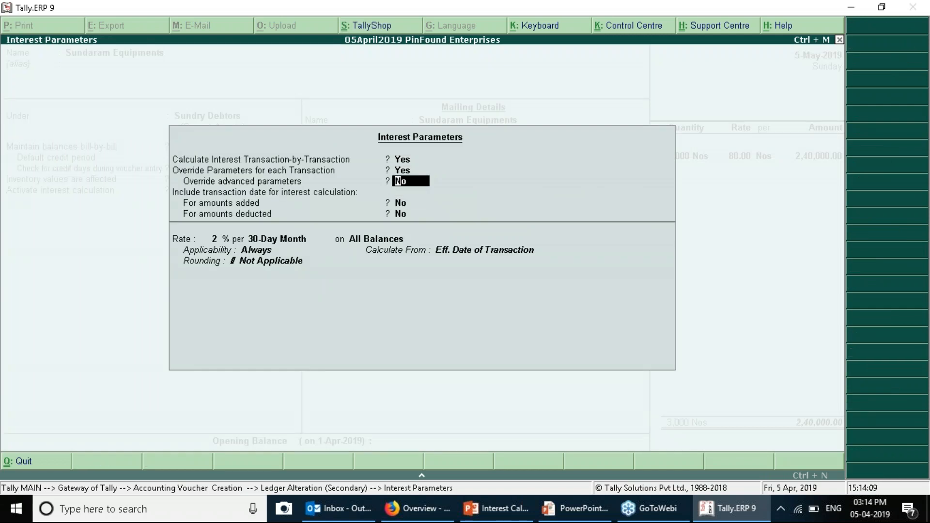
pyautogui.write('y')
pyautogui.press('Return')
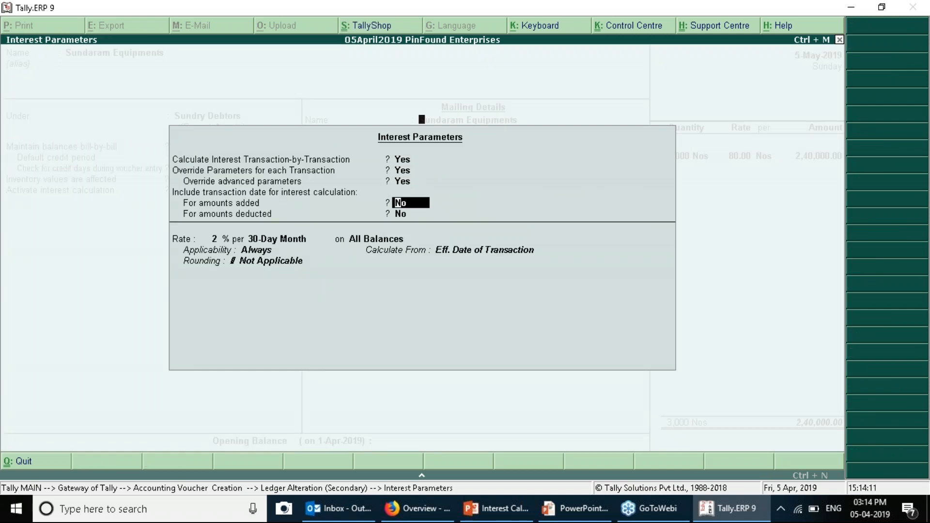
pyautogui.hotkey('ctrl', 'a')
pyautogui.hotkey('ctrl', 'a')
pyautogui.press('Return')
pyautogui.press('Return')
pyautogui.hotkey('ctrl', 'a')
# Keep the existing sales voucher and bill-wise entries, and reopen the interest parameters for bill SAL002.
pyautogui.press('Return')
pyautogui.press('Return')
pyautogui.press('Return')
pyautogui.press('Return')
pyautogui.press('Return')
pyautogui.press('Return')
pyautogui.press('Return')
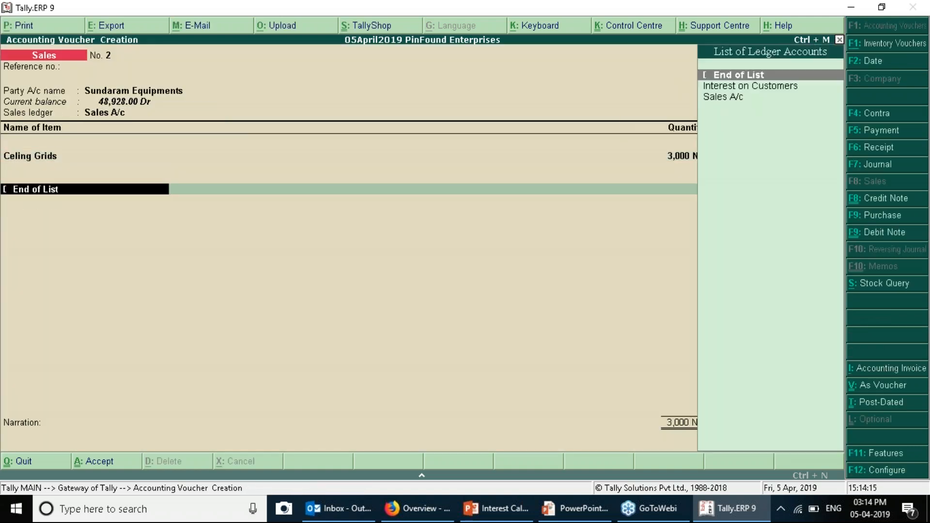
pyautogui.press('Return')
pyautogui.press('Return')
pyautogui.press('Return')
pyautogui.press('Return')
pyautogui.press('Return')
pyautogui.press('Return')
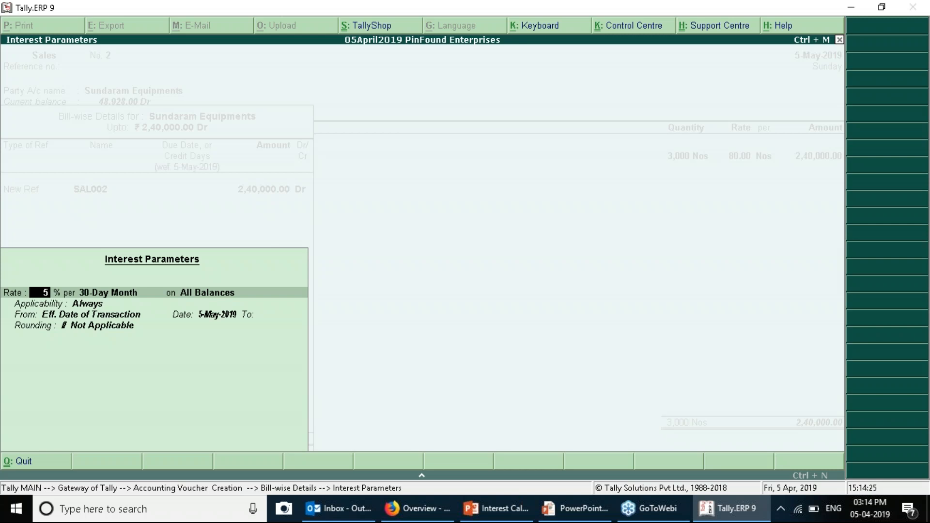
# Keep 5% per 30-Day Month from the effective transaction date, and end the interest period on 31-May-2019 without rounding.
pyautogui.press('Return')
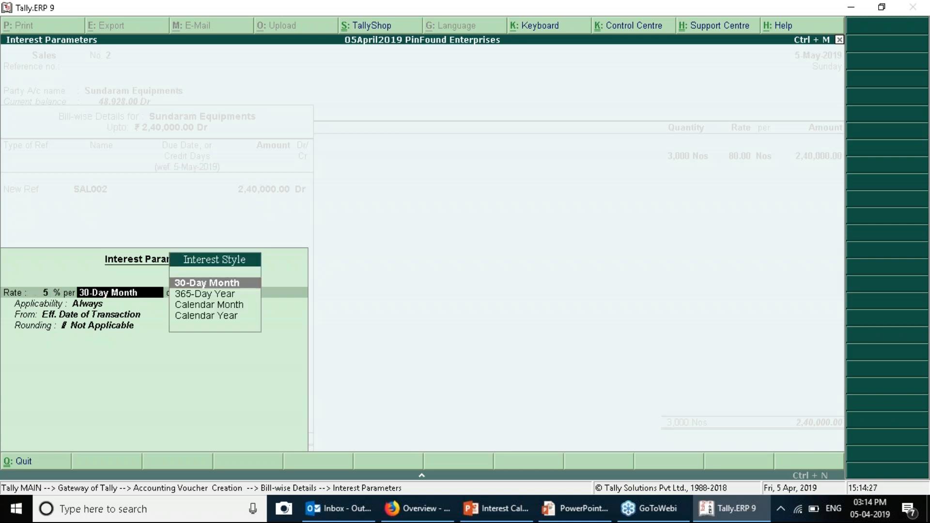
pyautogui.press('Return')
pyautogui.press('Return')
pyautogui.press('Return')
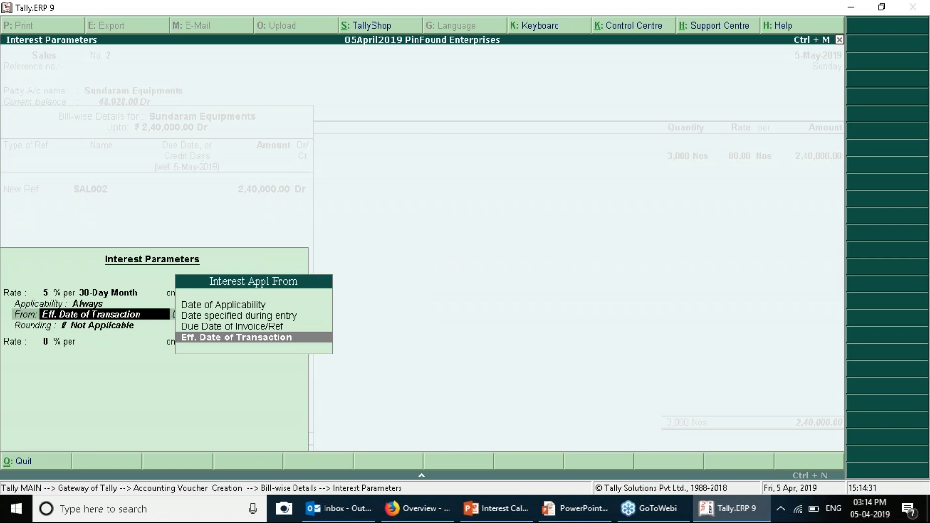
pyautogui.press('Return')
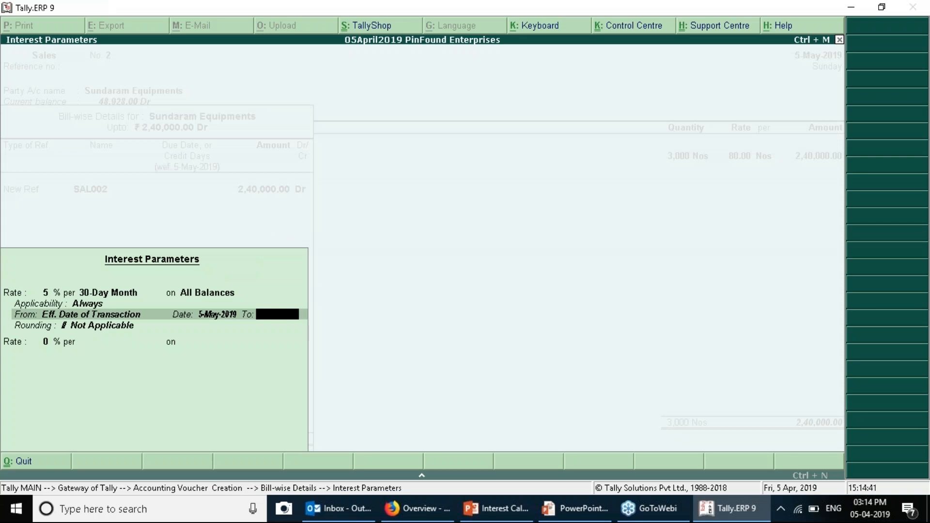
pyautogui.write('31 5')
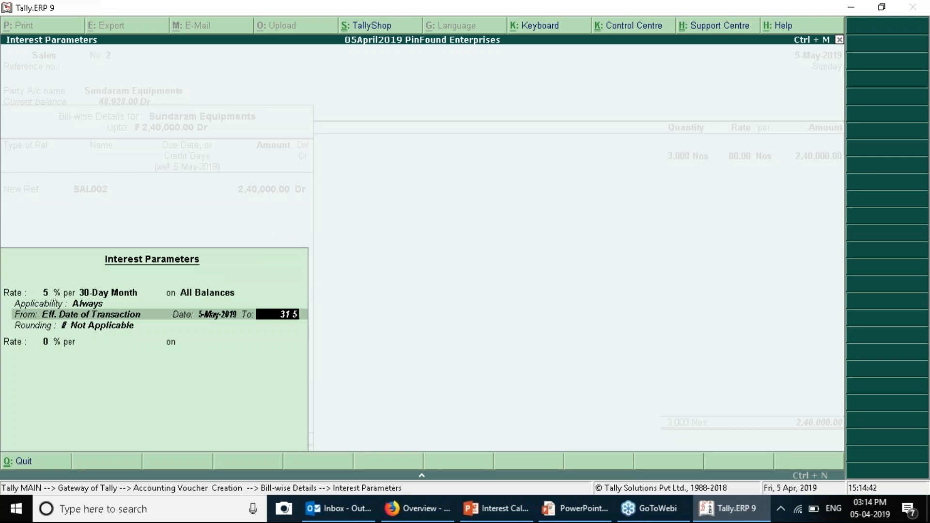
pyautogui.press('Return')
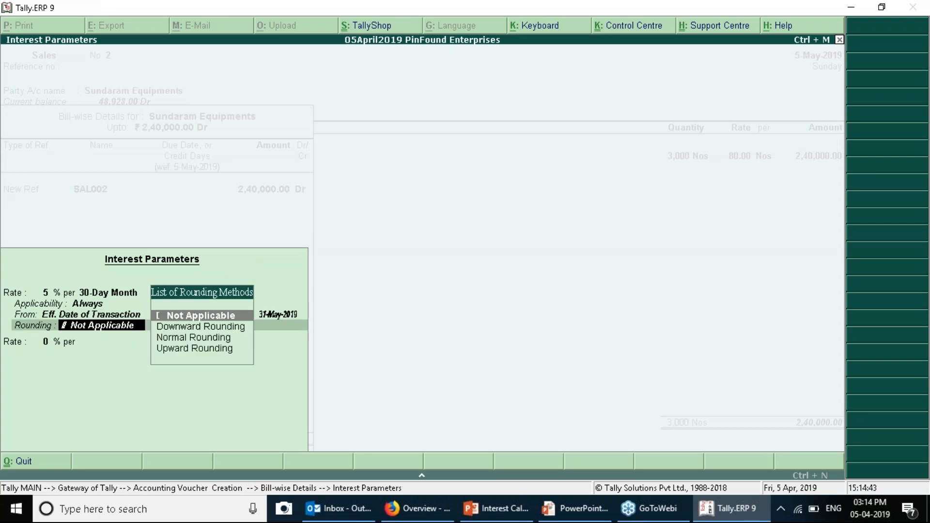
pyautogui.press('Return')
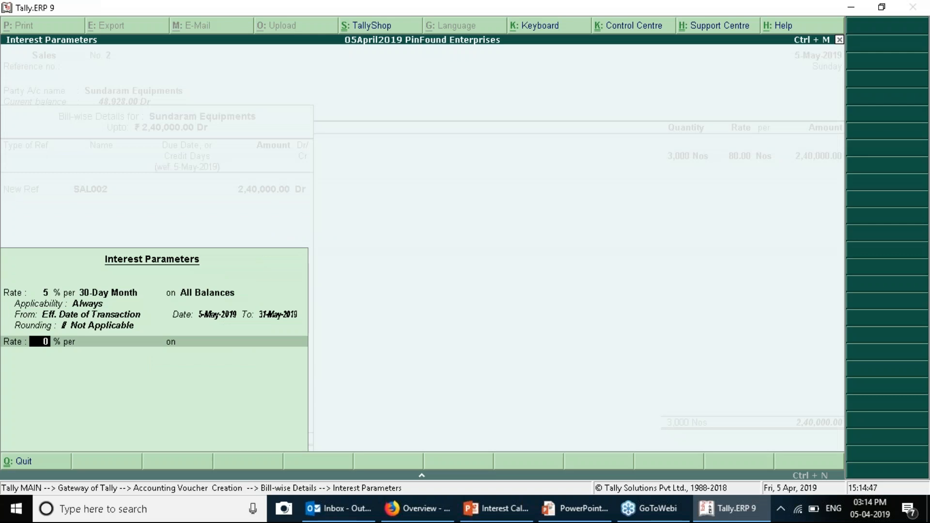
# Close the bill's interest parameters without adding another rate and save the sales voucher.
pyautogui.press('Return')
pyautogui.press('Return')
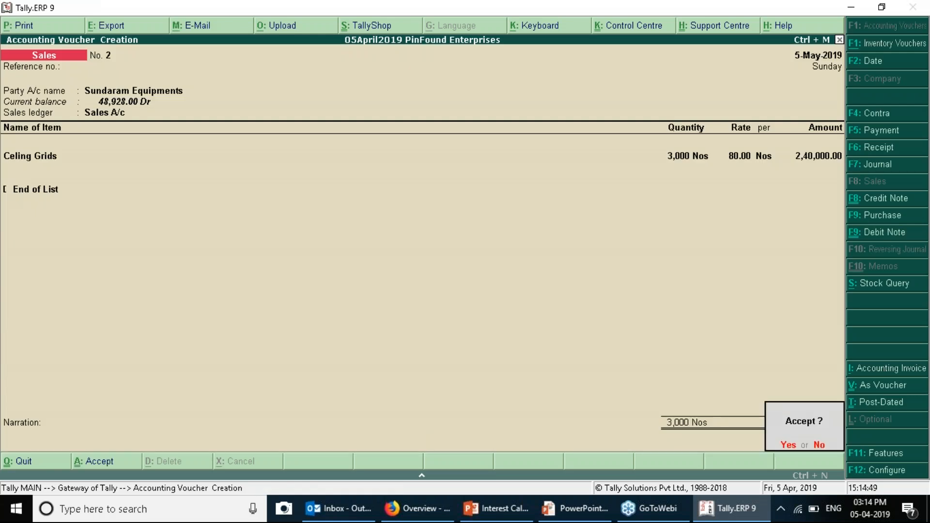
pyautogui.press('Return')
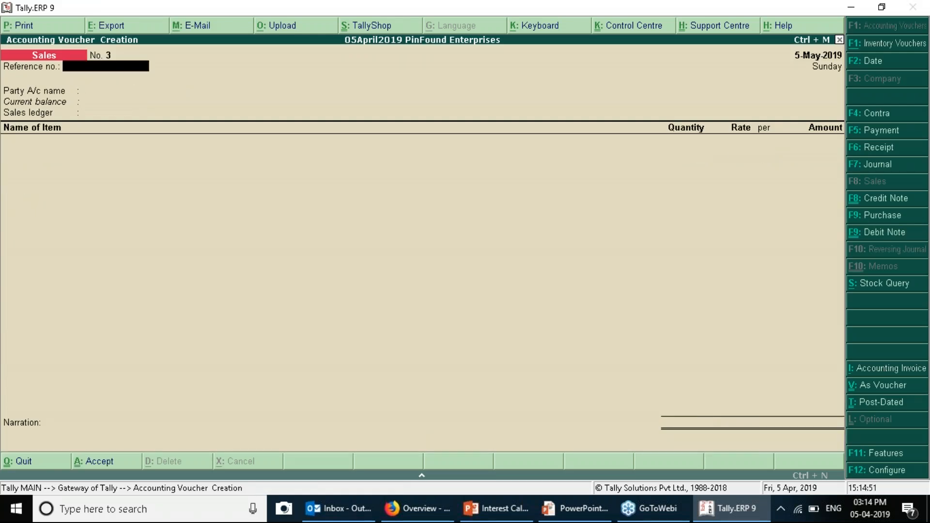
# Leave voucher entry and display the Interest Receivable report from the statements of accounts.
pyautogui.press('Escape')
pyautogui.press('Return')
pyautogui.press('d')
pyautogui.press('s')
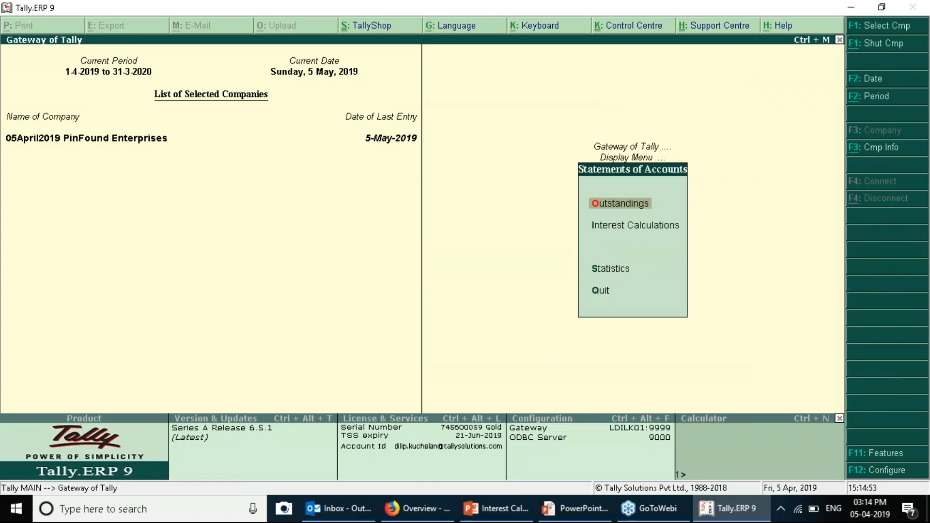
pyautogui.press('i')
pyautogui.press('Return')
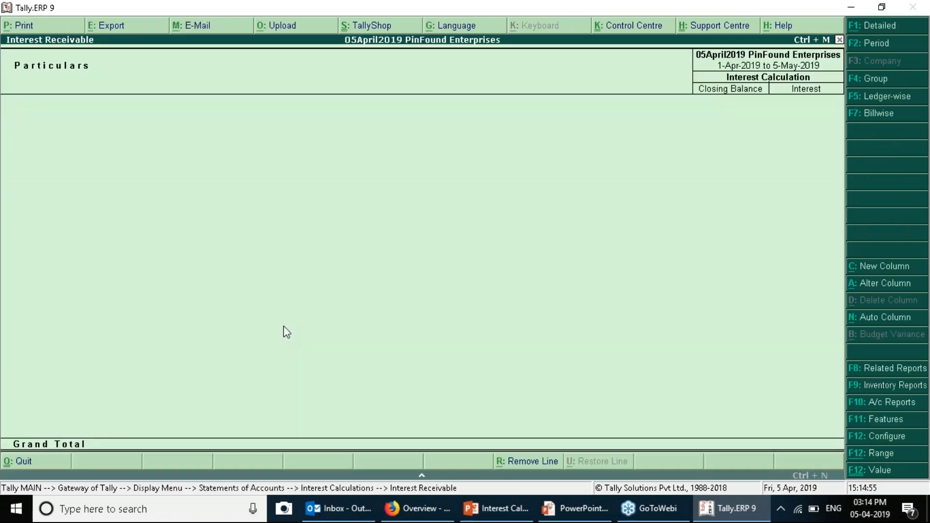
# Set the Interest Receivable report's period from 1-5-2019 to 31-5-2019.
pyautogui.press('F2')
pyautogui.write('1-5')
pyautogui.press('Return')
pyautogui.write('31 5')
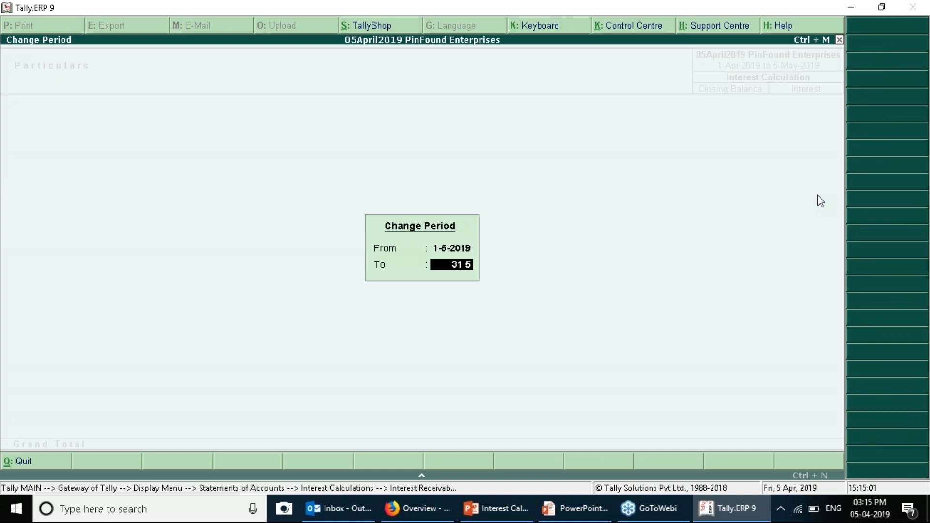
pyautogui.press('Return')
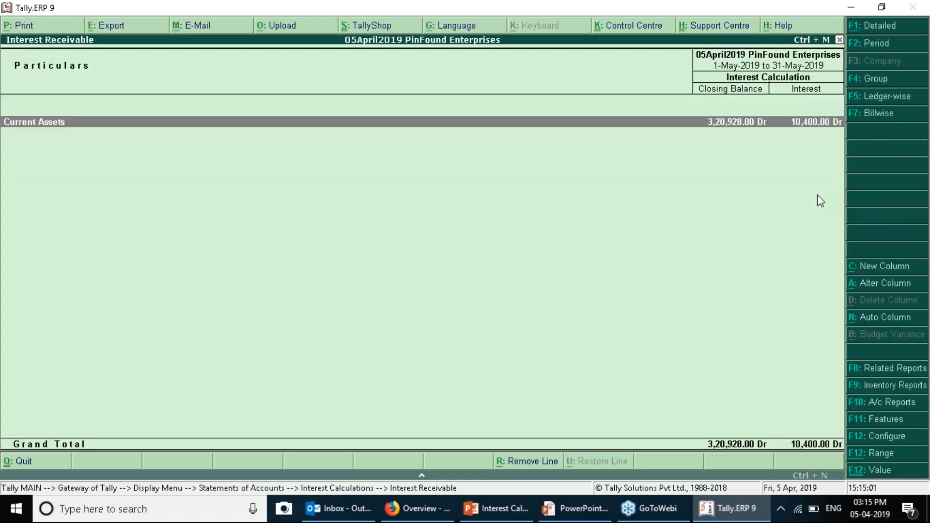
# Examine the interest calculation for Sundaram Equipments' bill SAL002 with and without its breakdown, and return to the main menu.
pyautogui.press('Return')
pyautogui.press('Return')
pyautogui.press('Return')
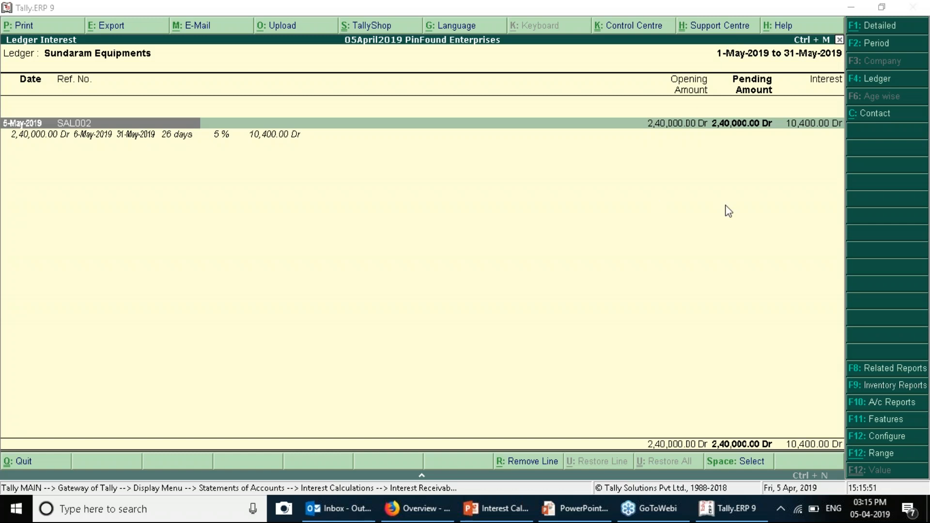
pyautogui.hotkey('alt', 'F1')
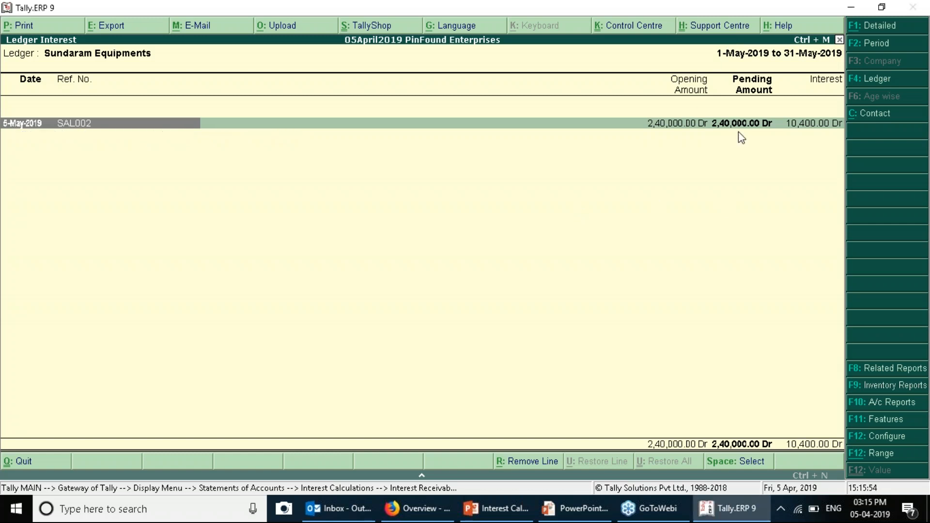
pyautogui.press('Escape')
pyautogui.press('Escape')
pyautogui.press('Escape')
pyautogui.press('Escape')
pyautogui.press('Escape')
pyautogui.press('Escape')
pyautogui.press('Escape')
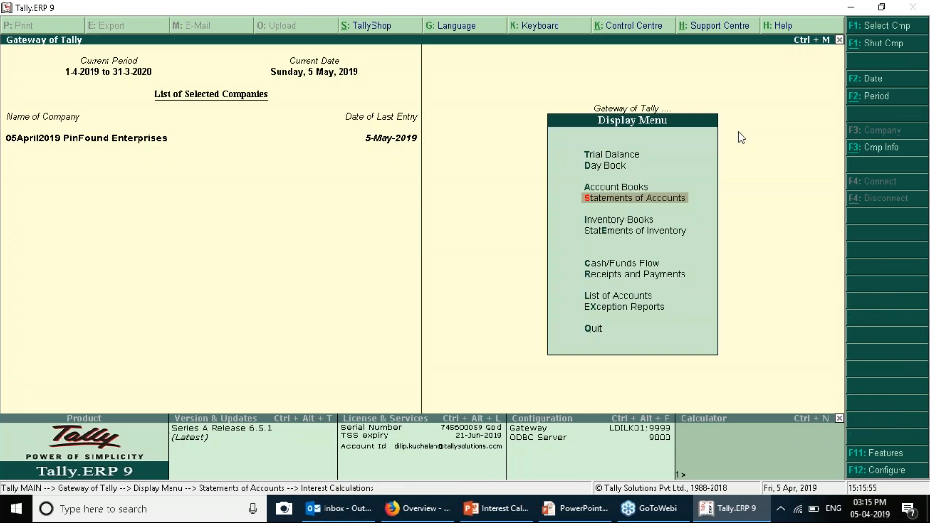
# Start a Debit Note voucher using the Interest on Customers (SI) voucher class.
pyautogui.press('n')
pyautogui.press('Down')
pyautogui.press('Up')
pyautogui.press('Return')
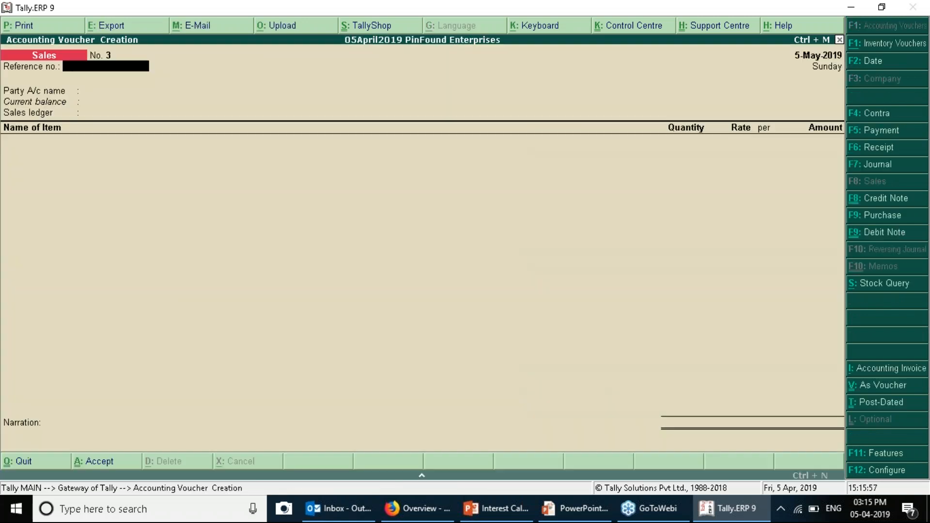
pyautogui.click(873, 237)
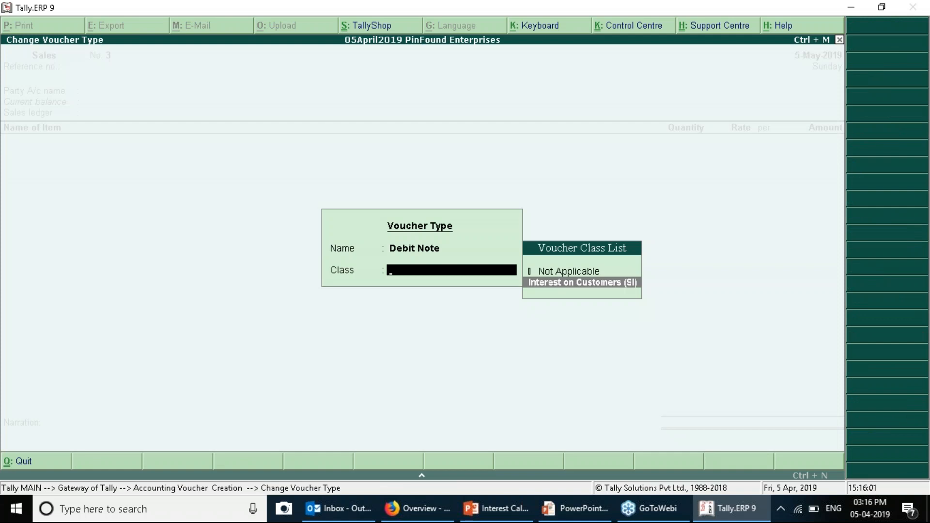
pyautogui.press('Return')
# Set the debit note's date to 31-5 and consult the Debit Note Voucher slide for the entry details.
pyautogui.press('F2')
pyautogui.write('31-5')
pyautogui.press('Return')
pyautogui.press('Return')
pyautogui.press('Return')
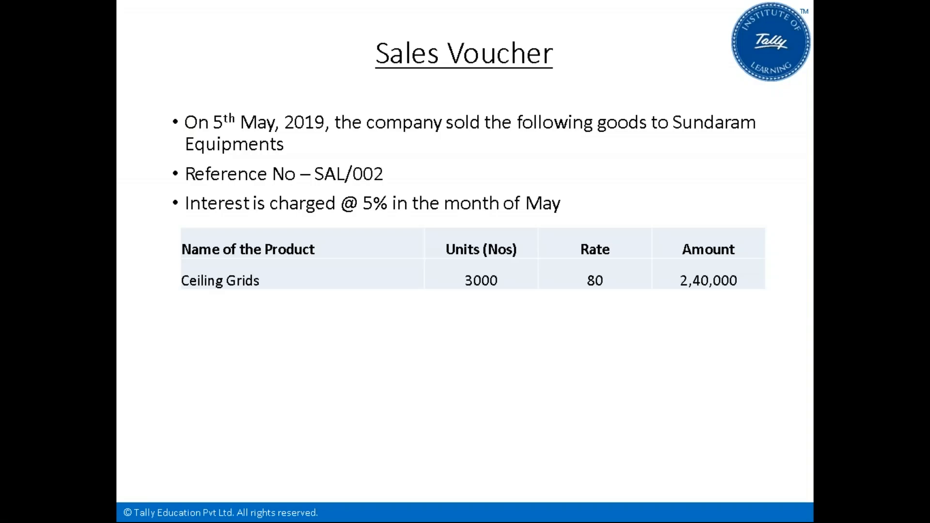
pyautogui.press('Right')
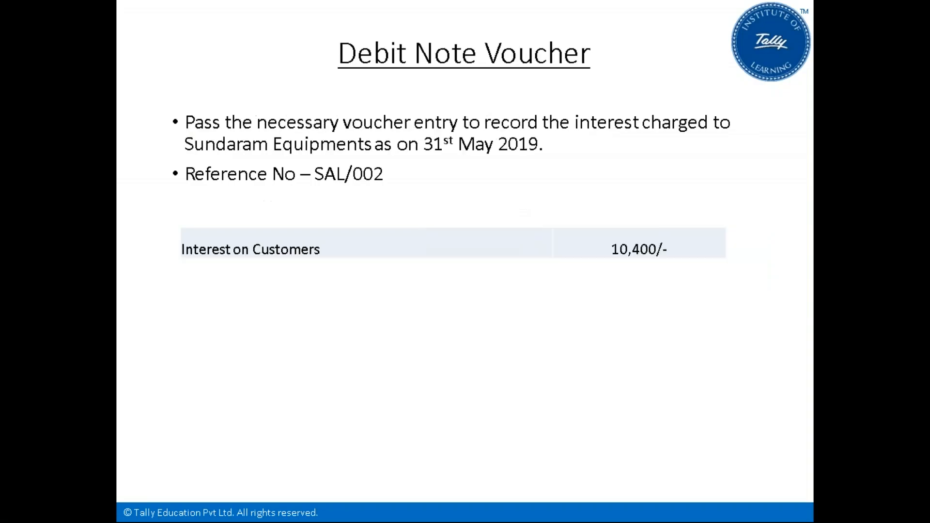
# Switch back to Tally.ERP 9 and debit Sundaram Equipments 10,400.00 in the debit note against a New Ref.
pyautogui.hotkey('alt', 'Tab')
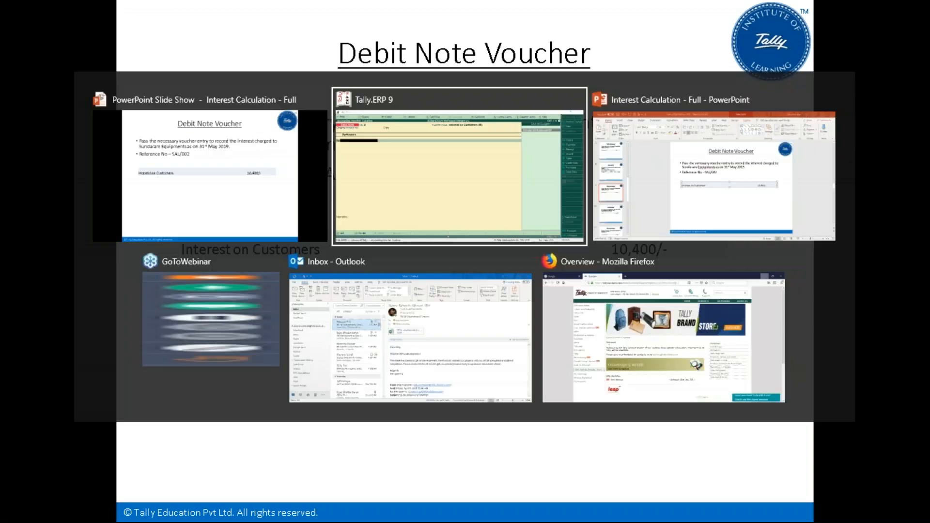
pyautogui.press('Return')
pyautogui.press('Return')
pyautogui.press('Return')
pyautogui.press('Return')
pyautogui.press('Return')
pyautogui.press('Return')
pyautogui.press('Return')
pyautogui.press('Return')
pyautogui.write('CI001')
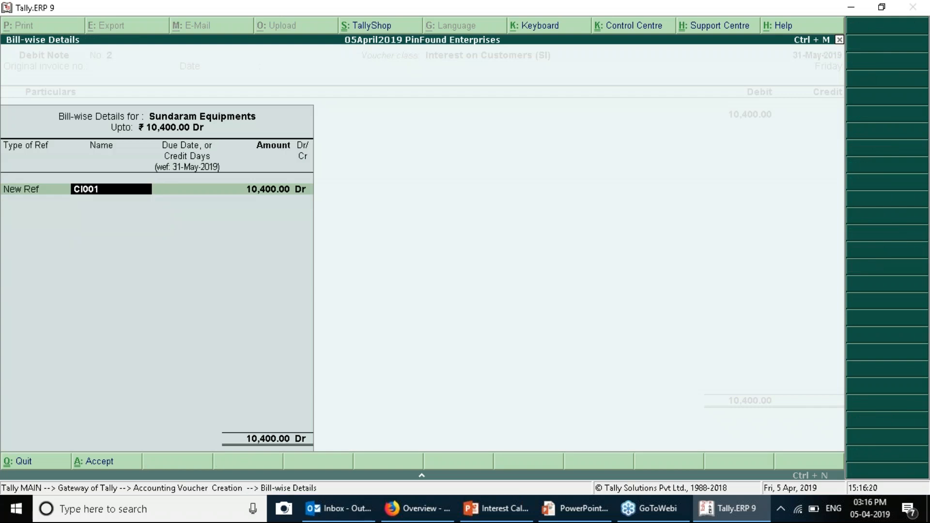
pyautogui.press('BackSpace')
pyautogui.write('2')
pyautogui.press('Return')
pyautogui.press('Return')
pyautogui.press('Return')
pyautogui.press('Return')
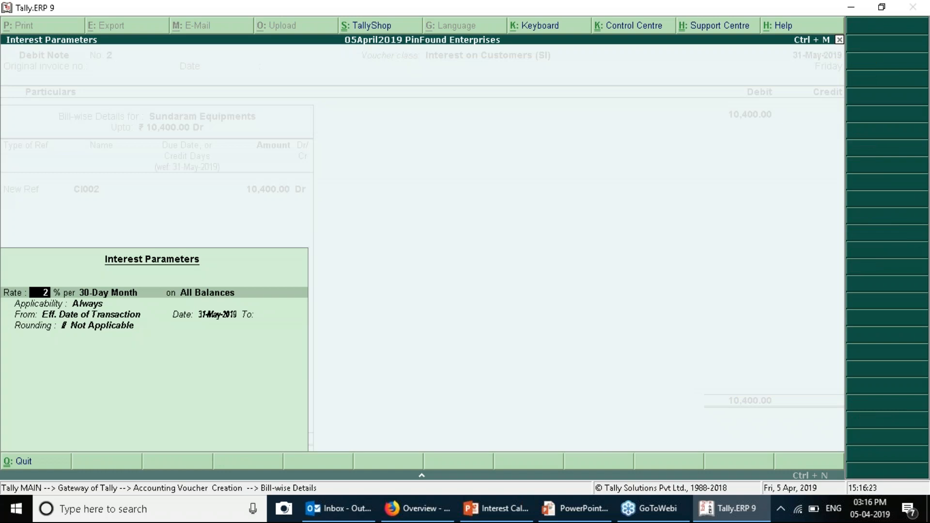
pyautogui.press('Escape')
pyautogui.press('BackSpace')
pyautogui.press('BackSpace')
pyautogui.press('BackSpace')
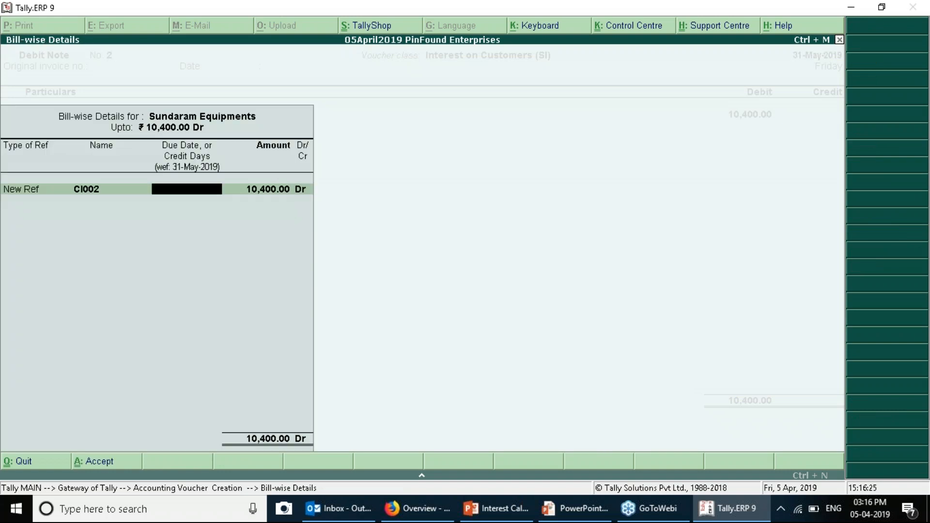
# Name the bill-wise New Ref for Sundaram Equipments IC002 with the full 10,400.00 Dr.
pyautogui.write('IC002')
pyautogui.press('Return')
pyautogui.press('Return')
pyautogui.press('Return')
# Set the interest for reference IC002 to 5% per 30-Day Month on All Balances from the Eff. Date of Transaction.
pyautogui.press('Return')
pyautogui.press('Return')
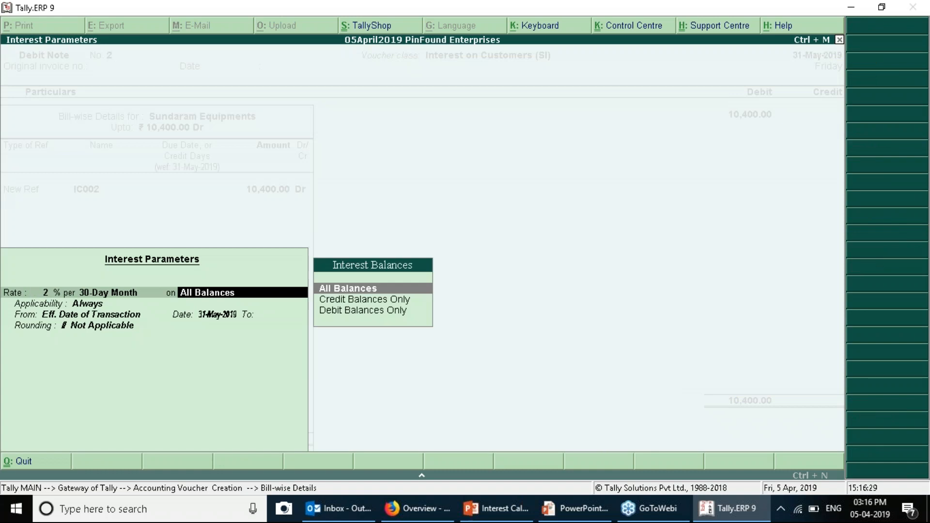
pyautogui.press('BackSpace')
pyautogui.press('BackSpace')
pyautogui.write('5')
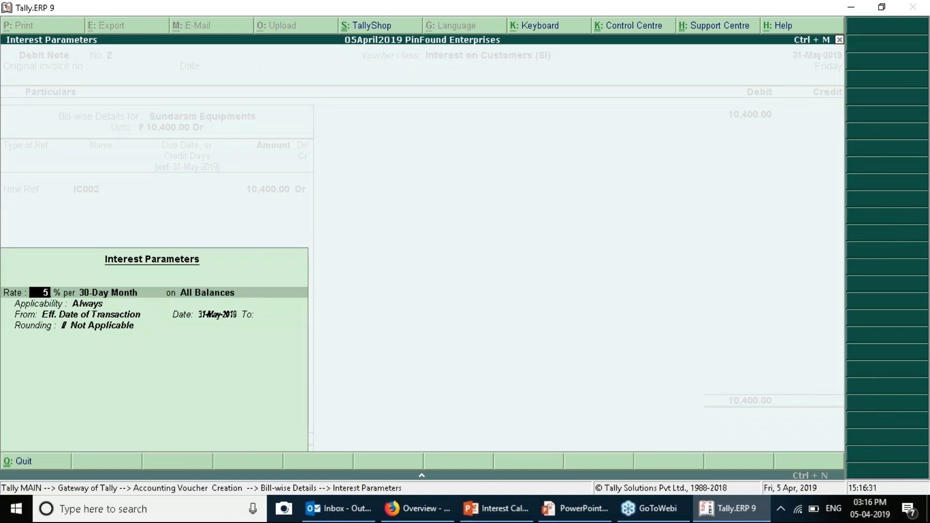
pyautogui.press('Return')
pyautogui.press('Return')
pyautogui.press('Return')
pyautogui.press('Return')
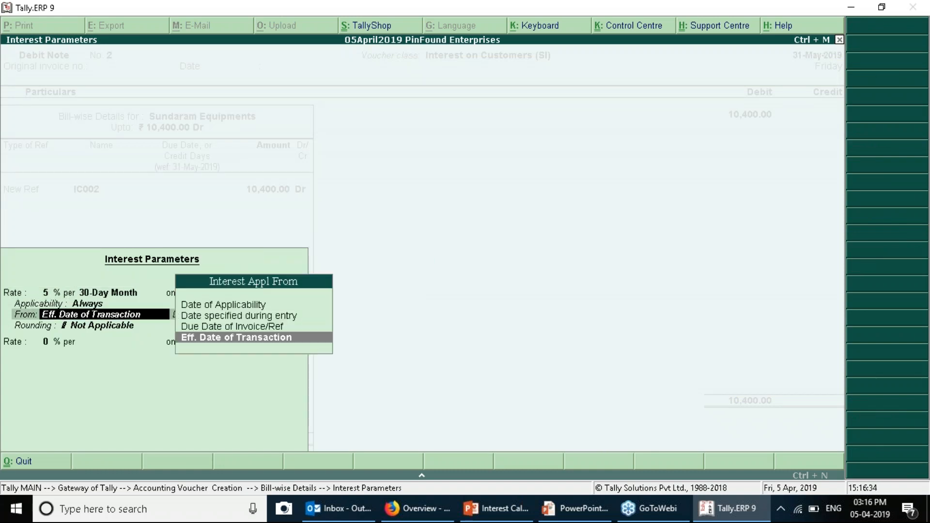
pyautogui.press('Return')
pyautogui.press('Return')
pyautogui.press('BackSpace')
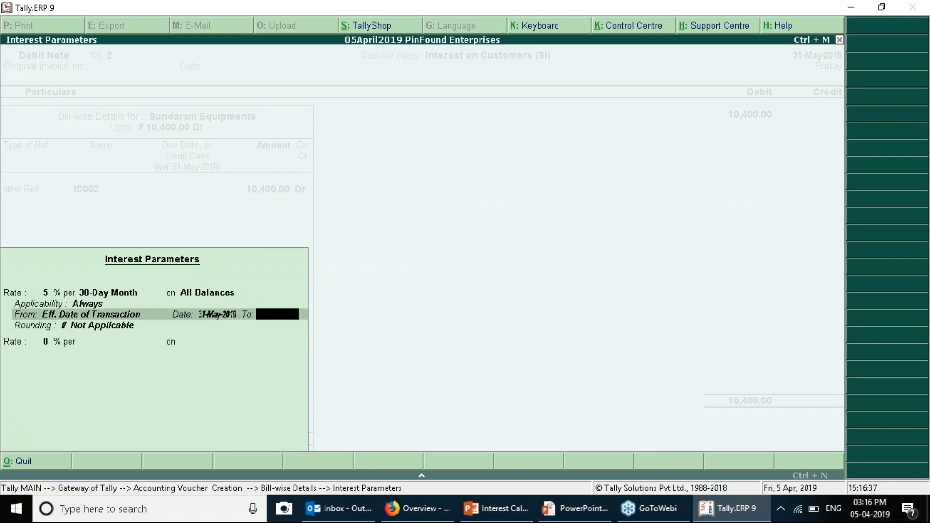
pyautogui.press('BackSpace')
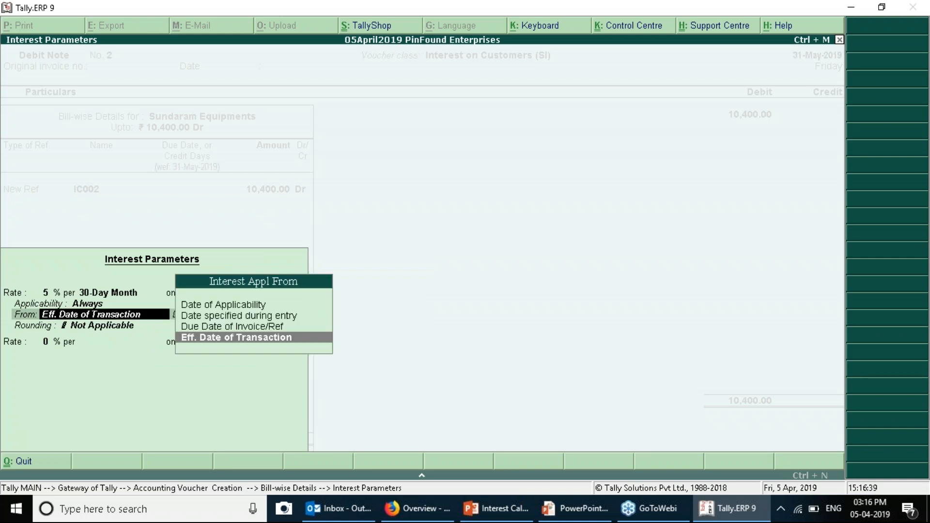
# Accept the interest parameters, credit Interest on Customers 10,400.00, and save the debit note without a narration.
pyautogui.press('Return')
pyautogui.press('Return')
pyautogui.press('Return')
pyautogui.press('Return')
pyautogui.press('Return')
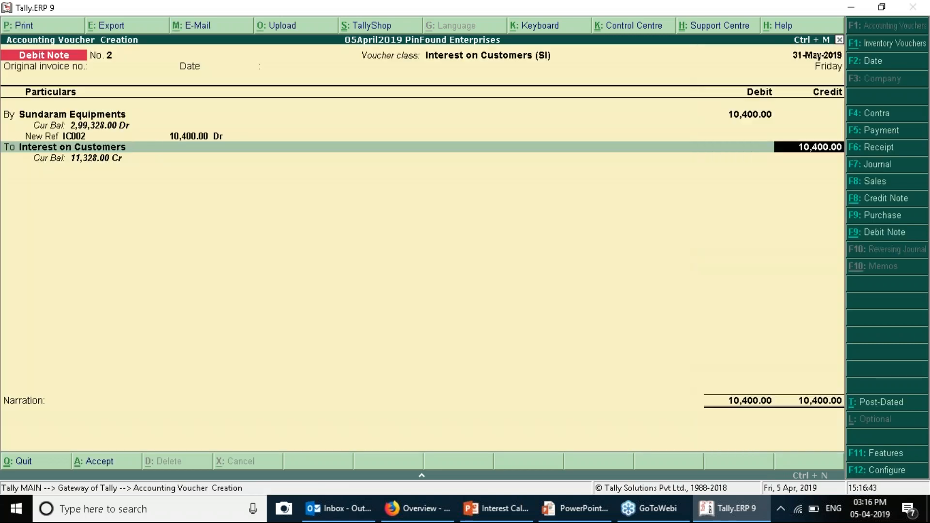
pyautogui.press('Return')
pyautogui.press('Return')
pyautogui.press('Return')
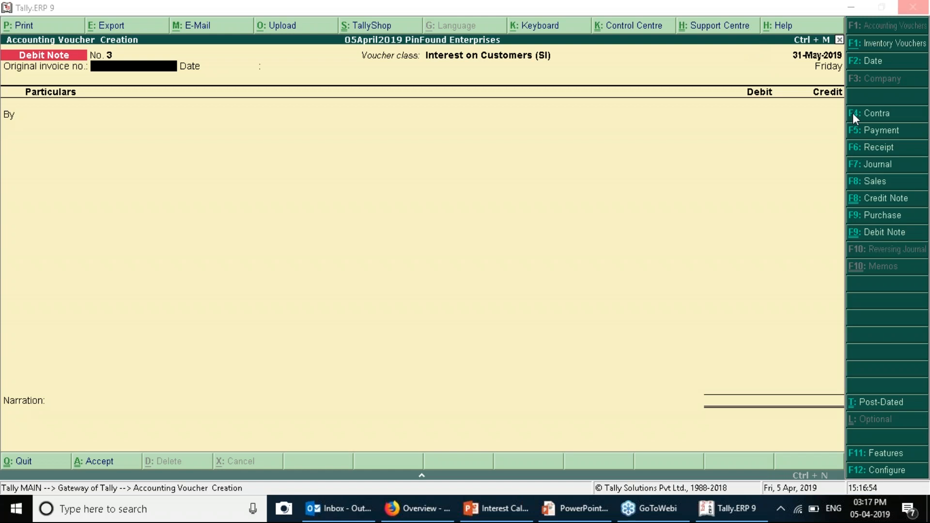
# Switch to the slide show and consult the Receipt Voucher slide about the IDFC bank deposit.
pyautogui.hotkey('alt', 'Tab')
pyautogui.press('Right')
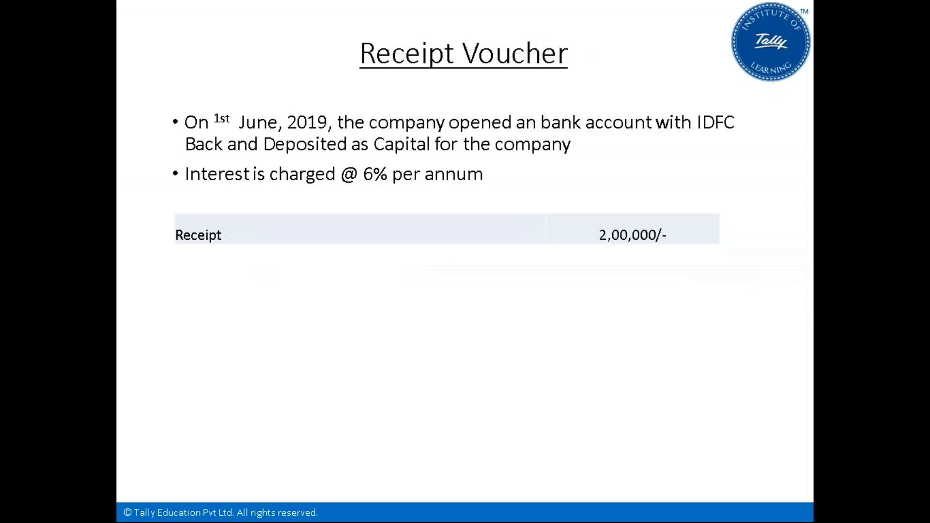
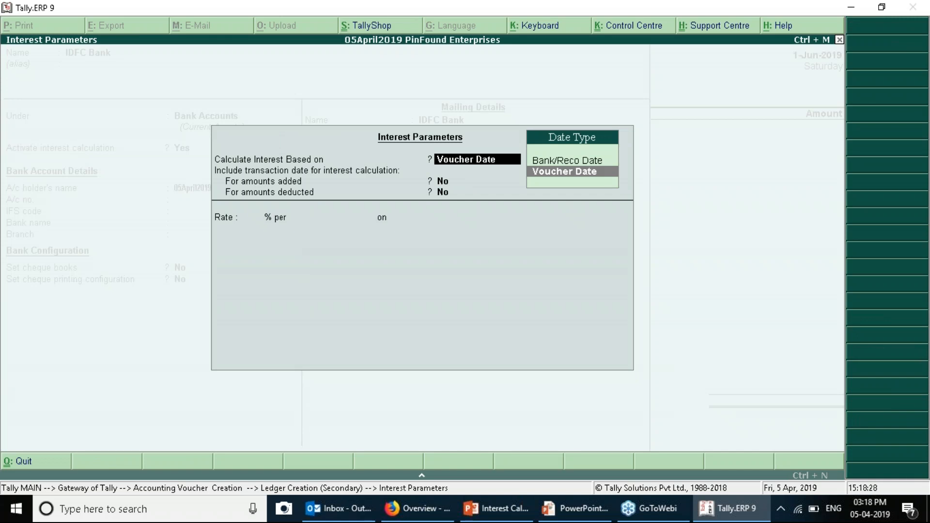
# Base IDFC Bank's interest calculation on Voucher Date, excluding the transaction date for both amounts added and amounts deducted.
pyautogui.press('Up')
pyautogui.press('Down')
pyautogui.press('Up')
pyautogui.press('Down')
pyautogui.press('Up')
pyautogui.press('Down')
pyautogui.press('Return')
pyautogui.press('Return')
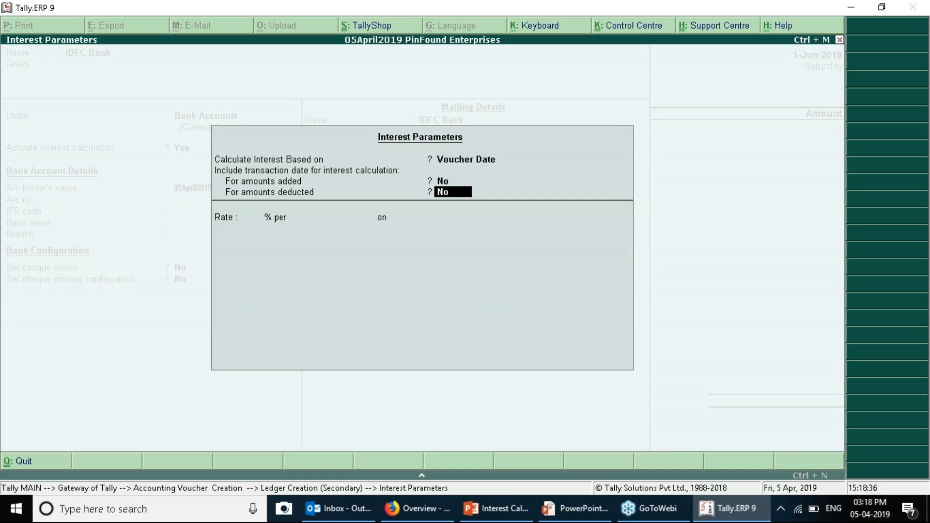
pyautogui.press('Up')
pyautogui.press('Down')
pyautogui.press('Return')
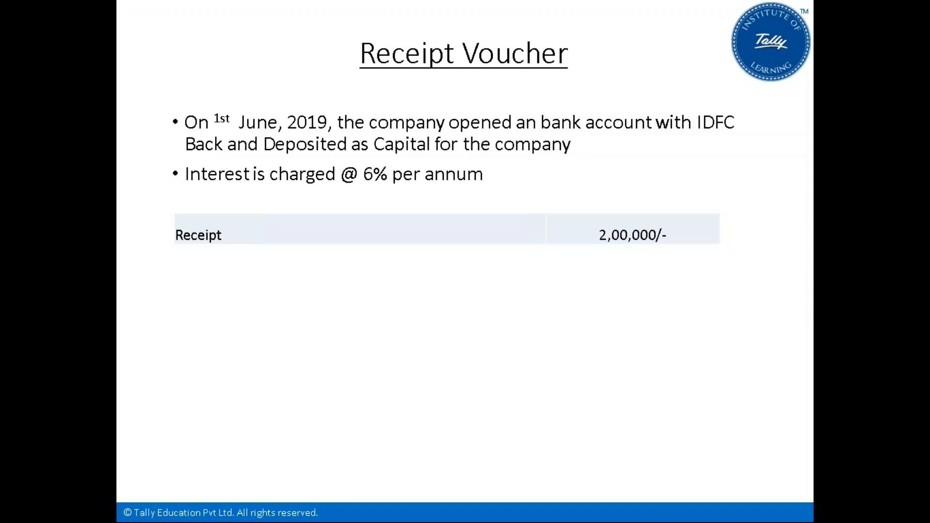
# Set IDFC Bank's interest rate to 6% per Calendar Year, checking it against the Receipt Voucher slide.
pyautogui.hotkey('alt', 'Tab')
pyautogui.write('5')
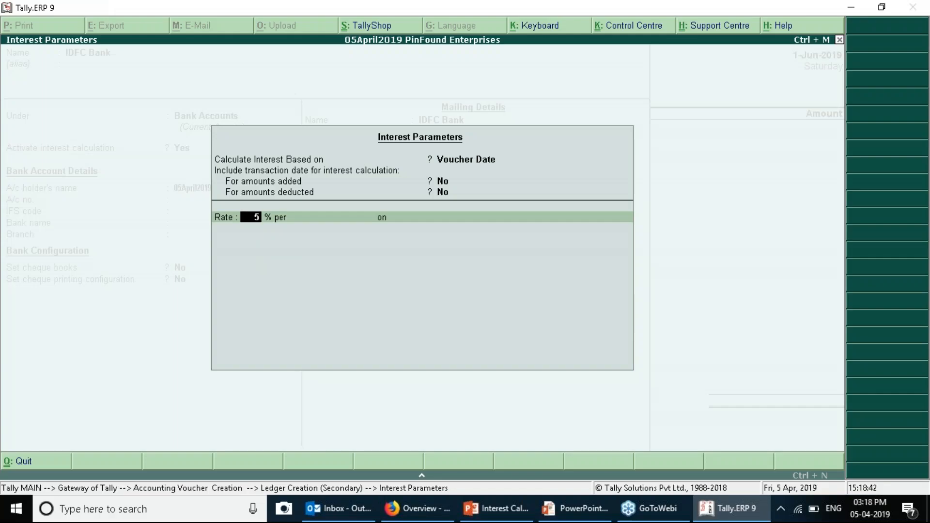
pyautogui.press('Return')
pyautogui.press('BackSpace')
pyautogui.write('6')
pyautogui.press('Return')
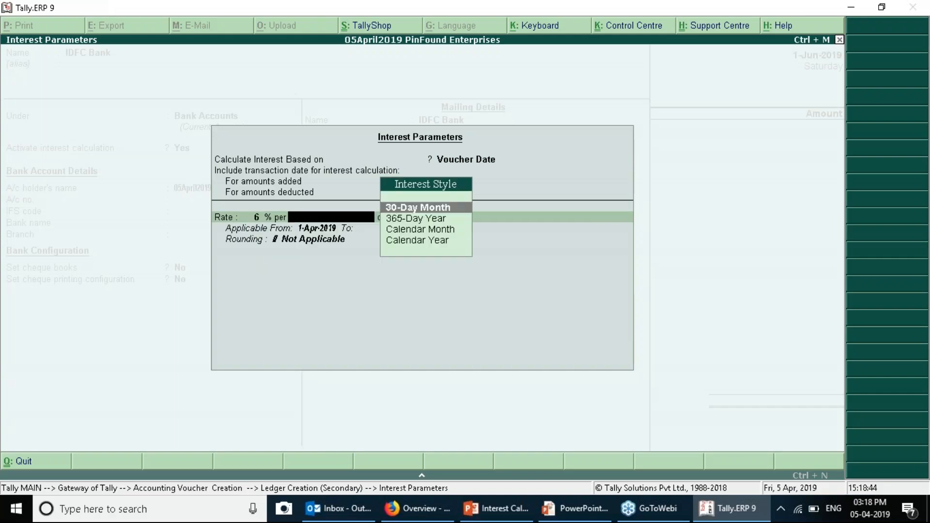
pyautogui.hotkey('alt', 'Tab')
pyautogui.hotkey('alt', 'Tab')
pyautogui.press('Down')
pyautogui.press('Down')
pyautogui.press('Down')
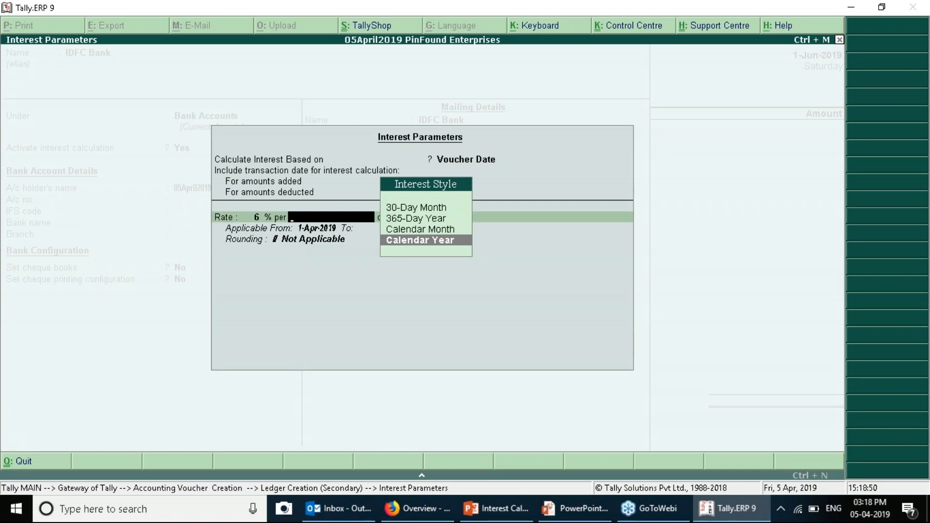
pyautogui.press('Return')
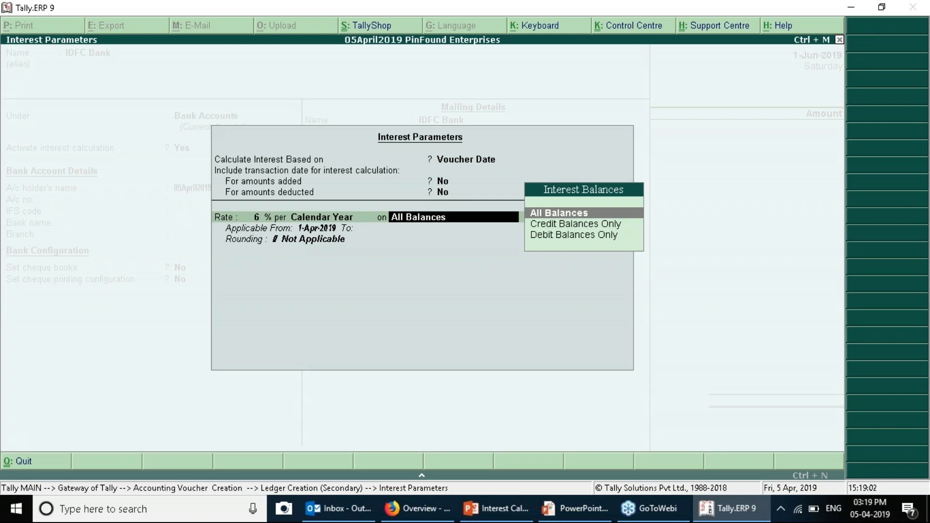
# Apply IDFC Bank's interest to All Balances from 1-Apr-2019 without rounding, and save the bank ledger.
pyautogui.press('Return')
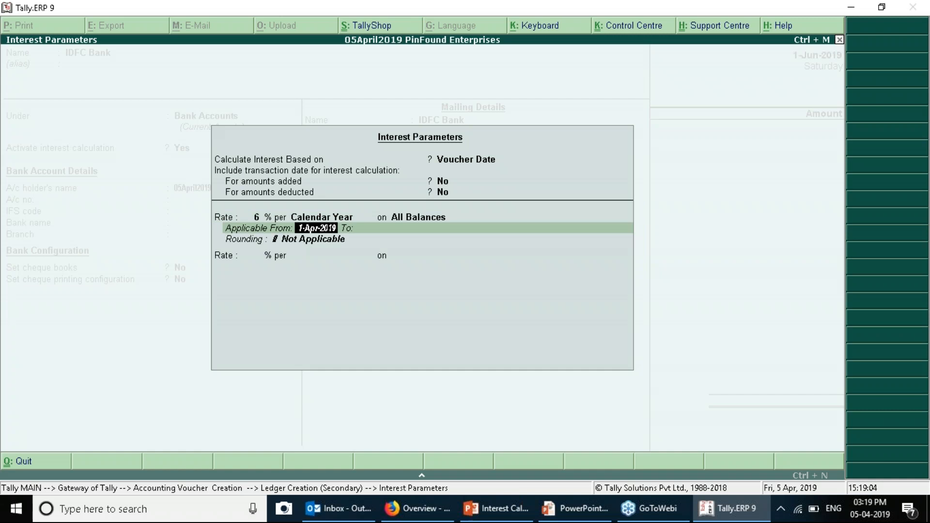
pyautogui.press('Return')
pyautogui.press('Return')
pyautogui.press('Return')
pyautogui.press('Return')
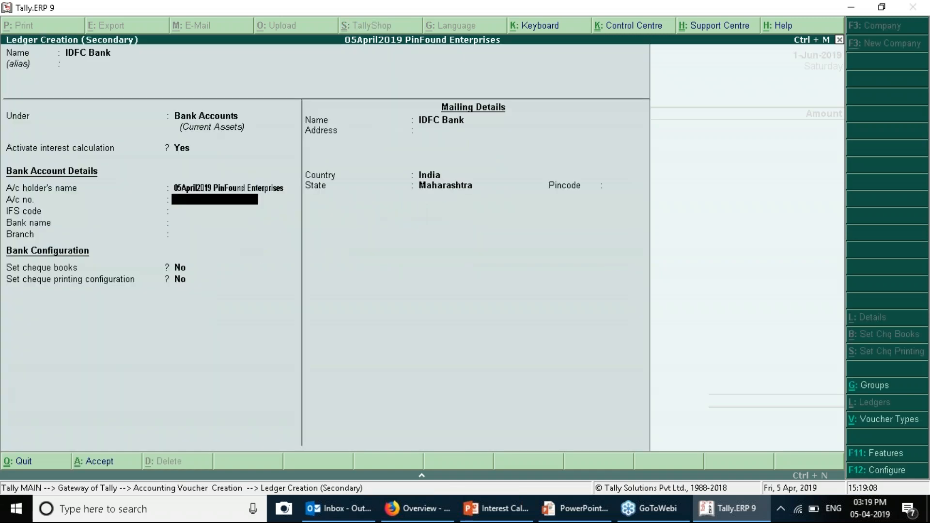
pyautogui.hotkey('ctrl', 'a')
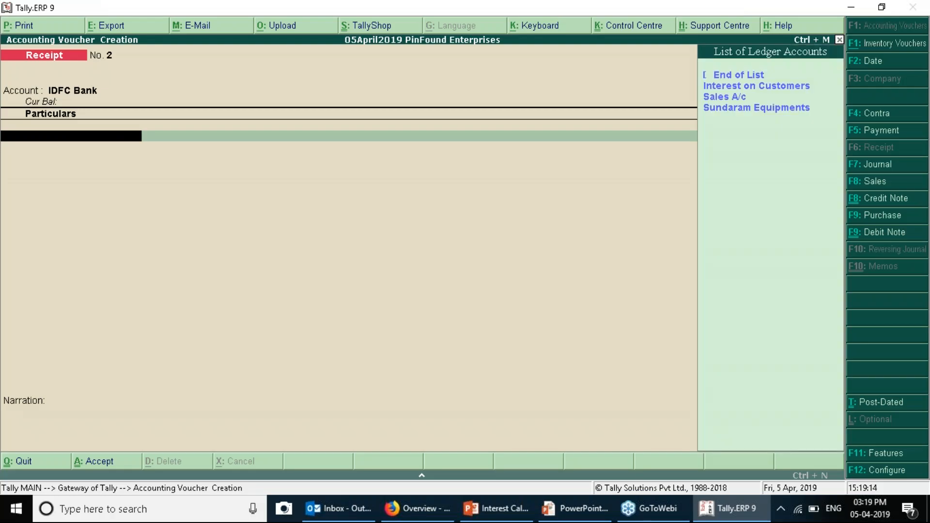
# Create a ledger named Capital A/c under the Capital Account group from within the receipt voucher.
pyautogui.hotkey('alt', 'c')
pyautogui.write('Cap')
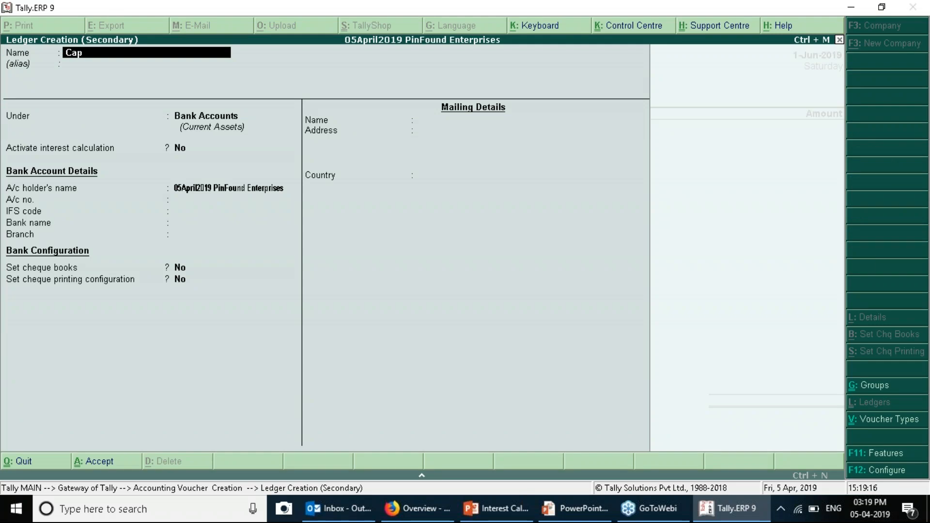
pyautogui.write('ital A/c')
pyautogui.press('Return')
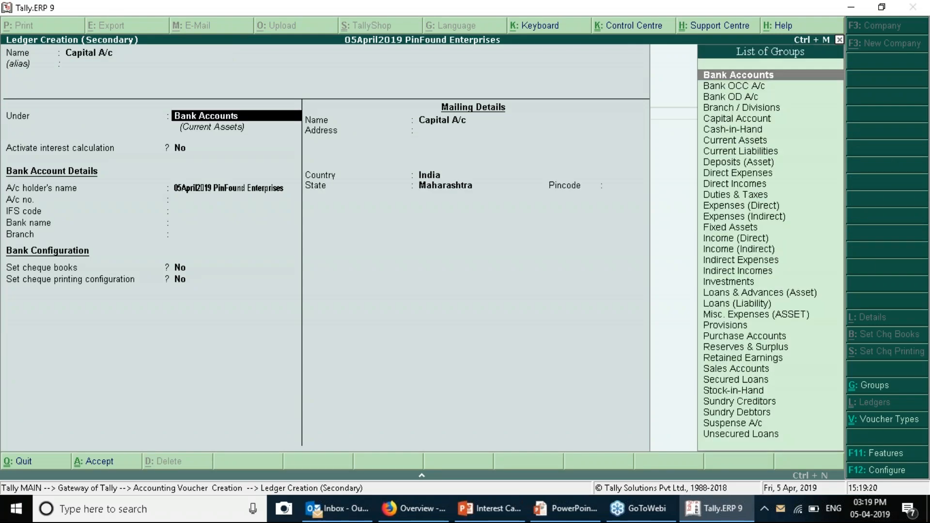
pyautogui.write('Cap')
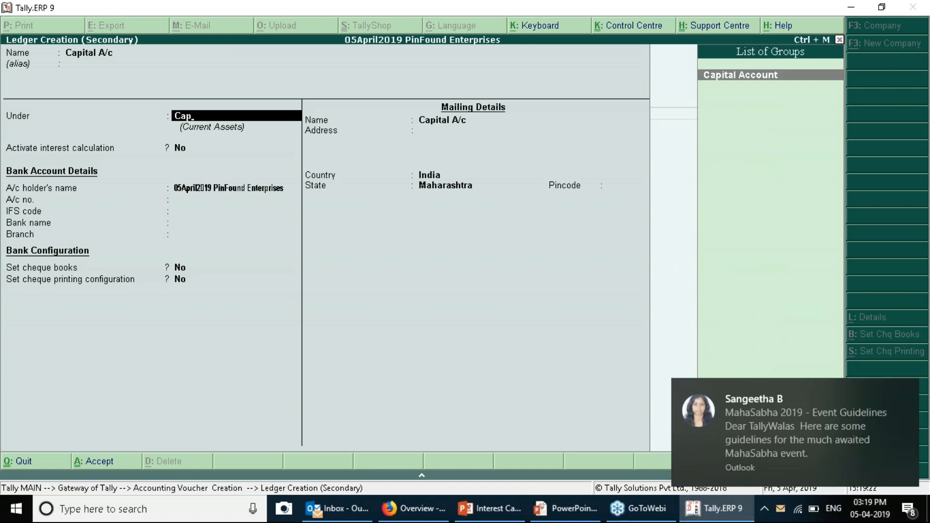
pyautogui.press('Return')
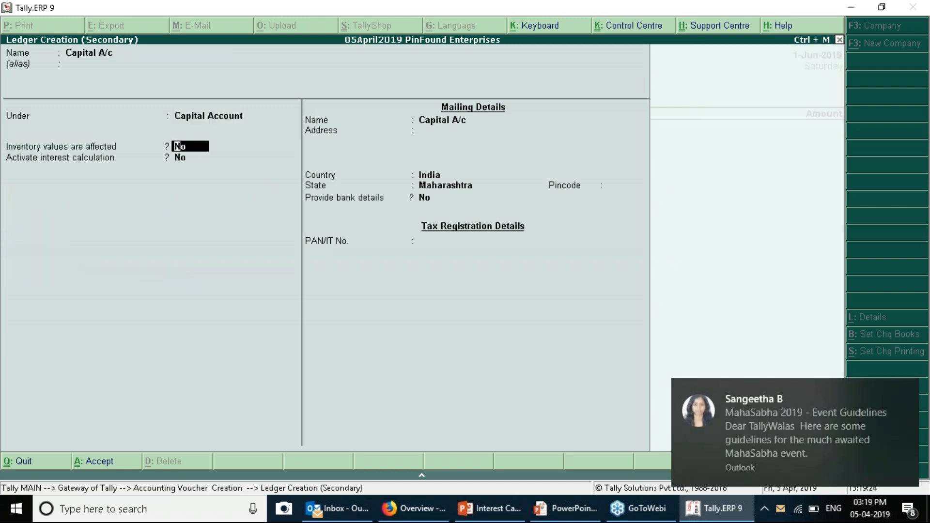
pyautogui.hotkey('ctrl', 'a')
# Enter 200000 for Capital A/c in the IDFC Bank receipt and save the voucher.
pyautogui.press('Return')
pyautogui.write('200000')
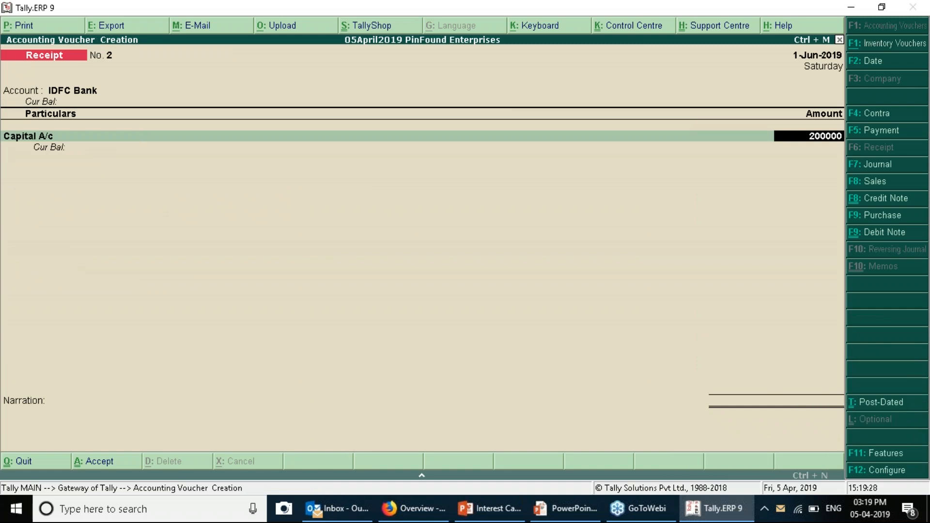
pyautogui.press('Return')
pyautogui.press('Return')
pyautogui.press('Return')
pyautogui.press('Return')
pyautogui.press('Return')
pyautogui.press('Return')
pyautogui.press('Return')
pyautogui.press('Return')
# Consult the Debit Note Voucher slide on IDFC Bank's interest for 31 Dec 2019 and return to Tally.ERP 9.
pyautogui.hotkey('alt', 'Tab')
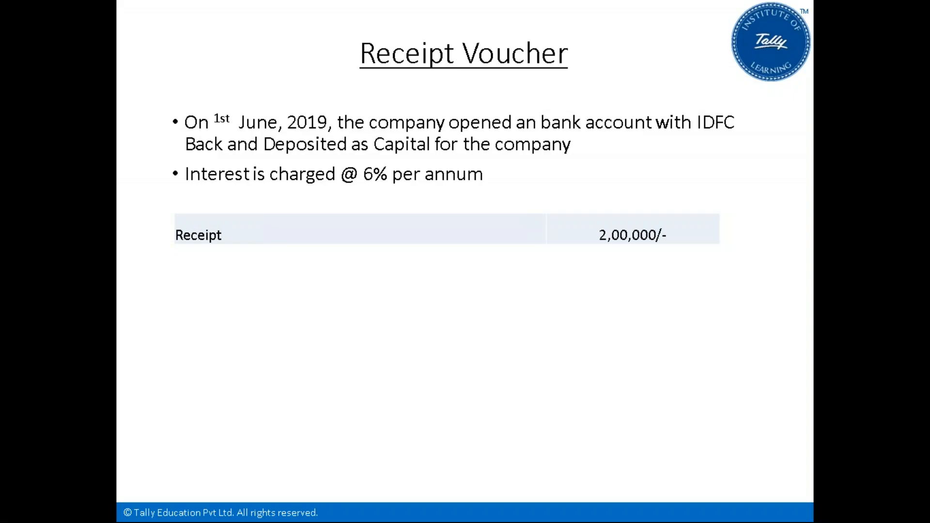
pyautogui.press('Right')
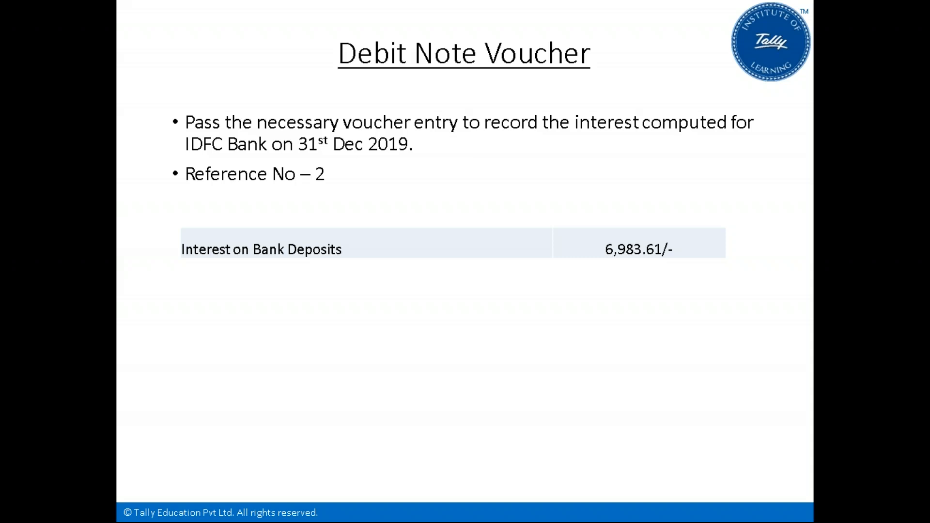
pyautogui.hotkey('alt', 'Tab')
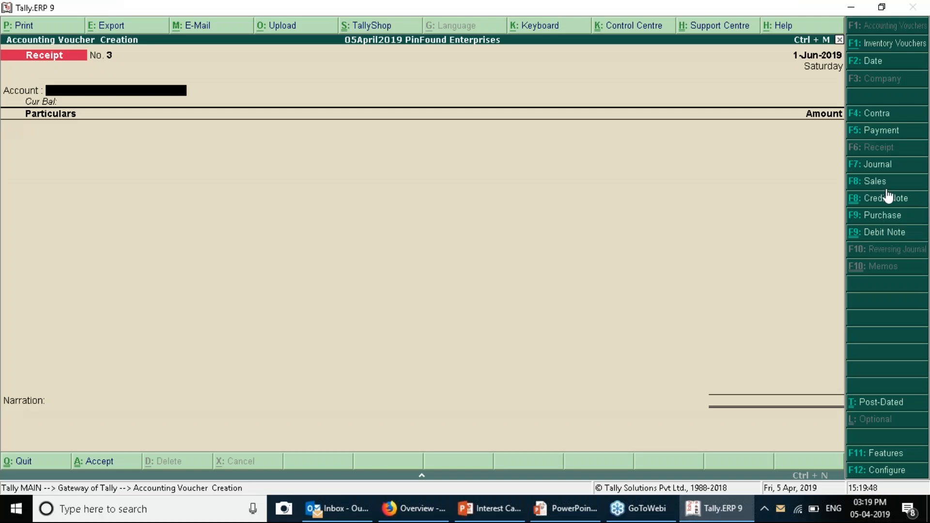
# Check the voucher classes available for Debit Note, and leave voucher entry for the main menu.
pyautogui.click(875, 233)
pyautogui.press('Down')
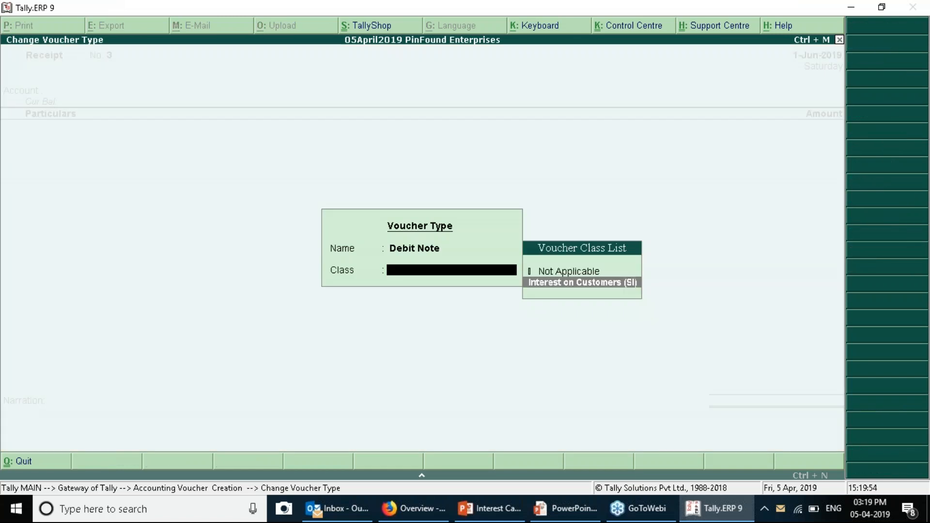
pyautogui.press('Escape')
pyautogui.press('Escape')
pyautogui.press('y')
# Open the Debit Note voucher type for alteration from the accounts information.
pyautogui.press('a')
pyautogui.press('v')
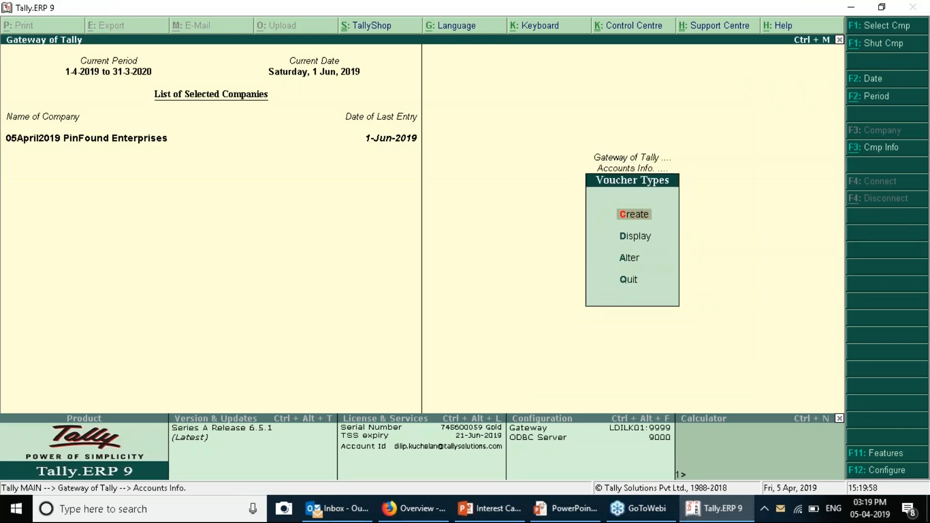
pyautogui.write('aDe')
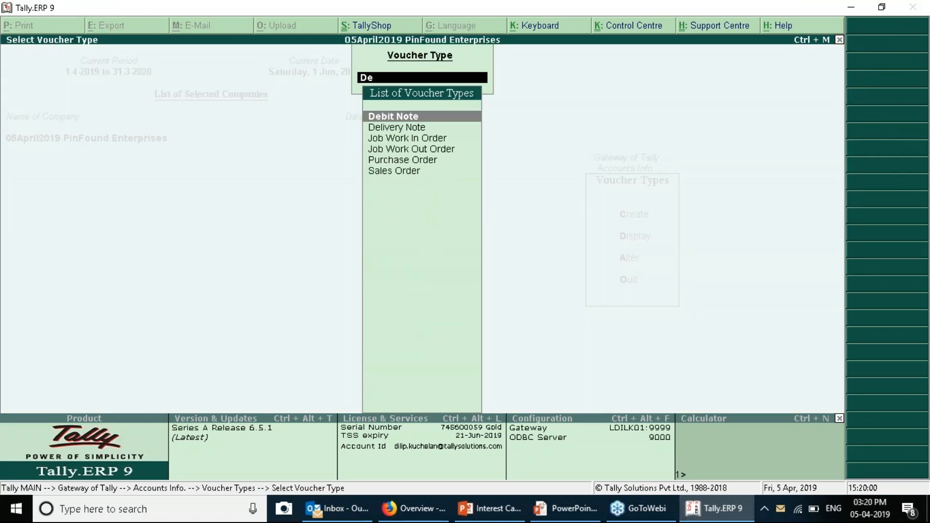
pyautogui.press('Return')
# Add a voucher class named Interest on Bank Deposits (SI) to the Debit Note voucher type.
pyautogui.click(660, 139)
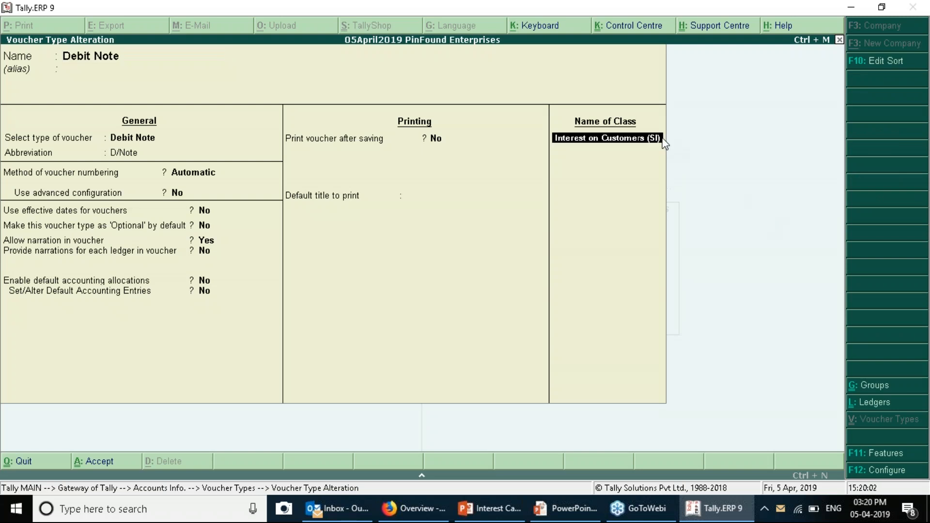
pyautogui.press('Return')
pyautogui.write('Inter')
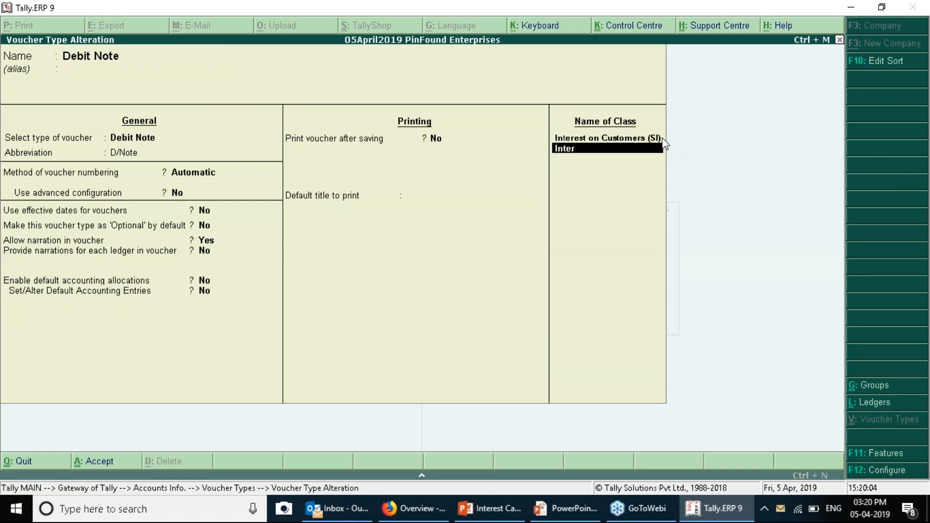
pyautogui.write('est on Bank Deposigts')
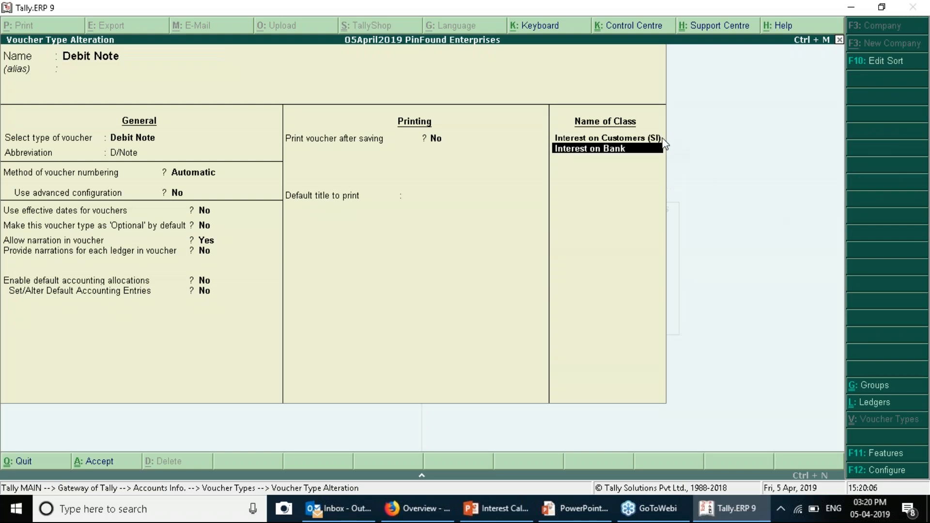
pyautogui.press('BackSpace')
pyautogui.press('BackSpace')
pyautogui.press('BackSpace')
pyautogui.write('ts (SI')
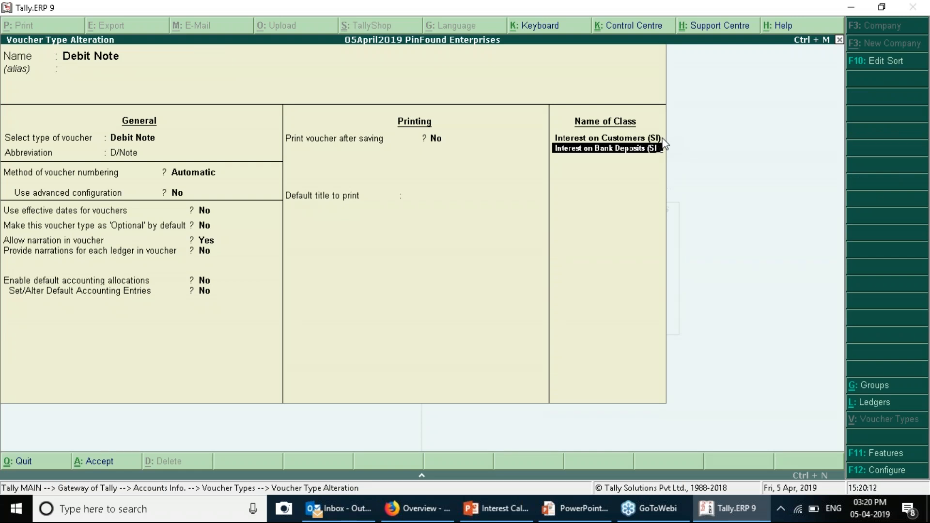
pyautogui.write(')')
pyautogui.press('Return')
# Enable the new class for interest accounting without compound interest, and save the Debit Note voucher type.
pyautogui.write('y')
pyautogui.press('Return')
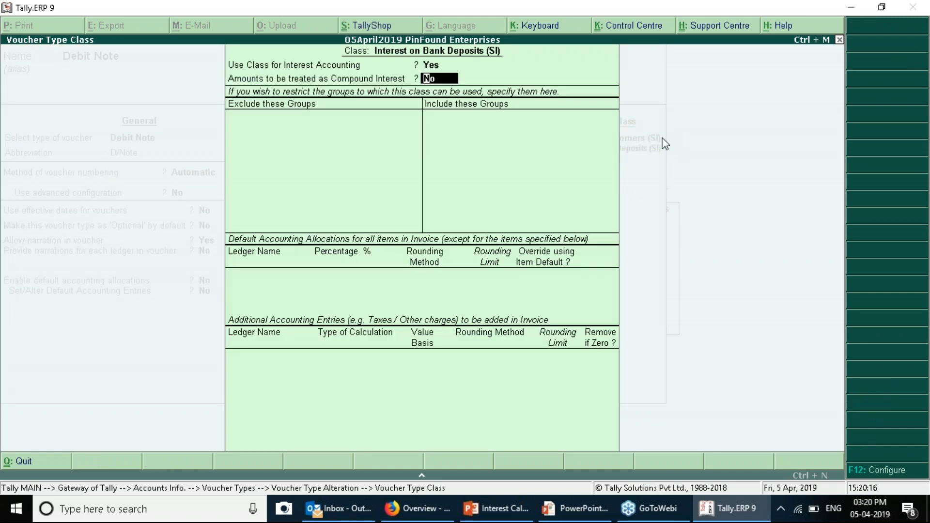
pyautogui.press('Return')
pyautogui.hotkey('ctrl', 'a')
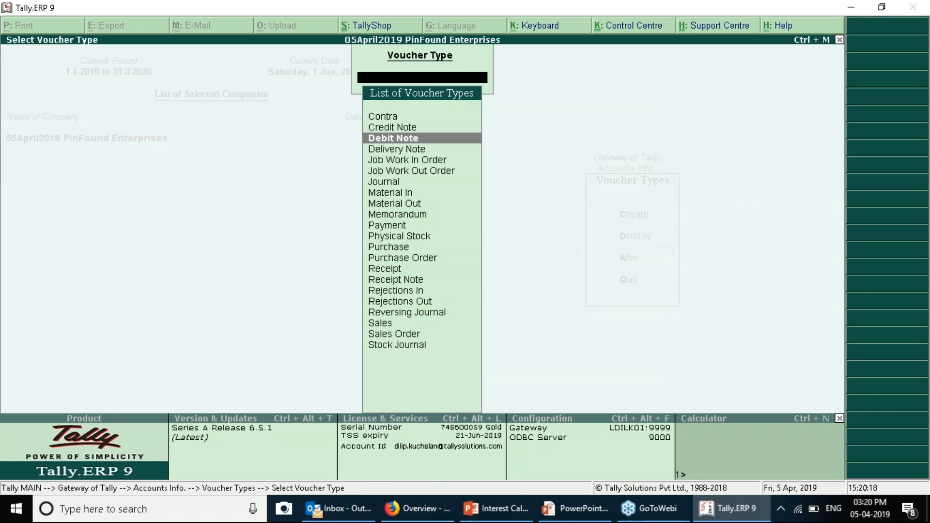
# Leave voucher type alteration for the main menu and open accounting voucher entry.
pyautogui.press('Escape')
pyautogui.press('Escape')
pyautogui.press('Escape')
pyautogui.press('Escape')
pyautogui.press('Down')
pyautogui.press('Down')
pyautogui.press('Down')
pyautogui.press('Up')
pyautogui.press('Return')
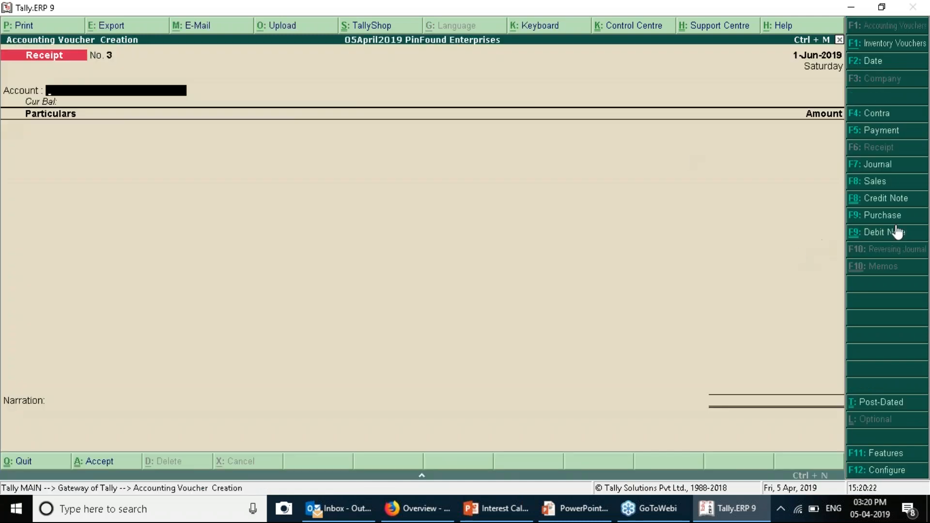
# Start a Debit Note voucher using the class Interest on Bank Deposits (SI).
pyautogui.hotkey('ctrl', 'F9')
pyautogui.press('Down')
pyautogui.press('Down')
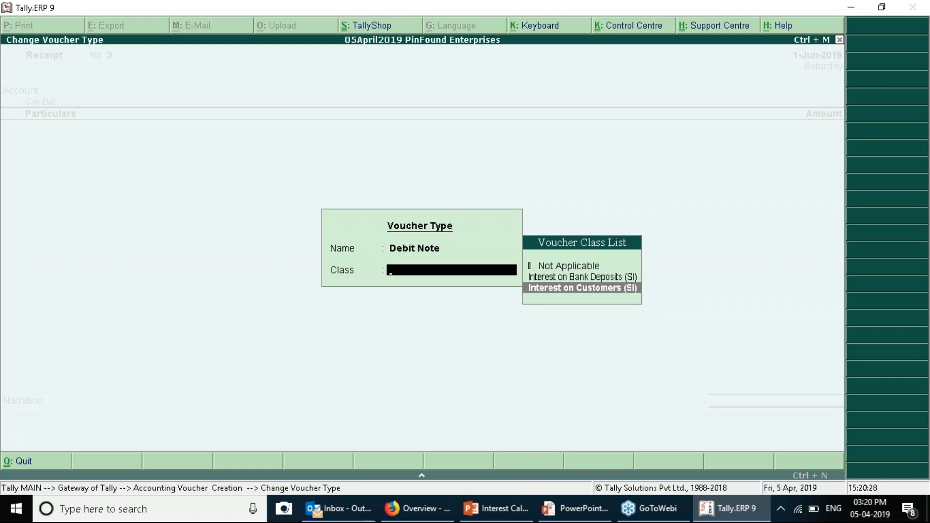
pyautogui.press('Up')
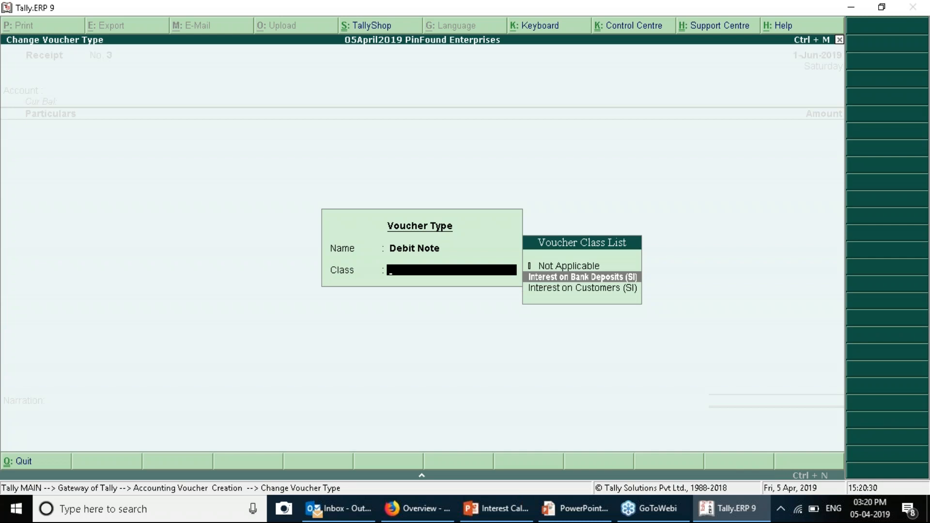
pyautogui.press('Down')
pyautogui.press('Up')
pyautogui.press('Down')
pyautogui.press('Up')
pyautogui.press('Return')
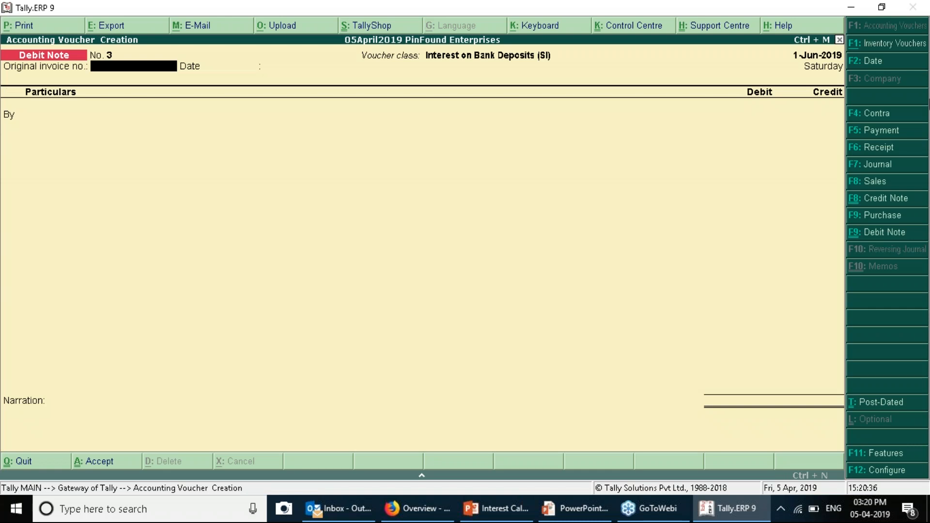
# Set the debit note's date to 31-12 and leave the original invoice number blank.
pyautogui.click(919, 66)
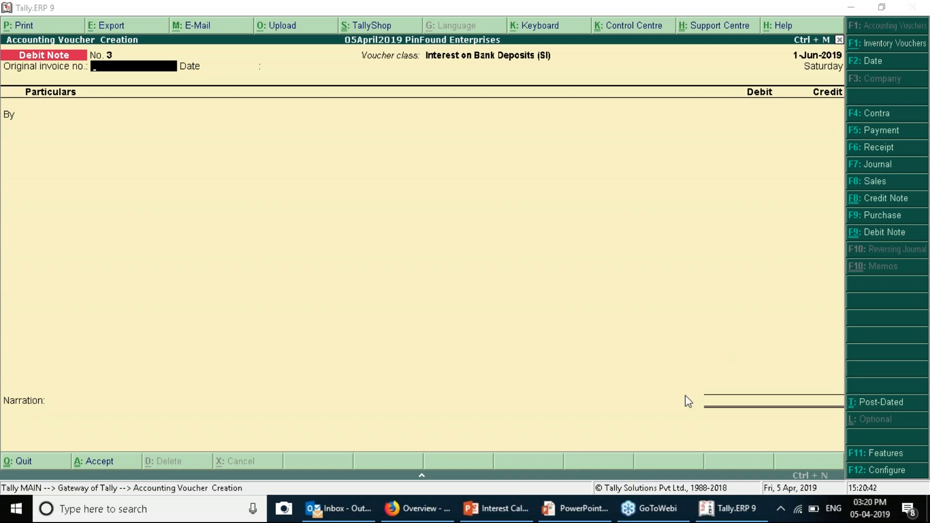
pyautogui.press('Return')
pyautogui.press('F2')
pyautogui.write('31-12')
pyautogui.press('Return')
pyautogui.press('Return')
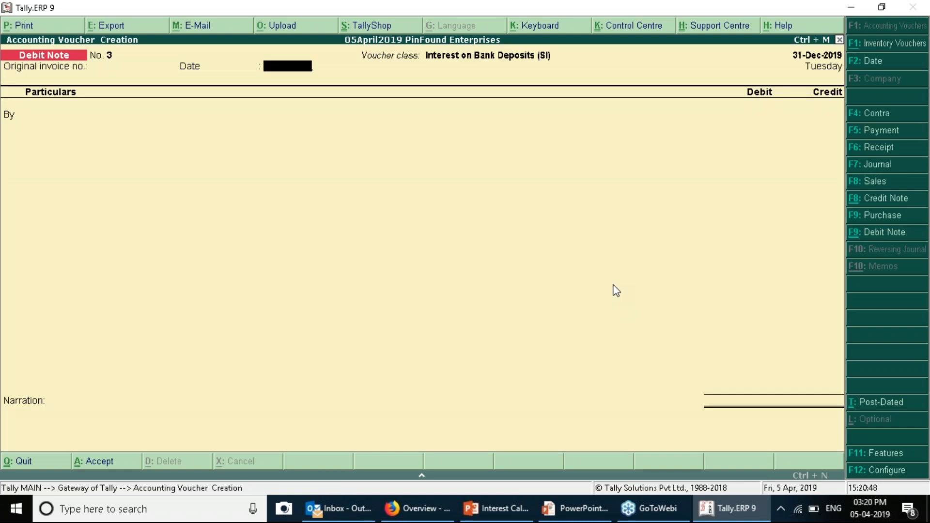
# Debit IDFC Bank with its calculated interest and accept the default buyer's details.
pyautogui.press('Return')
pyautogui.press('Down')
pyautogui.press('Up')
pyautogui.press('Return')
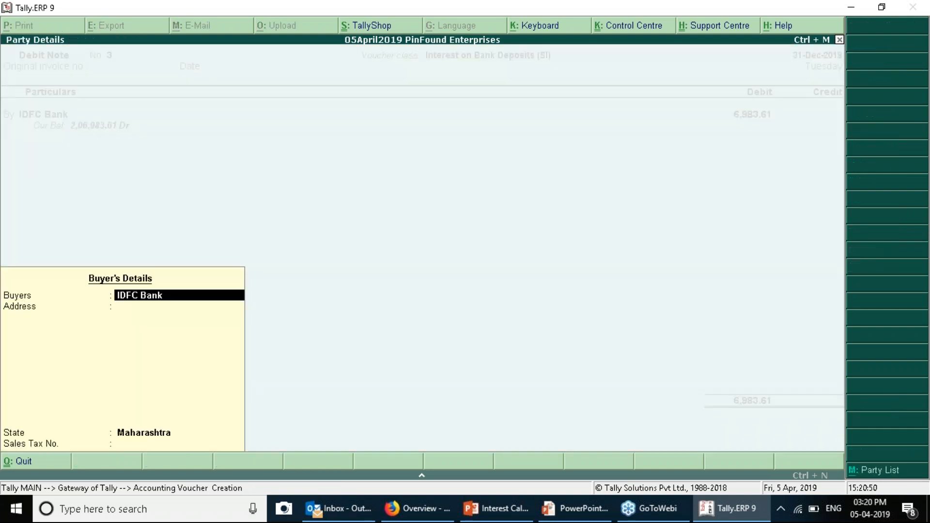
pyautogui.press('Return')
pyautogui.press('Return')
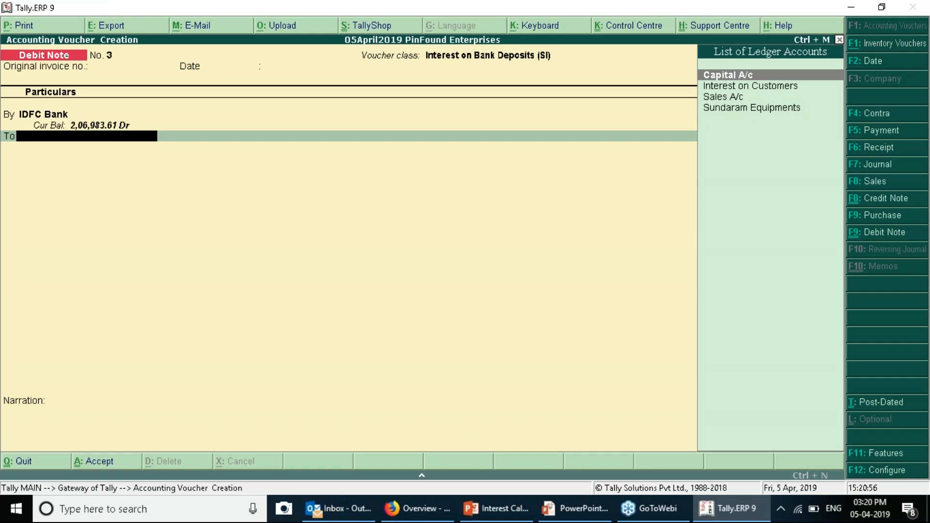
# Create a new ledger named Interest on Bank Deposits from the debit note's credit line.
pyautogui.hotkey('alt', 'c')
pyautogui.write('Interst o')
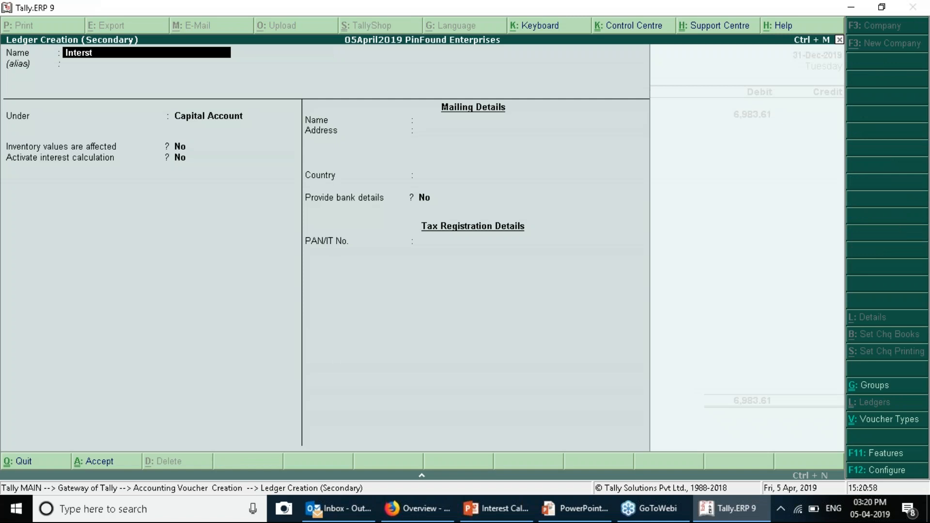
pyautogui.press('BackSpace')
pyautogui.press('BackSpace')
pyautogui.press('BackSpace')
pyautogui.press('BackSpace')
pyautogui.write('est on Bank Depost')
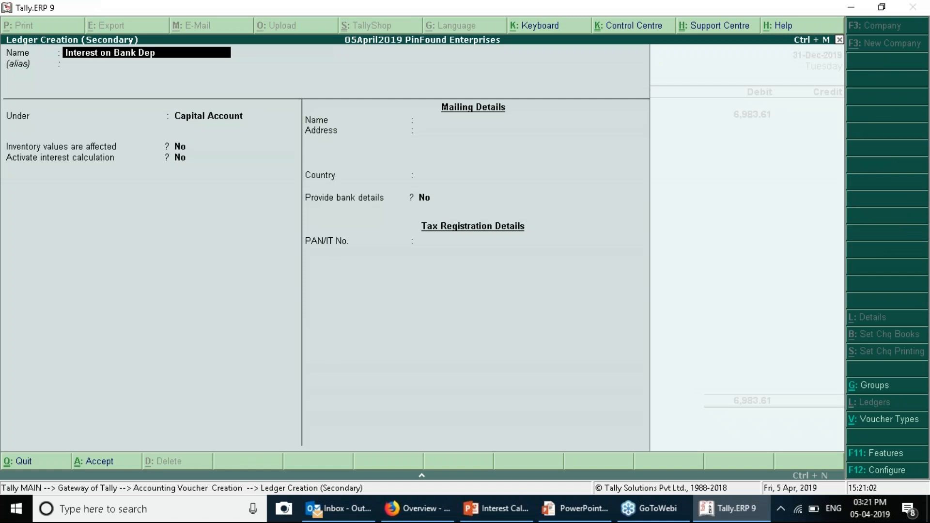
pyautogui.press('BackSpace')
pyautogui.press('BackSpace')
pyautogui.press('BackSpace')
pyautogui.write('its')
pyautogui.press('Return')
pyautogui.press('Return')
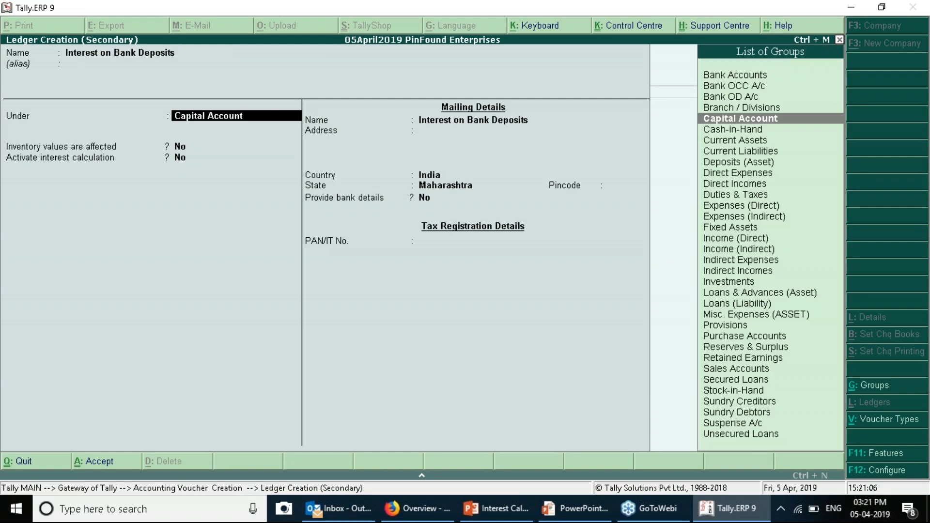
# Place the Interest on Bank Deposits ledger under Indirect Incomes and save it.
pyautogui.write('In')
pyautogui.press('Down')
pyautogui.press('Down')
pyautogui.press('Down')
pyautogui.press('Return')
pyautogui.hotkey('ctrl', 'a')
# Accept the credit to Interest on Bank Deposits, save the debit note without narration, and leave voucher entry.
pyautogui.press('Return')
pyautogui.press('Return')
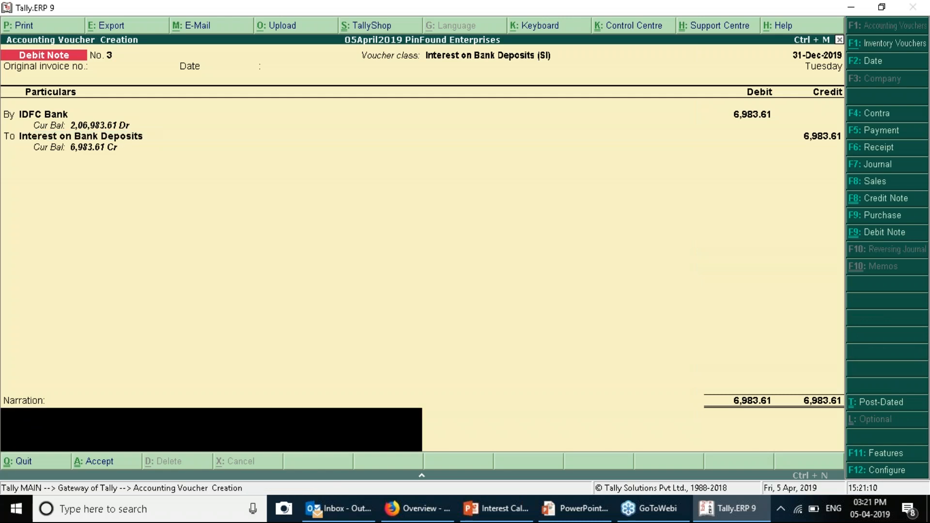
pyautogui.press('Return')
pyautogui.press('Return')
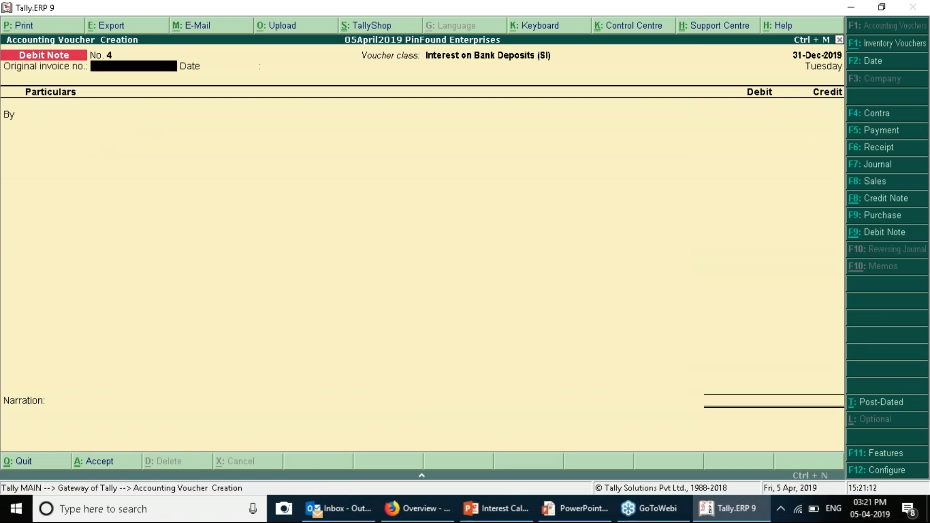
pyautogui.press('Escape')
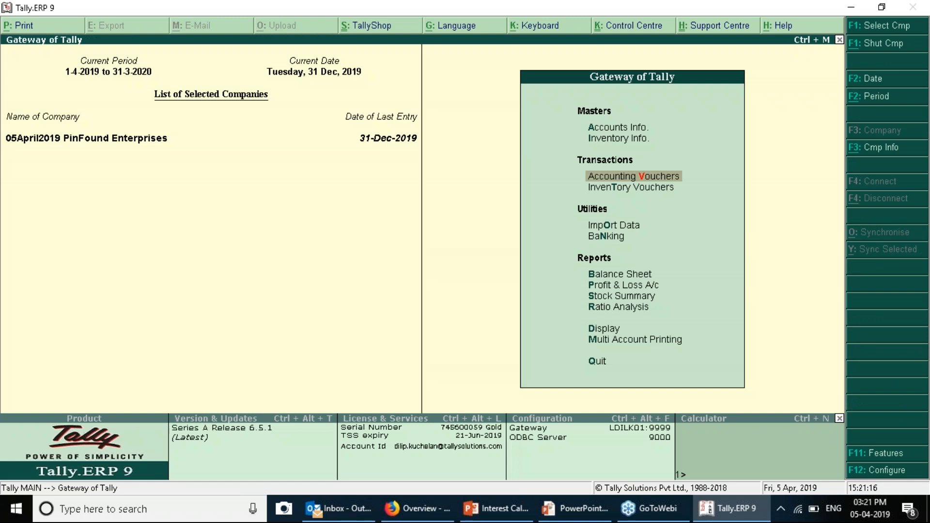
# Examine the interest ledgers under Indirect Incomes in the detailed Profit & Loss A/c.
pyautogui.press('p')
pyautogui.hotkey('alt', 'F1')
pyautogui.press('Down')
pyautogui.press('Down')
pyautogui.press('Down')
pyautogui.press('Down')
pyautogui.press('Down')
pyautogui.press('Up')
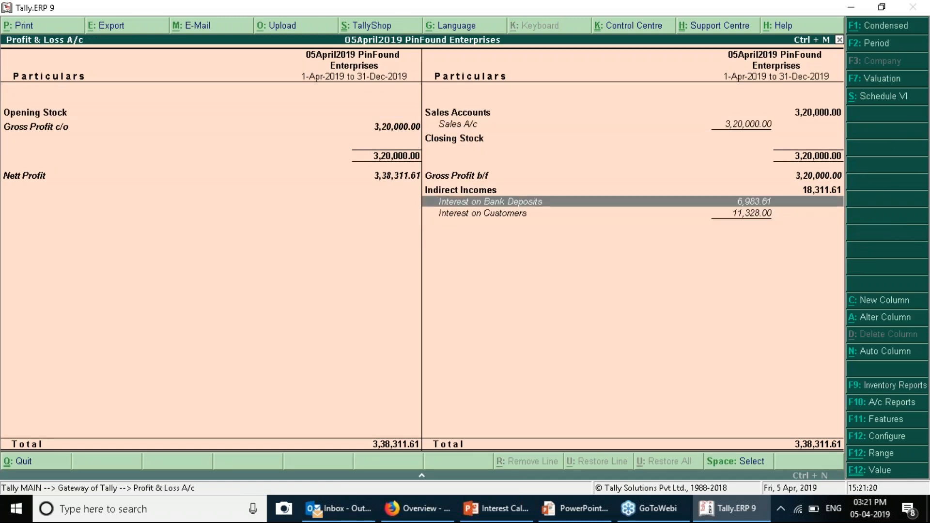
pyautogui.press('Down')
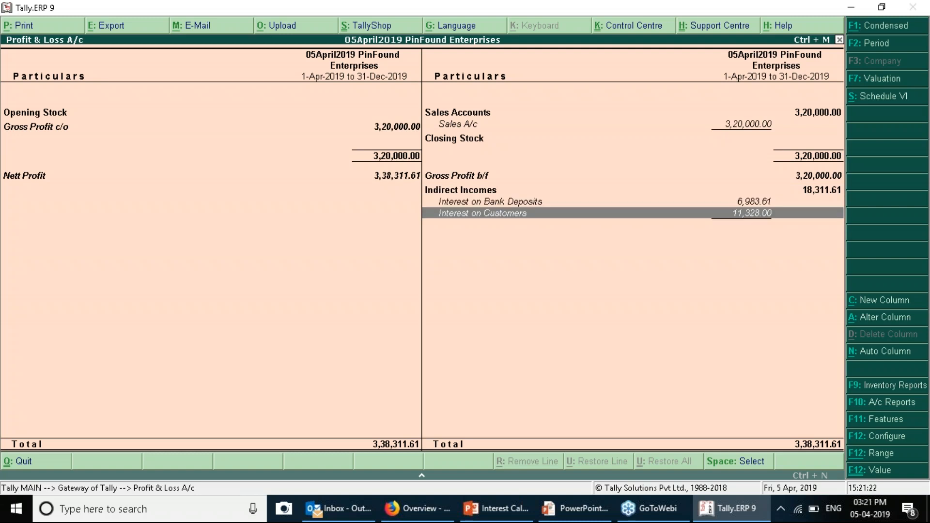
# Consult the Payment Voucher slide on the employee advance, and choose IDFC Bank as the payment's account in Tally.ERP 9.
pyautogui.hotkey('alt', 'Tab')
pyautogui.press('Right')
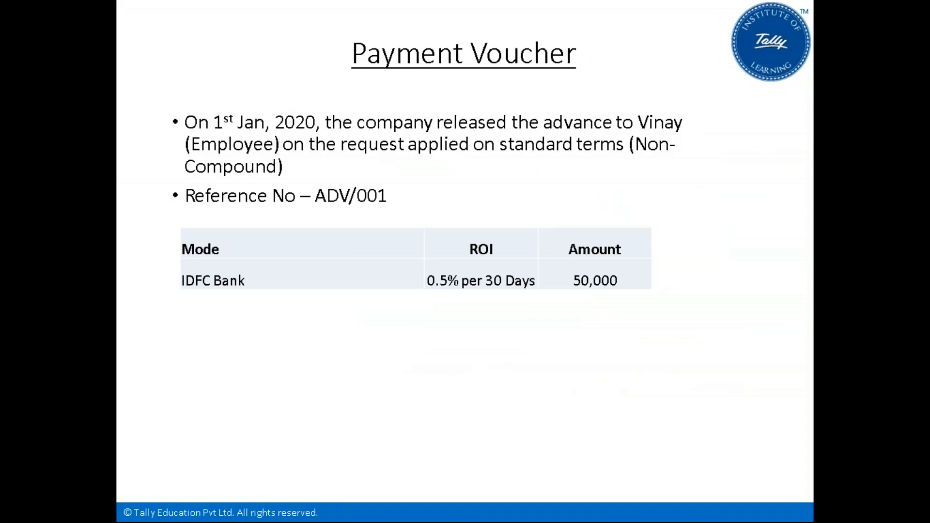
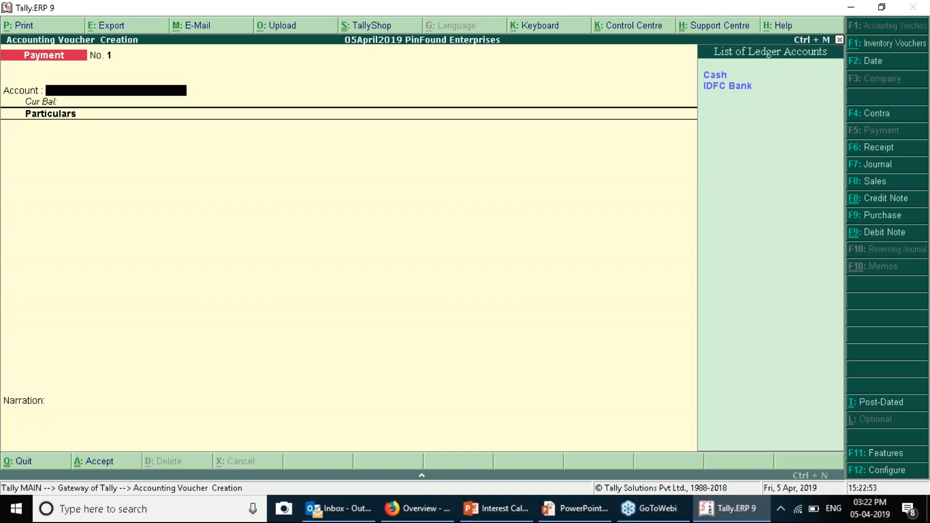
pyautogui.press('Down')
pyautogui.press('Return')
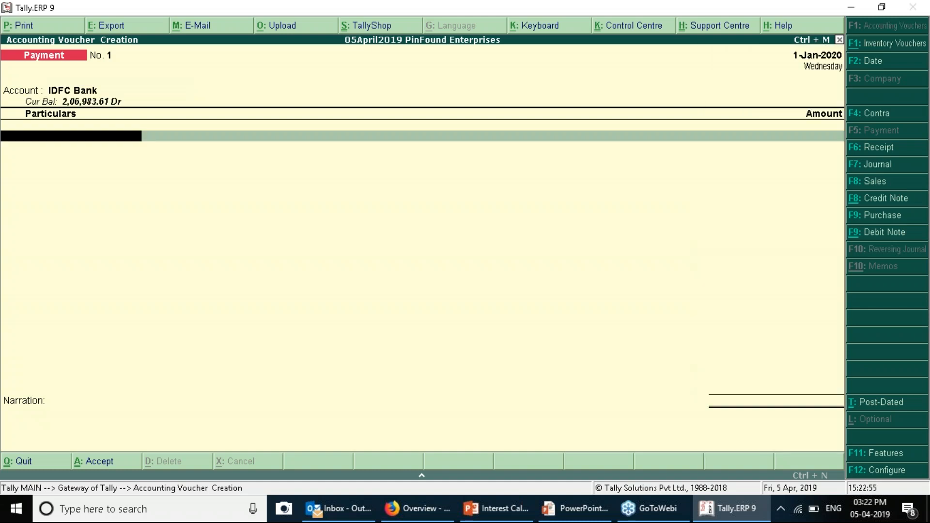
# Start a new ledger from the payment voucher and name it after the employee given on the slide.
pyautogui.hotkey('alt', 'c')
pyautogui.hotkey('alt', 'Tab')
pyautogui.hotkey('alt', 'Tab')
pyautogui.write('Anay')
pyautogui.hotkey('alt', 'Tab')
pyautogui.press('Right')
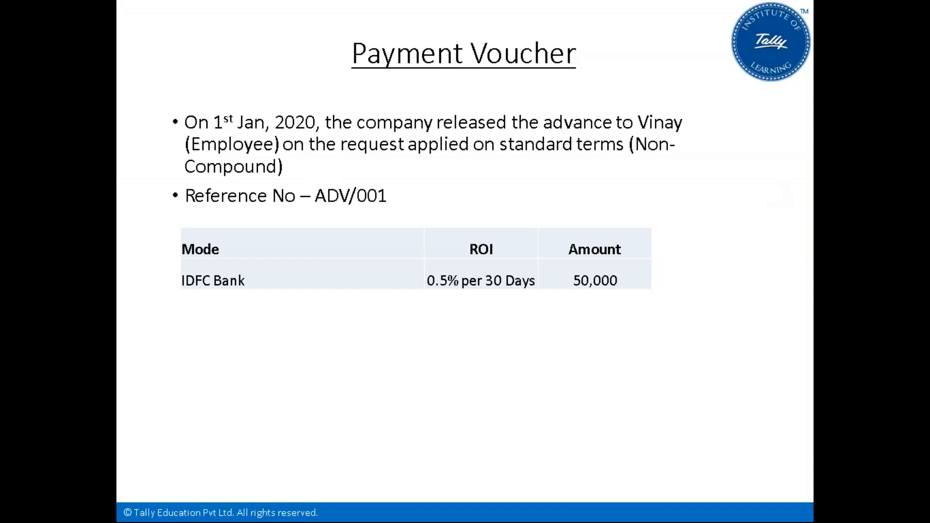
pyautogui.press('Right')
pyautogui.press('Left')
pyautogui.hotkey('alt', 'Tab')
pyautogui.press('BackSpace')
pyautogui.press('BackSpace')
pyautogui.press('BackSpace')
pyautogui.press('BackSpace')
pyautogui.write('Vinay')
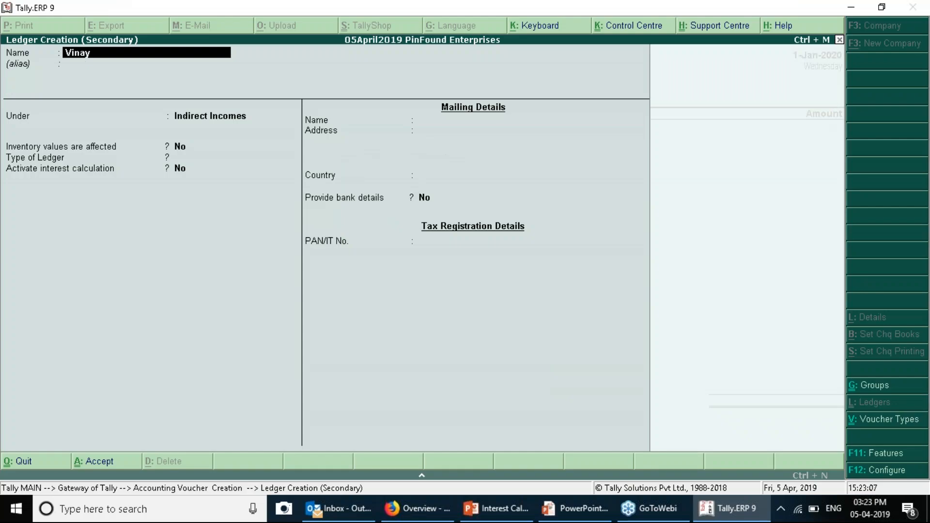
# Recheck the advance's interest terms on the slide and append (Employee-SI) to the ledger name.
pyautogui.hotkey('alt', 'Tab')
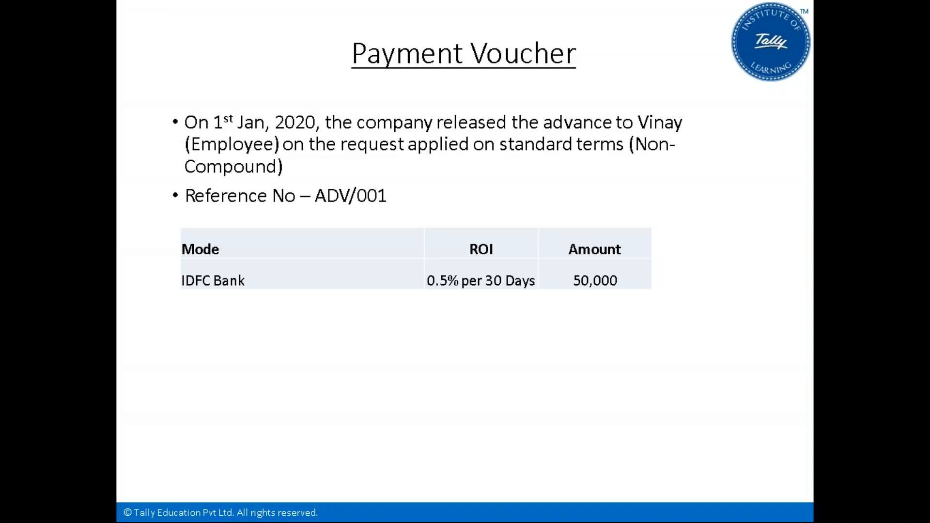
pyautogui.hotkey('alt', 'Tab')
pyautogui.write('(S')
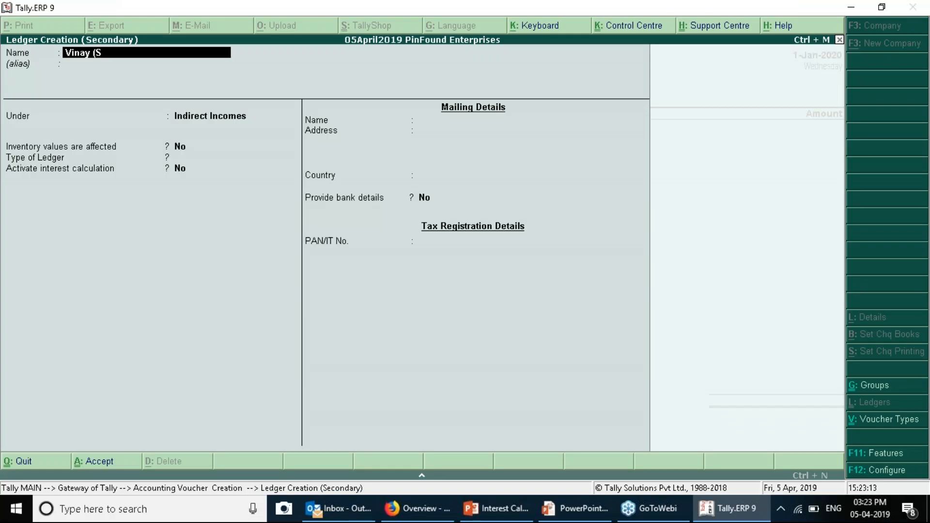
pyautogui.write('l')
pyautogui.press('BackSpace')
pyautogui.press('BackSpace')
pyautogui.write('Employee-Sl)')
pyautogui.press('Return')
# Try Sundry Debtors and Loans & Advances (Asset) as the employee ledger's group.
pyautogui.write('sun')
pyautogui.press('Down')
pyautogui.press('Return')
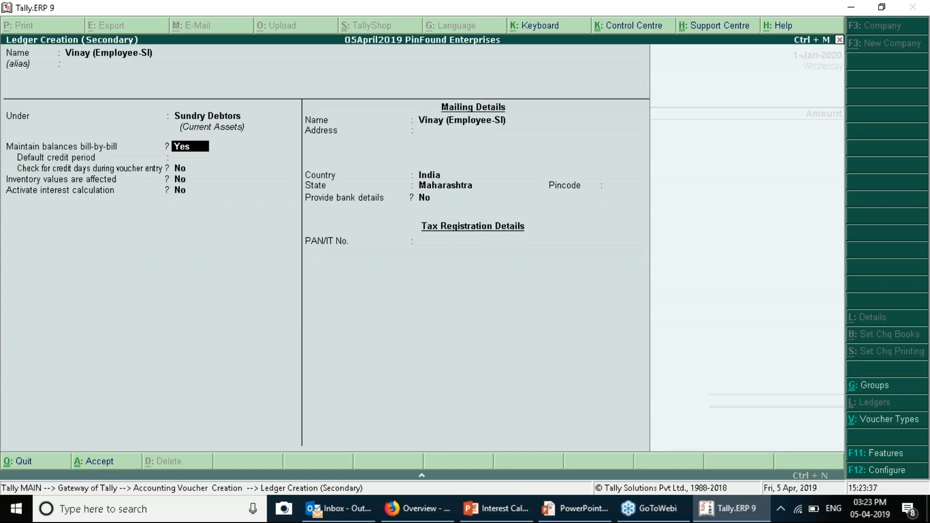
pyautogui.press('Up')
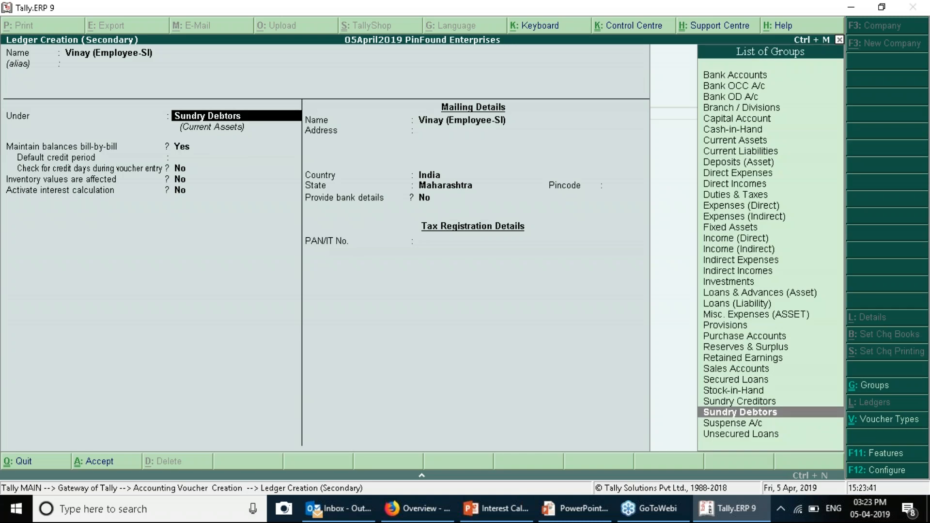
pyautogui.write('L')
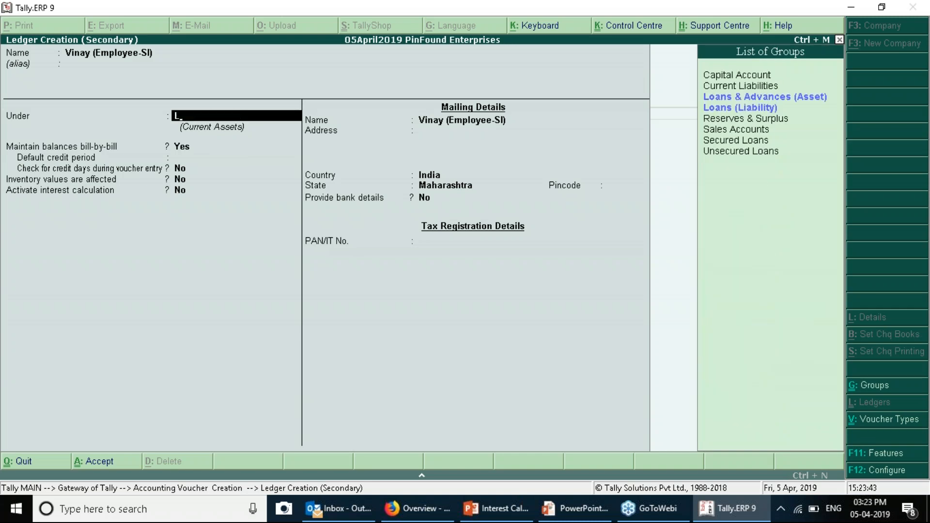
pyautogui.press('Return')
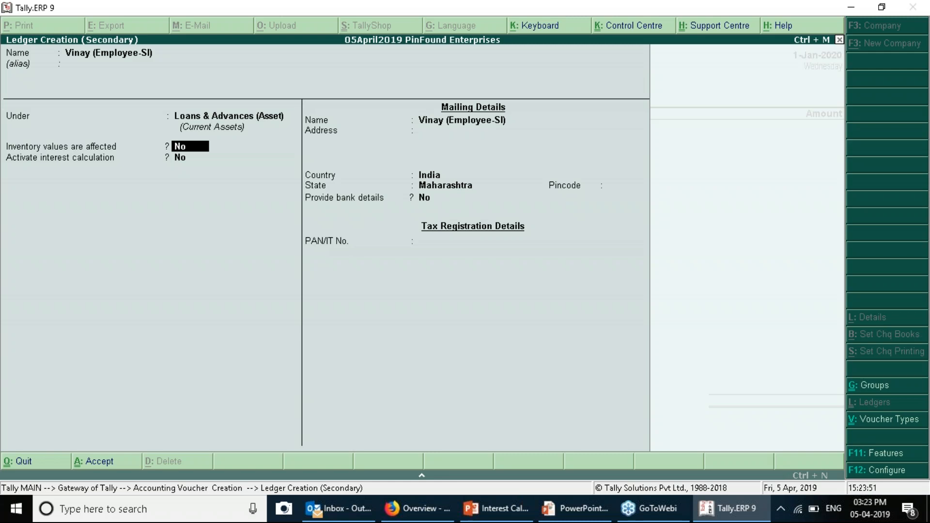
# Place the employee ledger under Sundry Debtors, keep its bill-by-bill defaults, and activate interest calculation.
pyautogui.press('BackSpace')
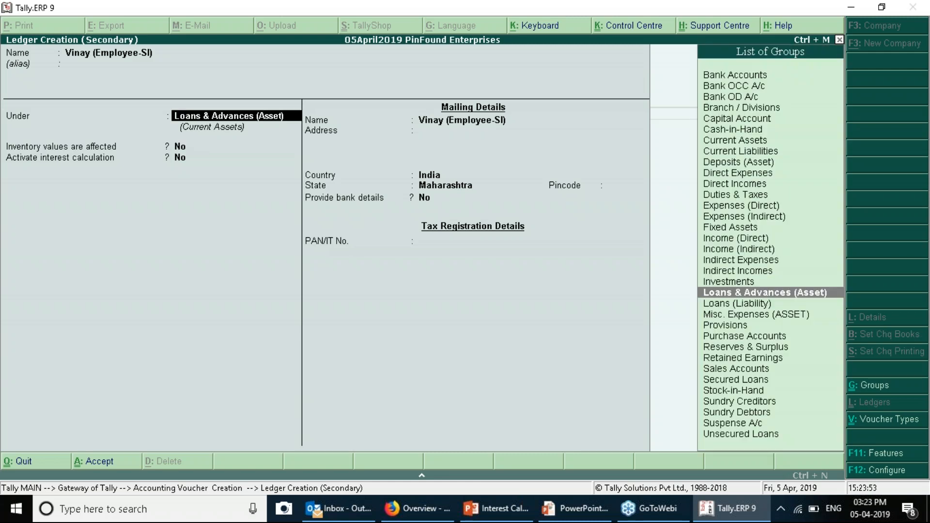
pyautogui.write('Su')
pyautogui.press('Down')
pyautogui.press('Down')
pyautogui.press('Return')
pyautogui.press('Return')
pyautogui.press('Return')
pyautogui.press('Return')
pyautogui.press('Return')
pyautogui.write('y')
pyautogui.press('Return')
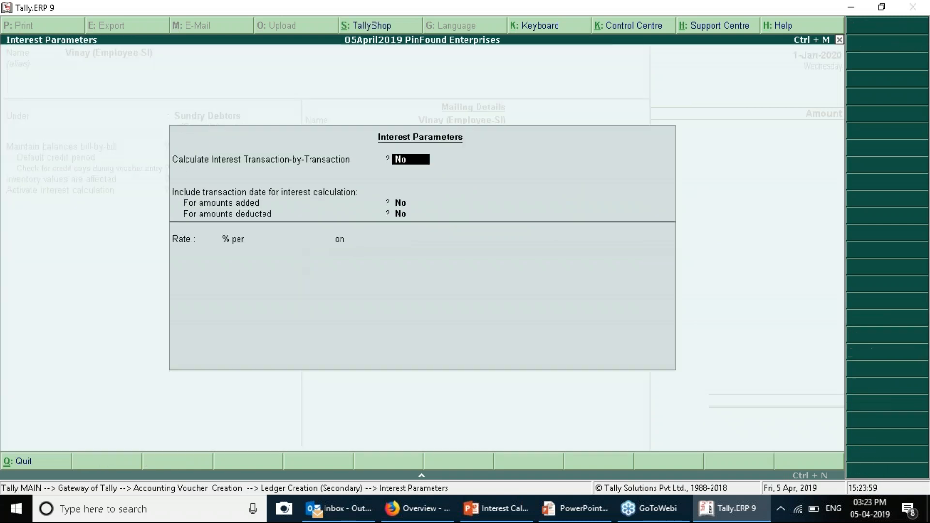
# Enable transaction-by-transaction interest for the first employee ledger, keep the remaining options at No, and recheck the advance terms on the slide.
pyautogui.write('y')
pyautogui.press('Return')
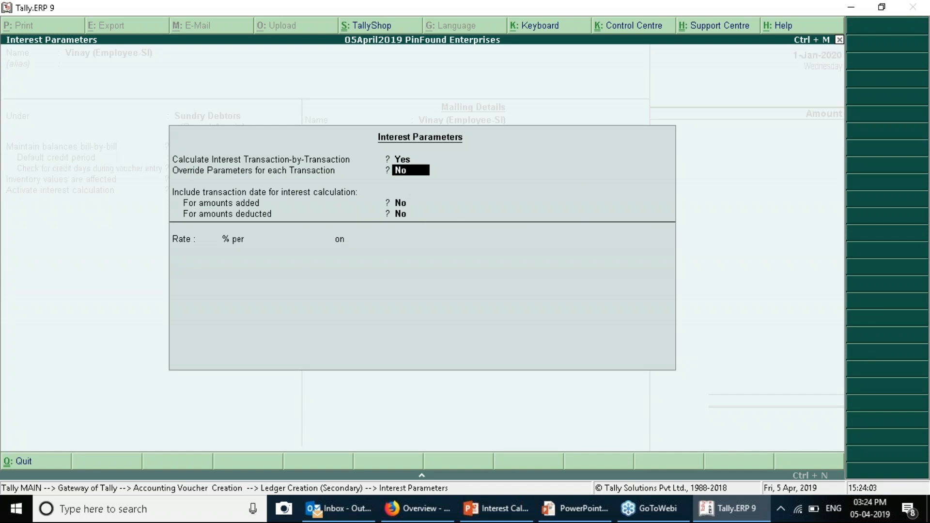
pyautogui.press('Return')
pyautogui.press('Return')
pyautogui.press('Return')
pyautogui.hotkey('alt', 'Tab')
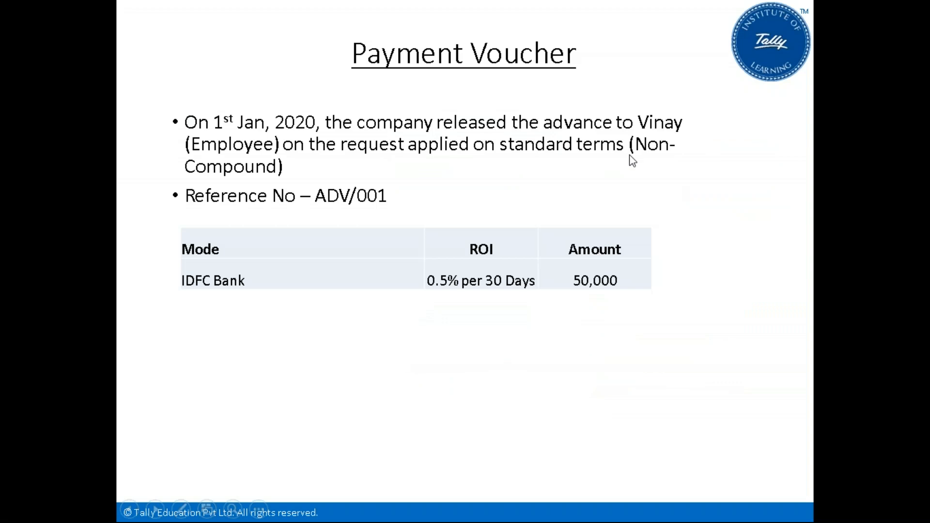
pyautogui.hotkey('alt', 'Tab')
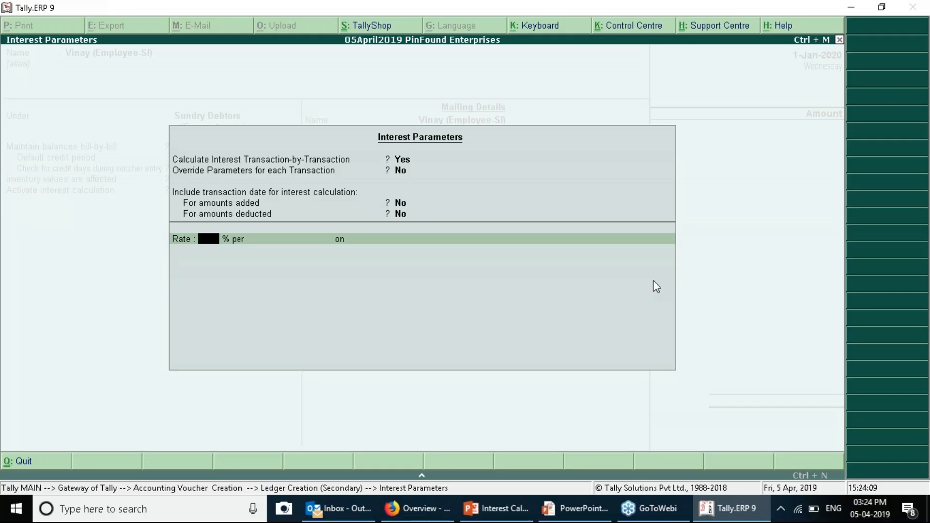
# Set the interest rate to 0.5% per 30-Day Month on All Balances, calculated from Eff. Date of Transaction, and save the employee ledger.
pyautogui.write('0.5')
pyautogui.press('Return')
pyautogui.hotkey('alt', 'Tab')
pyautogui.hotkey('alt', 'Tab')
pyautogui.press('Return')
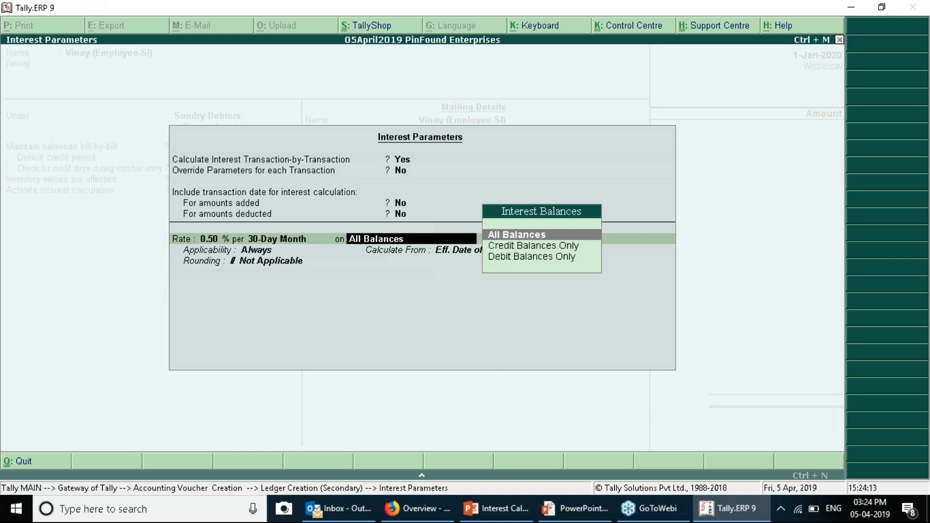
pyautogui.press('Return')
pyautogui.press('Return')
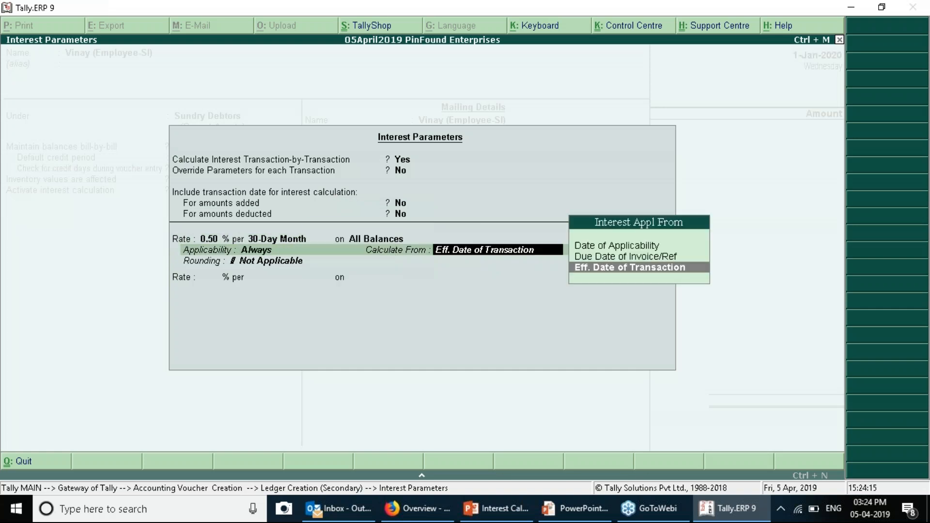
pyautogui.press('Return')
pyautogui.press('Return')
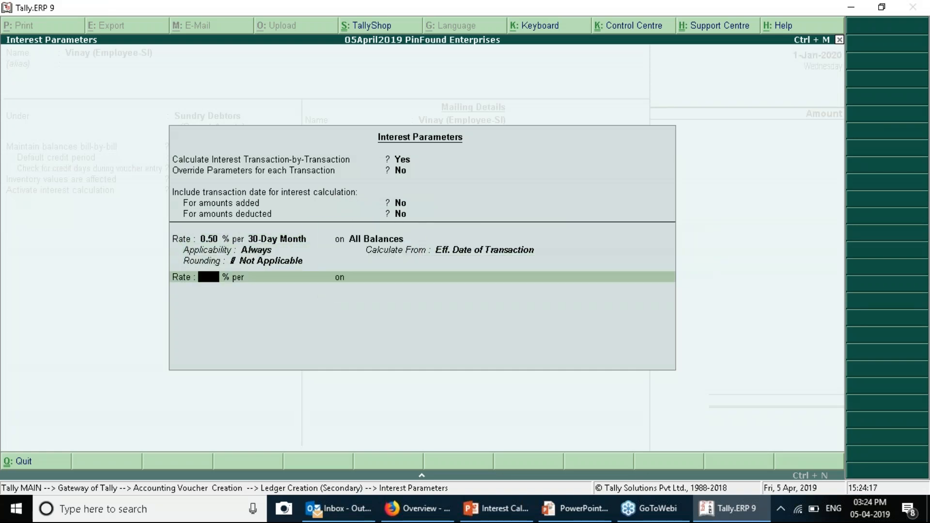
pyautogui.press('Return')
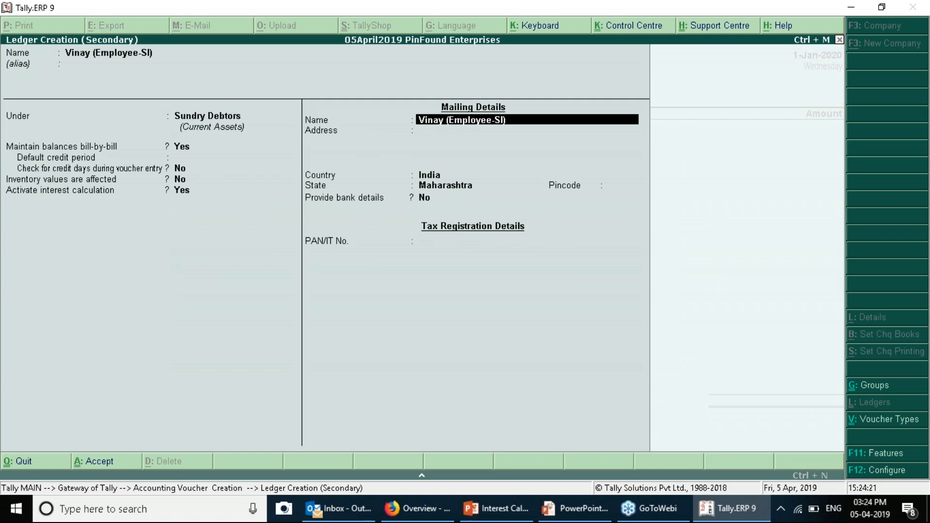
pyautogui.hotkey('ctrl', 'a')
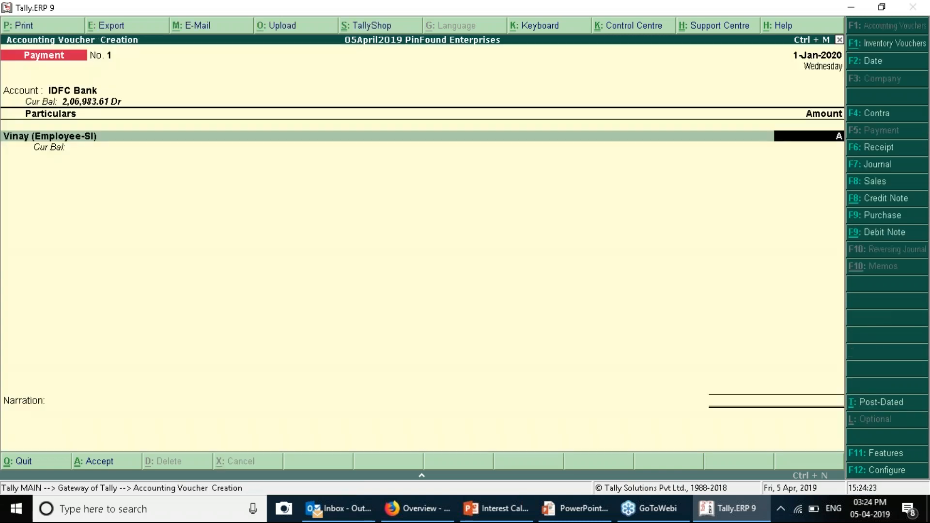
# Enter a 50,000 advance for the (Employee-SI) ledger and allocate it to New Ref ADV/001.
pyautogui.write('50000')
pyautogui.press('Return')
pyautogui.press('Up')
pyautogui.press('Return')
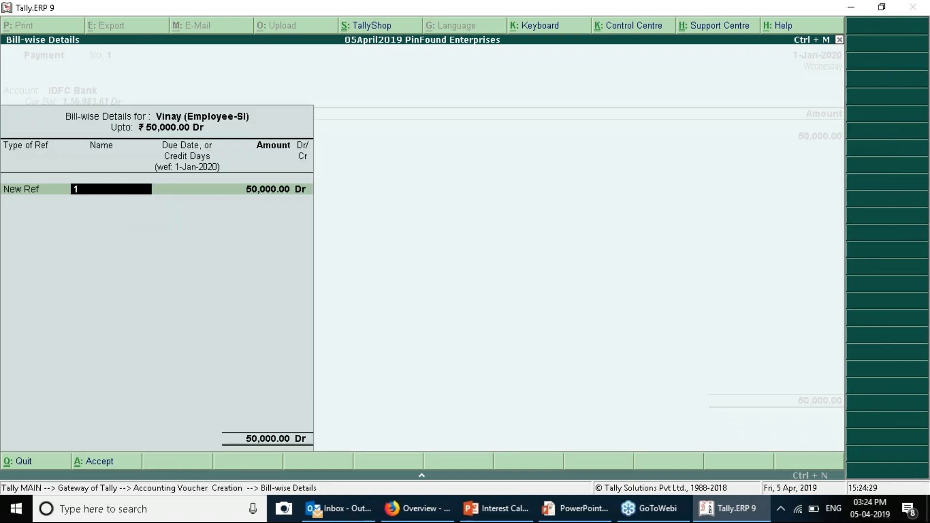
pyautogui.write('ADV/001')
pyautogui.press('Return')
pyautogui.press('Return')
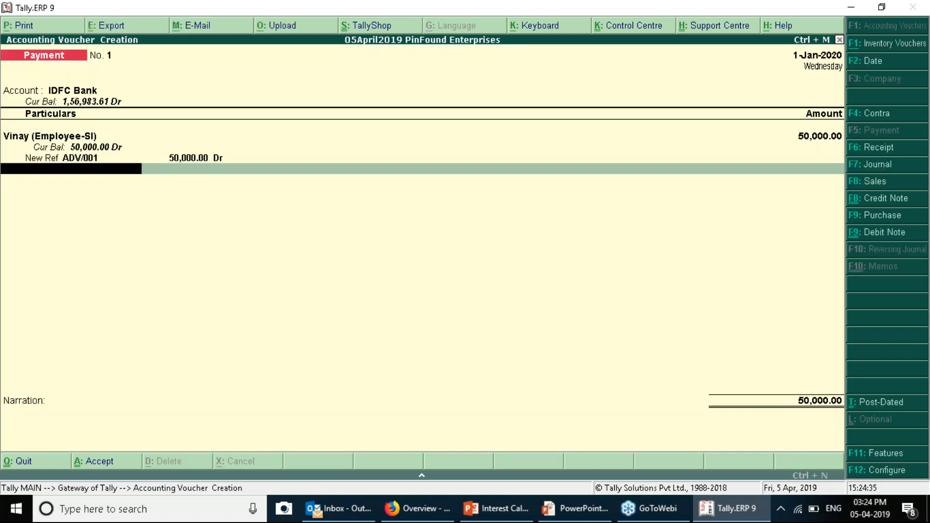
# Create a second employee's ledger with the suffix (Employee-CI) under Sundry Debtors and activate interest calculation.
pyautogui.hotkey('alt', 'c')
pyautogui.write('Anay')
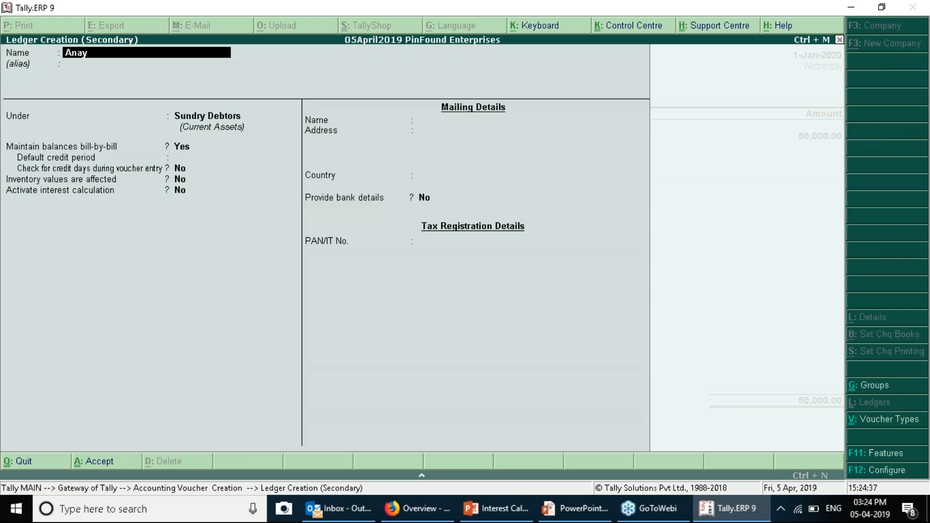
pyautogui.write(' (Employee-Cl')
pyautogui.press('Return')
pyautogui.press('Return')
pyautogui.press('Return')
pyautogui.press('Return')
pyautogui.press('Return')
pyautogui.press('Return')
pyautogui.press('Return')
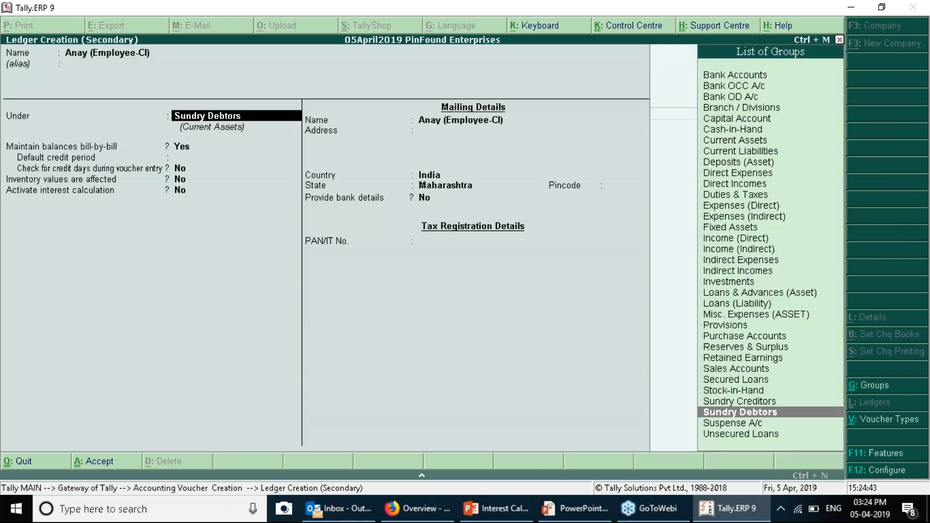
pyautogui.write('y')
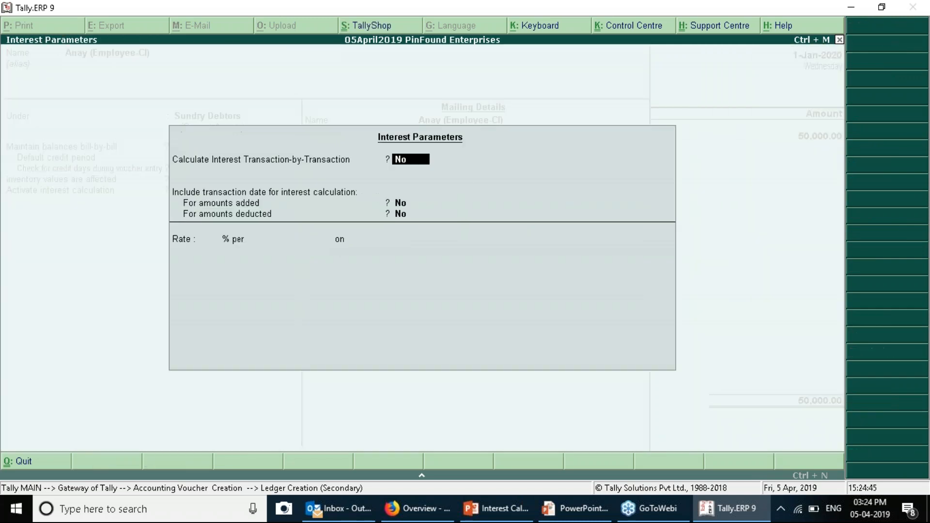
# Enable transaction-by-transaction interest for the (Employee-CI) ledger without overriding parameters or including transaction dates.
pyautogui.write('y')
pyautogui.press('Return')
pyautogui.press('Return')
pyautogui.press('Return')
pyautogui.press('Return')
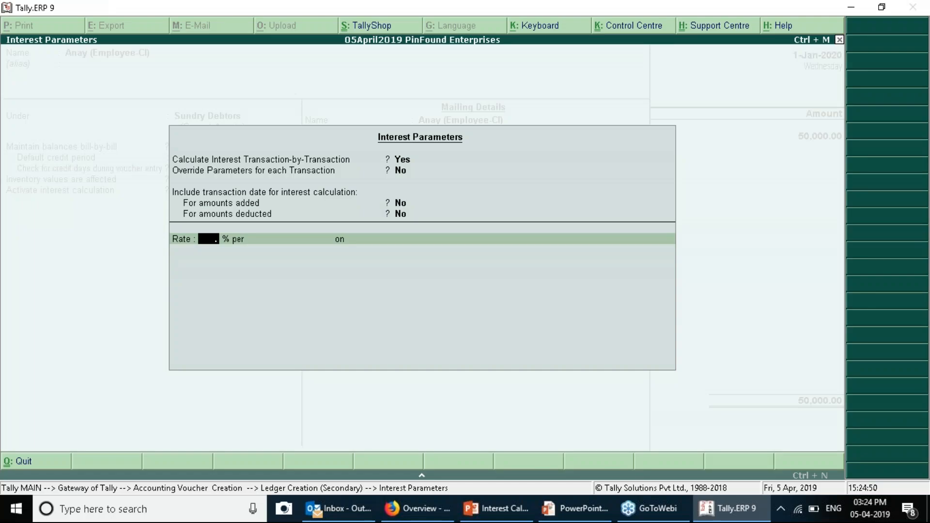
# Set the (Employee-CI) ledger's rate to 0.5% per 30-Day Month with the default balance, applicability and rounding options, and save it.
pyautogui.write('0.5')
pyautogui.press('Return')
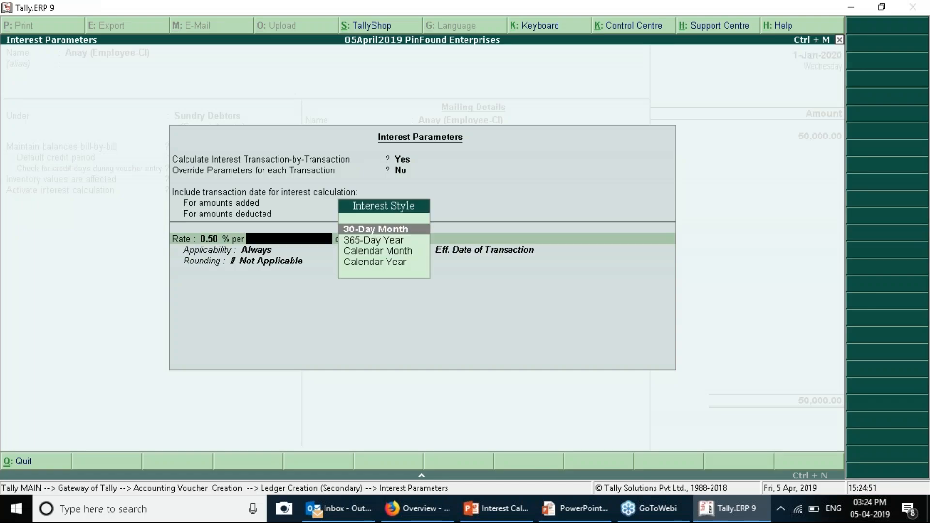
pyautogui.press('Return')
pyautogui.press('Return')
pyautogui.press('Return')
pyautogui.press('Return')
pyautogui.press('Return')
pyautogui.press('Return')
pyautogui.press('Return')
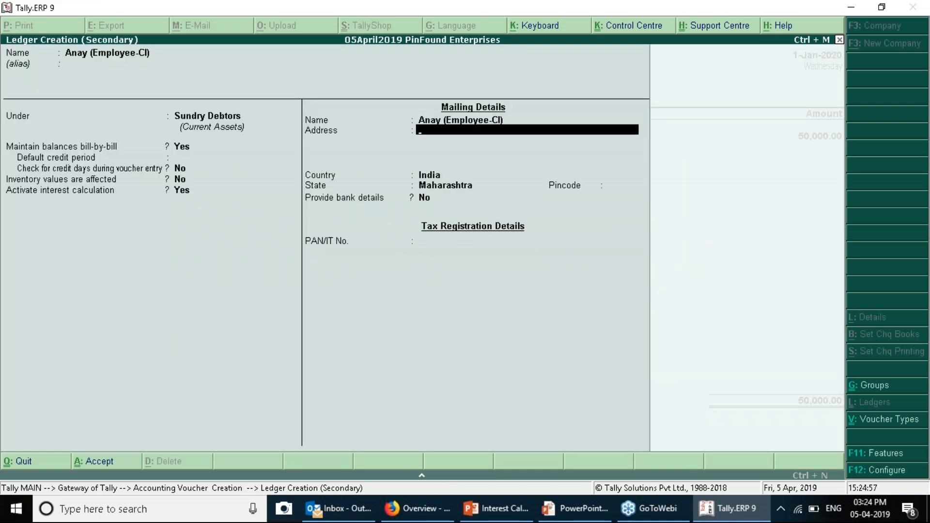
pyautogui.hotkey('ctrl', 'a')
# Enter a 50,000 advance for the (Employee-CI) ledger and allocate it to New Ref ADV/002.
pyautogui.write('50000')
pyautogui.press('Return')
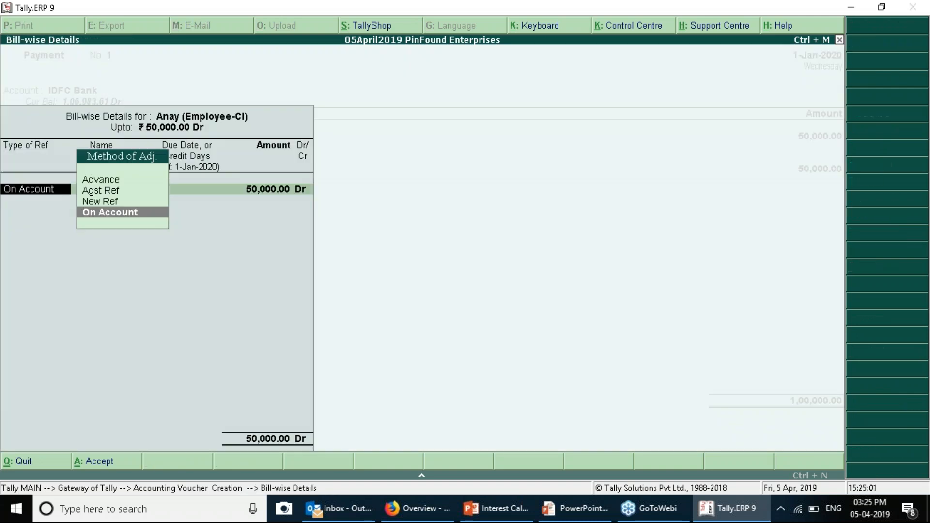
pyautogui.press('Up')
pyautogui.press('Return')
pyautogui.write('ADV')
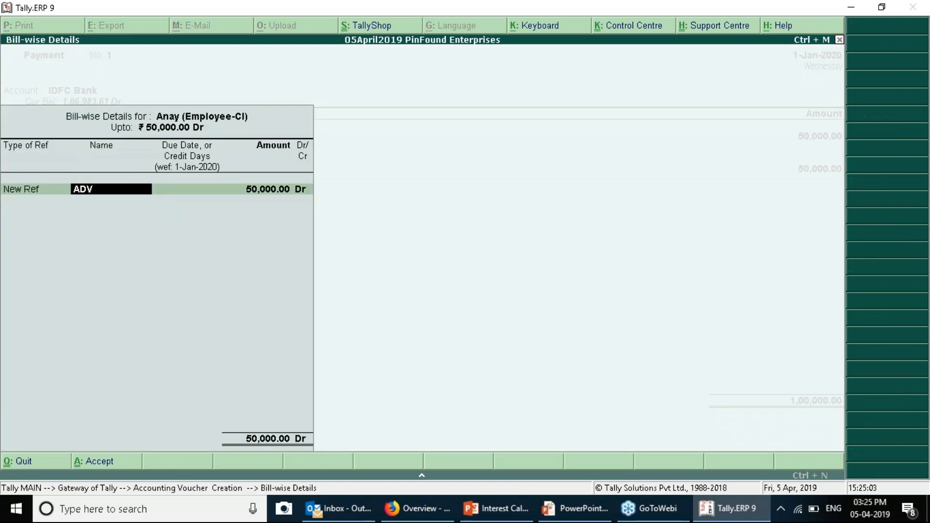
pyautogui.write('/002')
pyautogui.press('Return')
pyautogui.press('Return')
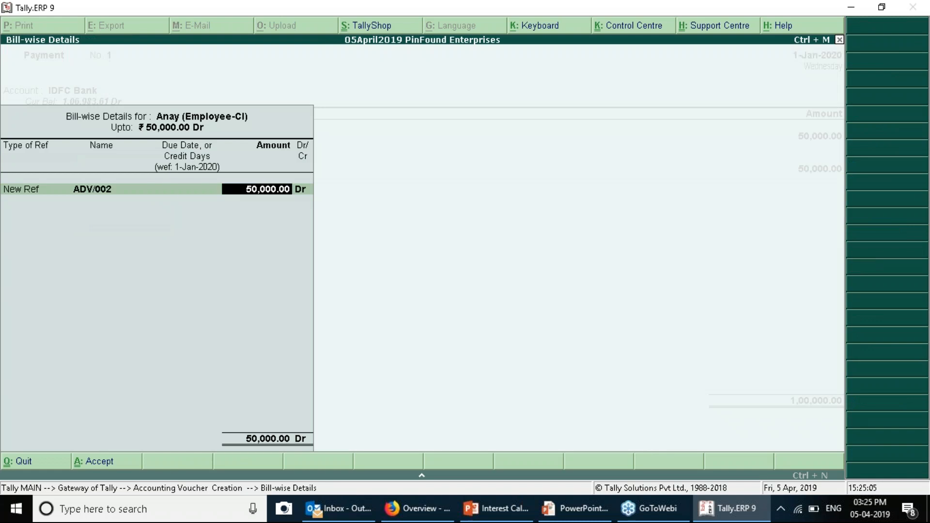
pyautogui.press('Return')
pyautogui.press('Return')
# Leave the narration blank and save the IDFC Bank payment voucher for both employee advances.
pyautogui.press('Return')
pyautogui.press('Return')
pyautogui.press('Return')
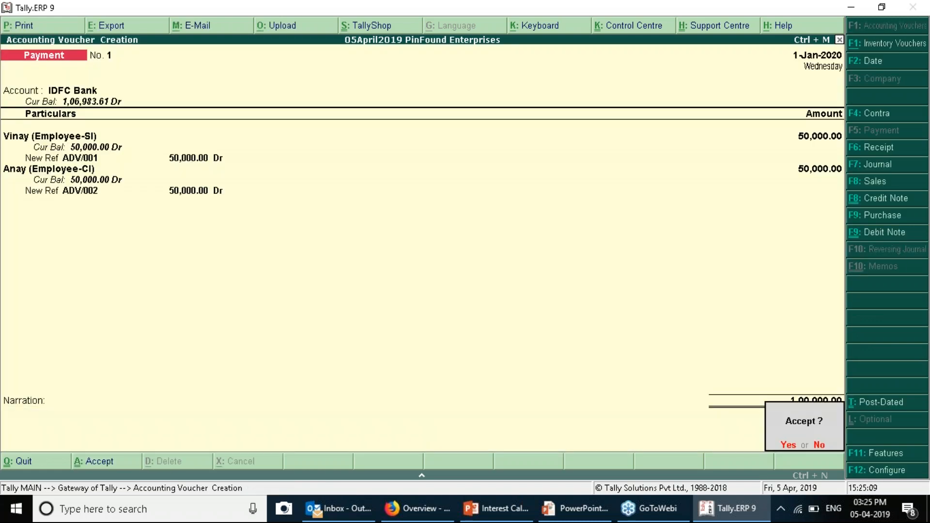
pyautogui.press('Return')
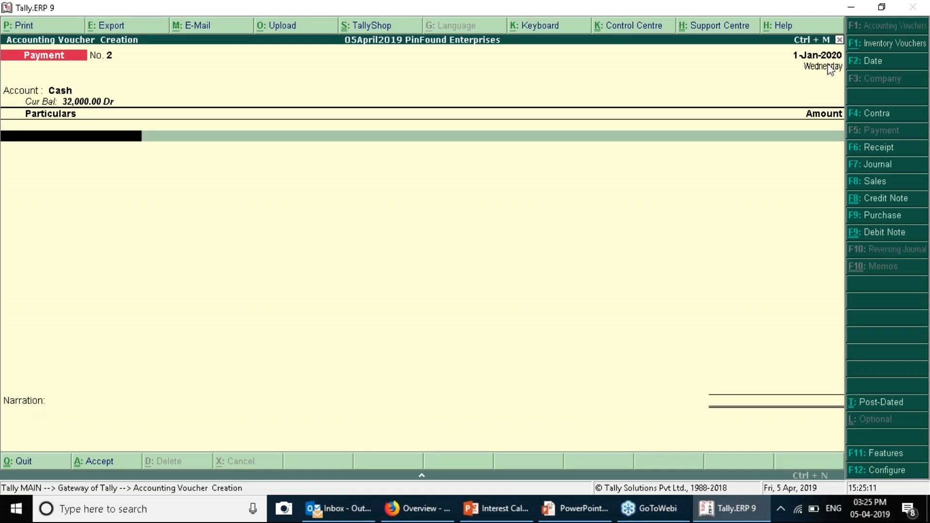
# Leave voucher entry and open the Interest Receivable report from the interest calculation statements.
pyautogui.press('Escape')
pyautogui.press('Return')
pyautogui.press('Escape')
pyautogui.press('Escape')
pyautogui.press('d')
pyautogui.press('s')
pyautogui.press('Down')
pyautogui.press('Down')
pyautogui.press('i')
pyautogui.press('r')
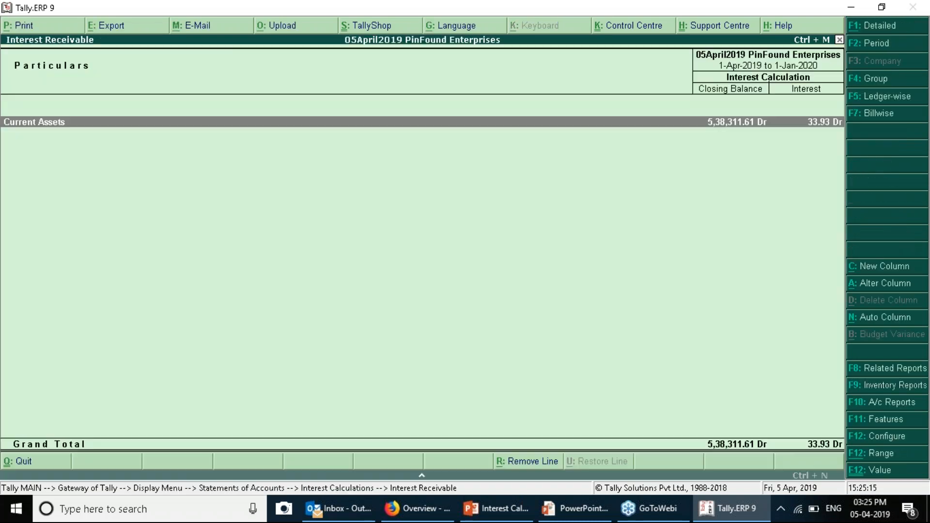
# Set the Interest Receivable report period from 1-Jan-2020 to 31-Mar-2020.
pyautogui.press('F2')
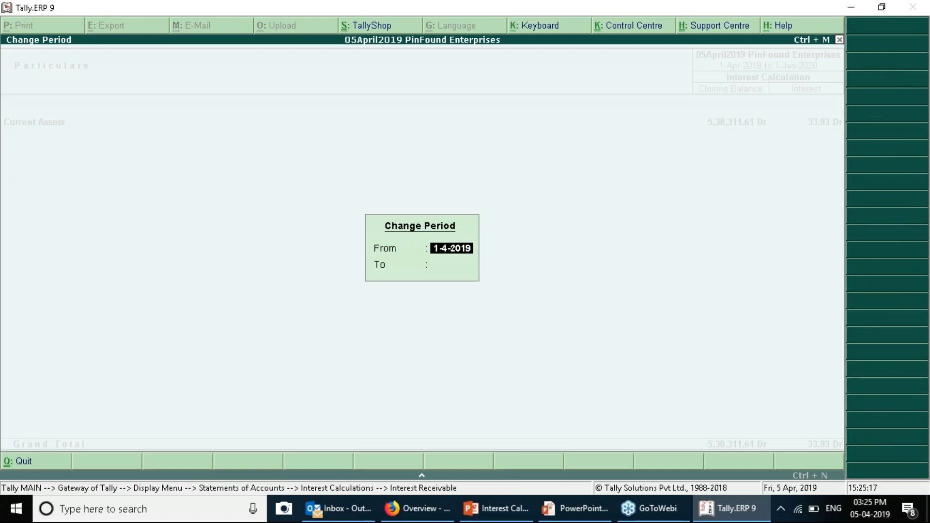
pyautogui.write('11')
pyautogui.press('Return')
pyautogui.write('31 3')
pyautogui.press('Return')
# Drill into Sundry Debtors, compare the interest on the two employee advances, and return to the Gateway of Tally.
pyautogui.press('Return')
pyautogui.press('Return')
pyautogui.press('Down')
pyautogui.press('Up')
pyautogui.press('Down')
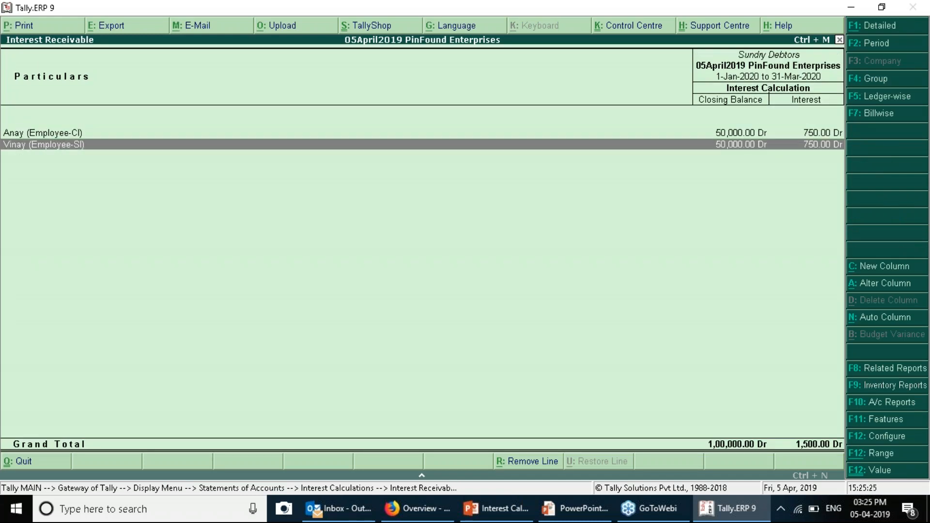
pyautogui.press('Up')
pyautogui.press('Down')
pyautogui.press('Up')
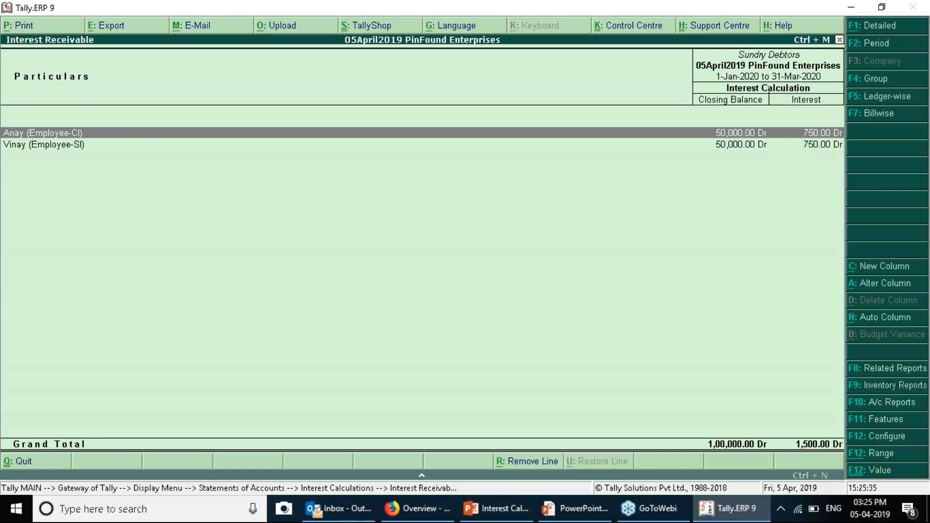
pyautogui.press('Down')
pyautogui.press('Up')
pyautogui.press('Down')
pyautogui.press('Up')
pyautogui.press('Down')
pyautogui.press('Up')
pyautogui.press('Down')
pyautogui.press('Up')
pyautogui.press('Down')
pyautogui.press('Up')
pyautogui.press('Down')
pyautogui.press('Up')
pyautogui.press('Escape')
pyautogui.press('Escape')
pyautogui.press('Escape')
pyautogui.press('Escape')
pyautogui.press('Escape')
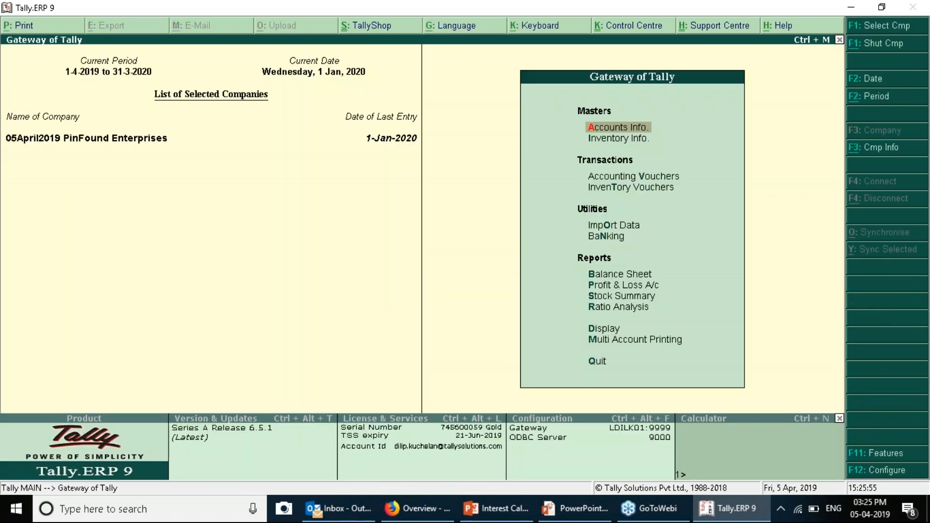
pyautogui.press('v')
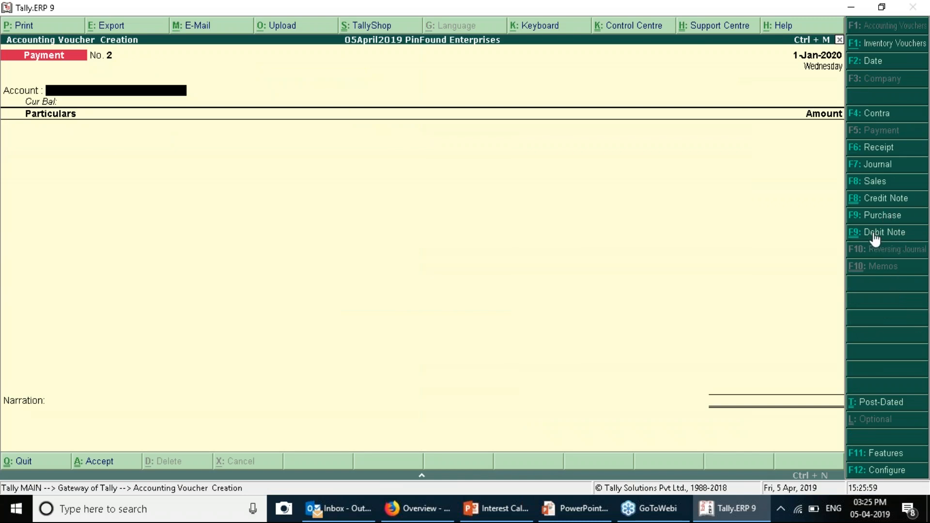
pyautogui.press('Escape')
pyautogui.press('Return')
# Open the Debit Note voucher type for alteration.
pyautogui.press('a')
pyautogui.press('v')
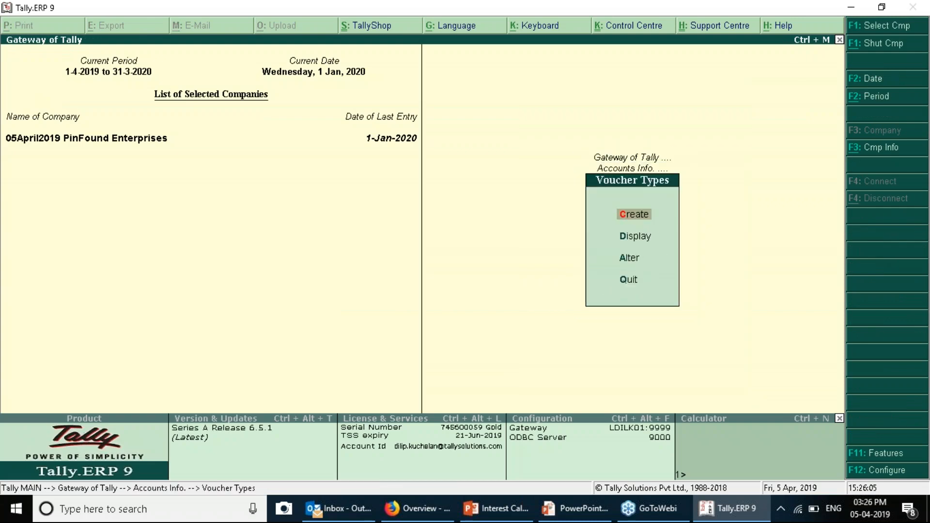
pyautogui.press('c')
pyautogui.press('Escape')
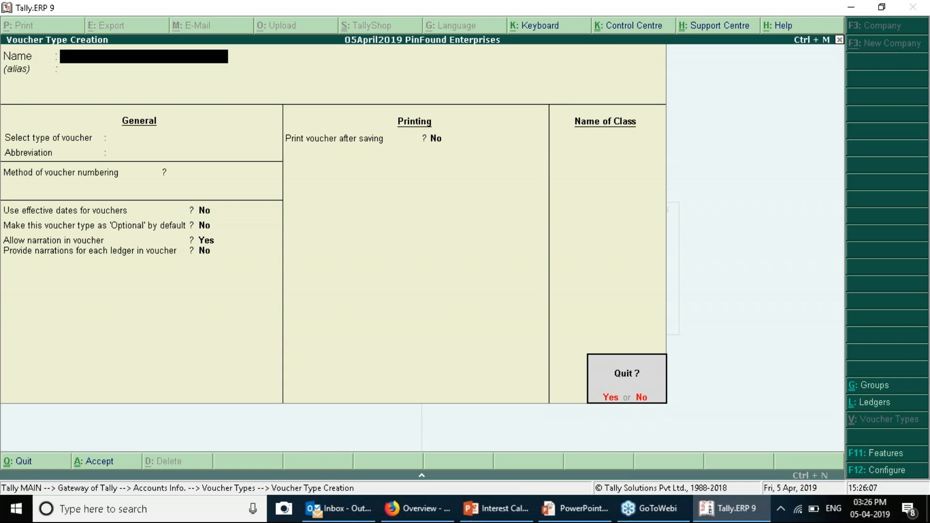
pyautogui.press('Return')
pyautogui.write('aDe')
pyautogui.press('Down')
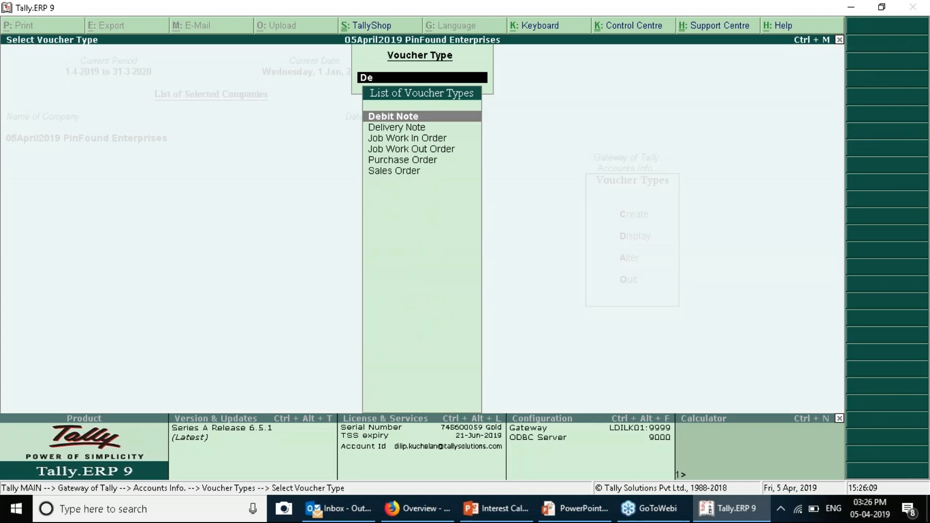
pyautogui.press('Return')
# Add the class Interest on Advances (SI) to the Debit Note voucher type and enable it for interest accounting.
pyautogui.click(647, 154)
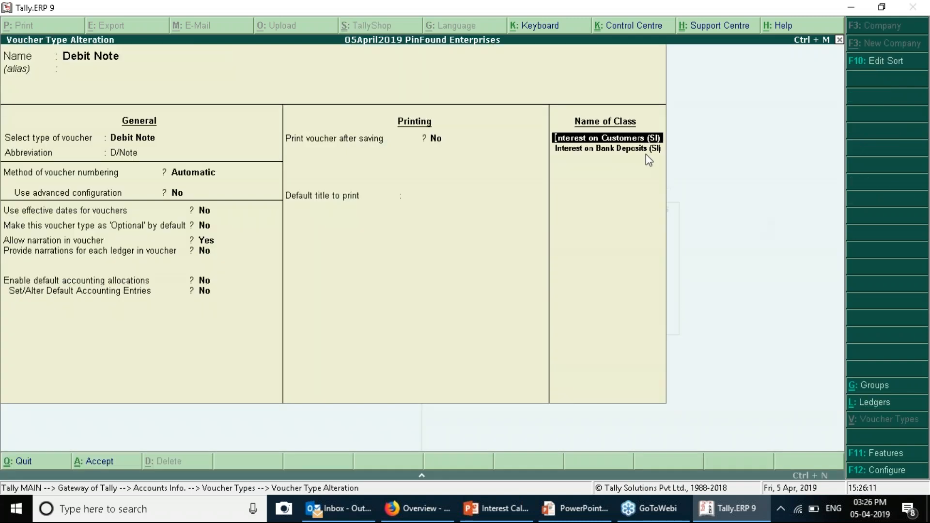
pyautogui.press('Down')
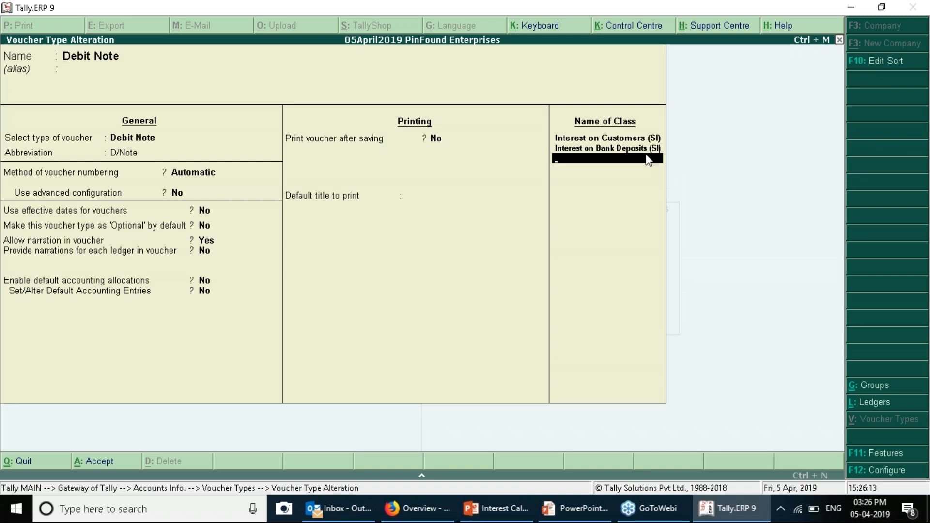
pyautogui.write('Interest on Advances (SI)')
pyautogui.press('Return')
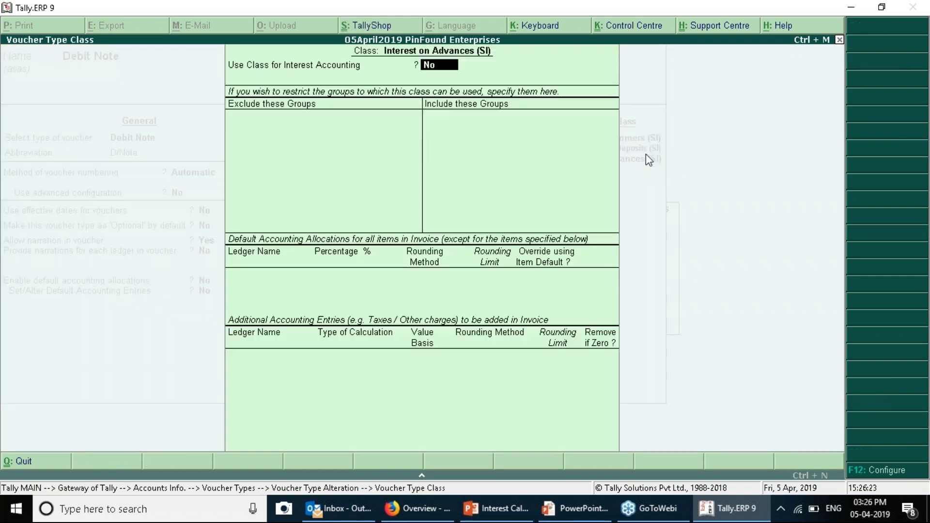
pyautogui.write('y')
pyautogui.press('Return')
pyautogui.press('Return')
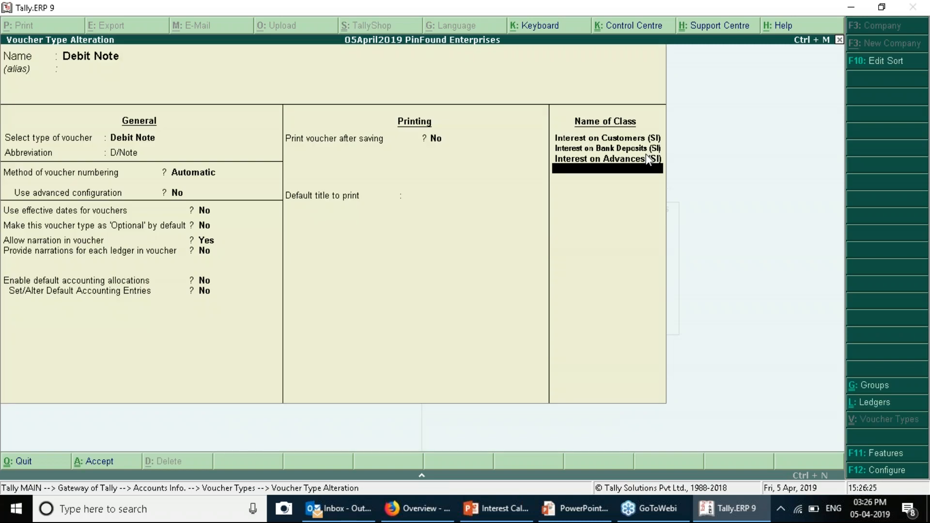
# Add the class Interest on Advances (CI) to the Debit Note voucher type, enabled for interest accounting with amounts treated as compound interest.
pyautogui.write('Interest on Advances (CI)')
pyautogui.press('Return')
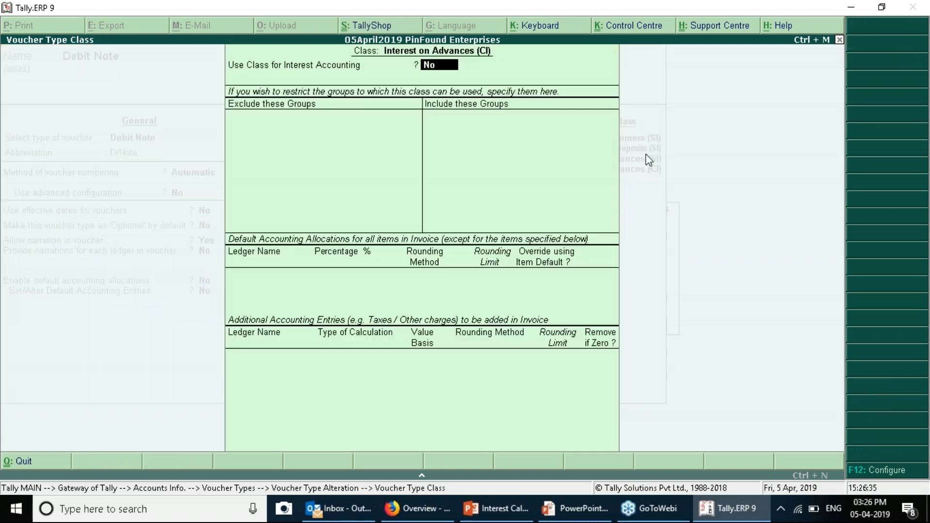
pyautogui.write('y')
pyautogui.press('Return')
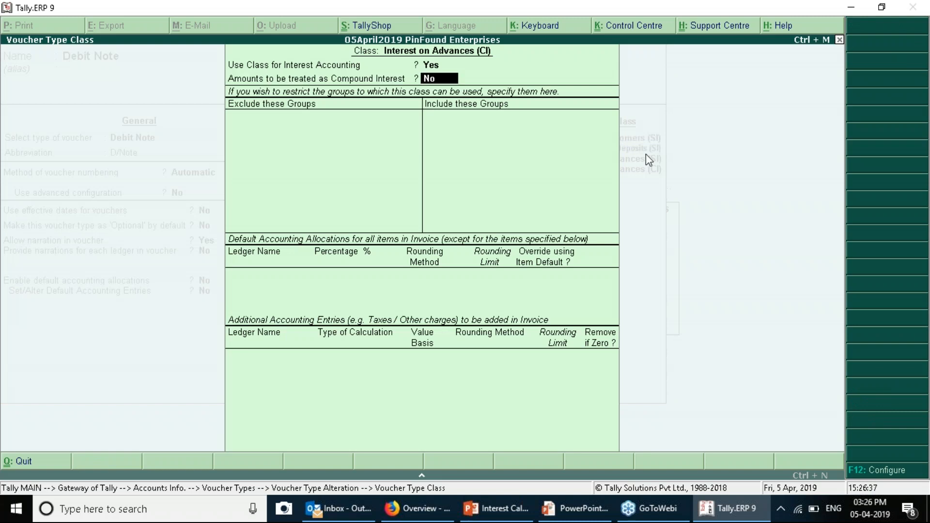
pyautogui.press('Return')
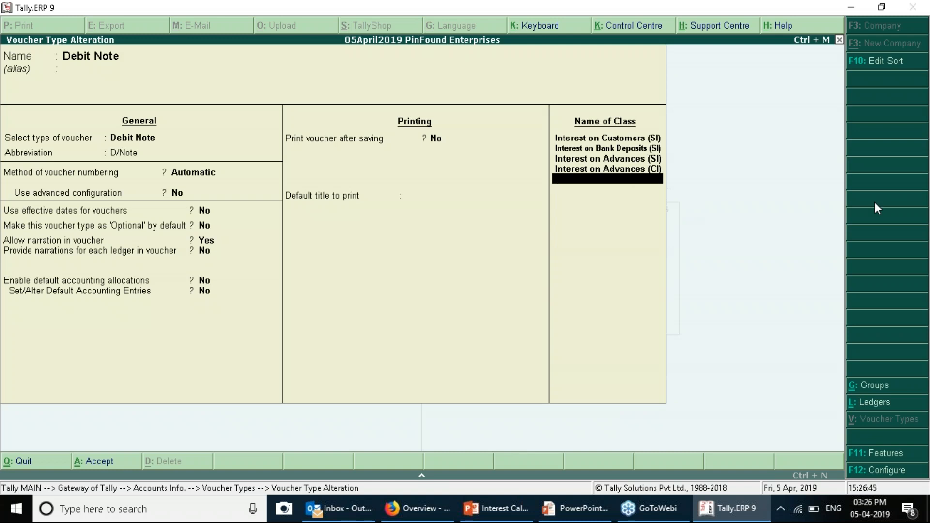
# Save the altered Debit Note voucher type and return to the Gateway of Tally.
pyautogui.hotkey('ctrl', 'a')
pyautogui.press('Escape')
pyautogui.press('Escape')
pyautogui.press('Escape')
pyautogui.press('Escape')
pyautogui.press('Escape')
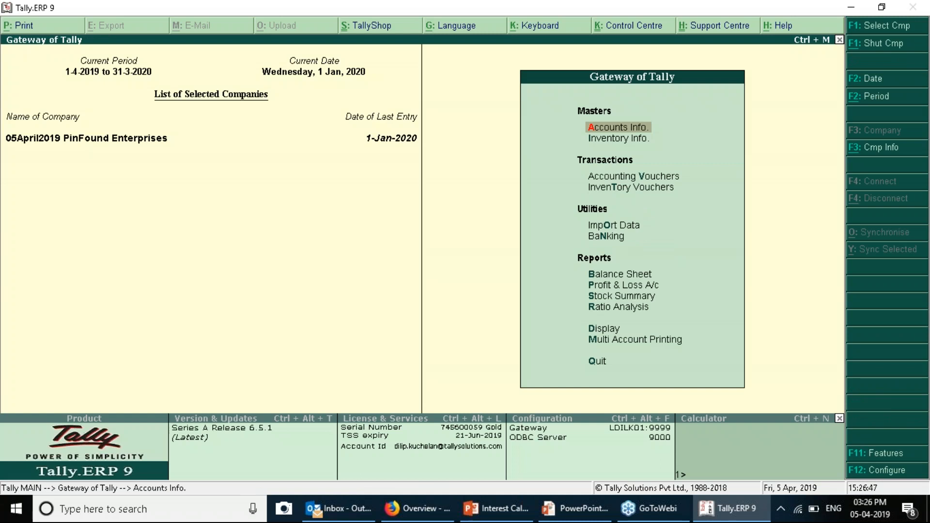
pyautogui.press('Escape')
# Start a Debit Note voucher with the class Interest on Advances (SI), dated 31-Jan-2020, leaving the original invoice details blank.
pyautogui.press('v')
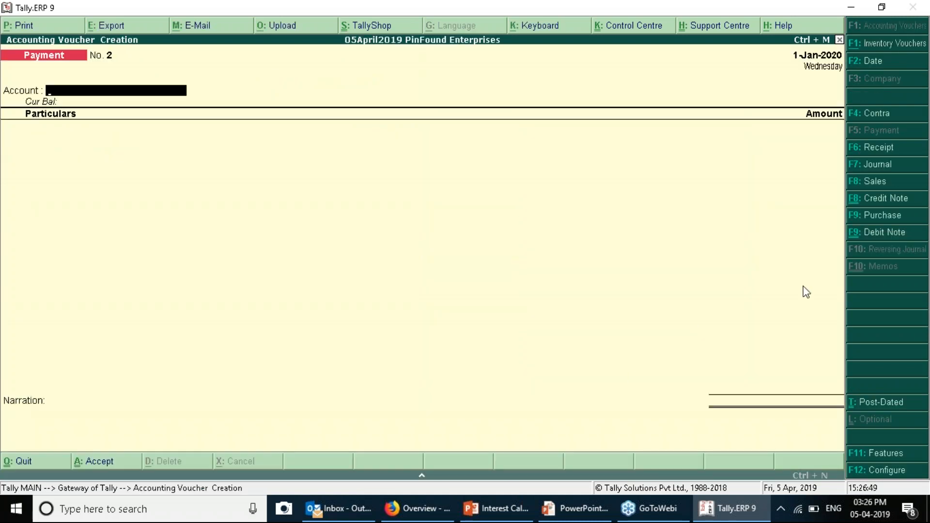
pyautogui.click(893, 236)
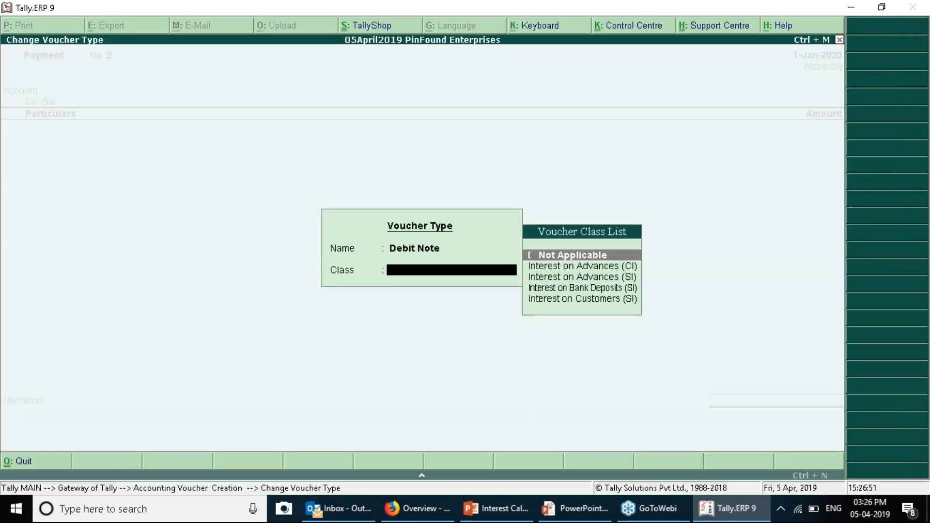
pyautogui.press('Down')
pyautogui.press('Down')
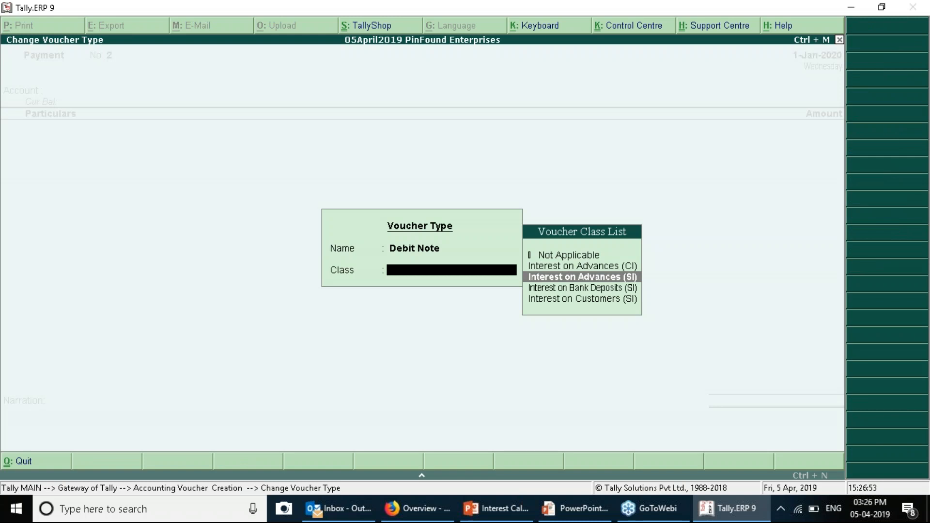
pyautogui.press('Return')
pyautogui.press('F2')
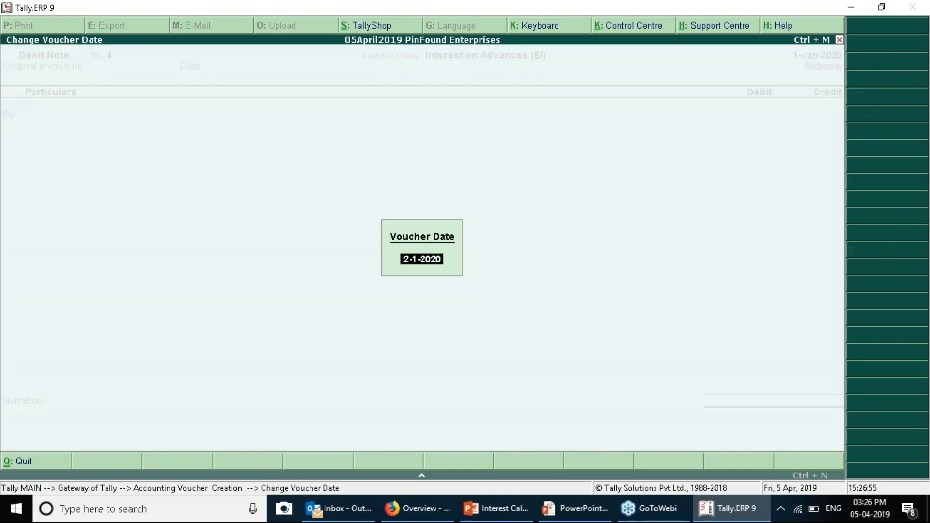
pyautogui.write('31-1')
pyautogui.press('Return')
pyautogui.press('Return')
pyautogui.press('Return')
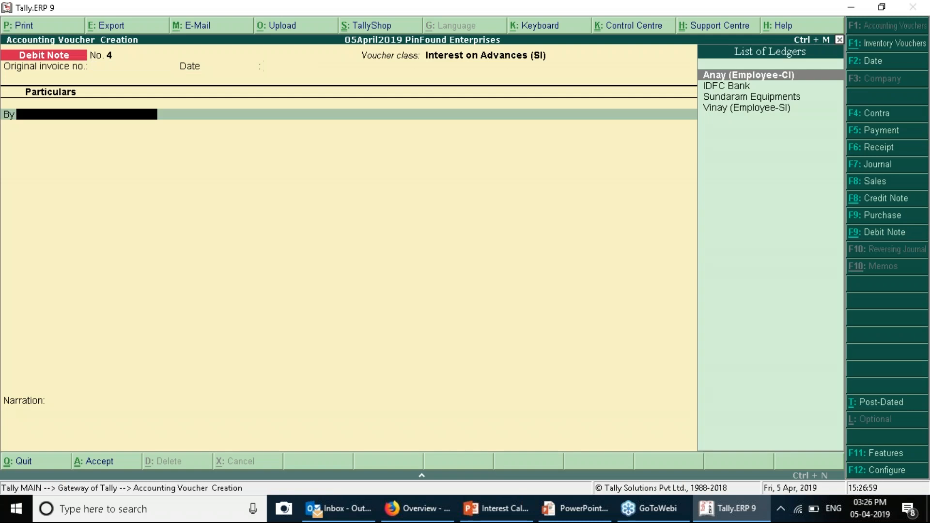
# Debit the simple-interest employee's ledger with the interest on bill ADV/001 and accept the buyer's details.
pyautogui.press('Down')
pyautogui.press('Down')
pyautogui.press('Down')
pyautogui.press('Return')
pyautogui.press('Return')
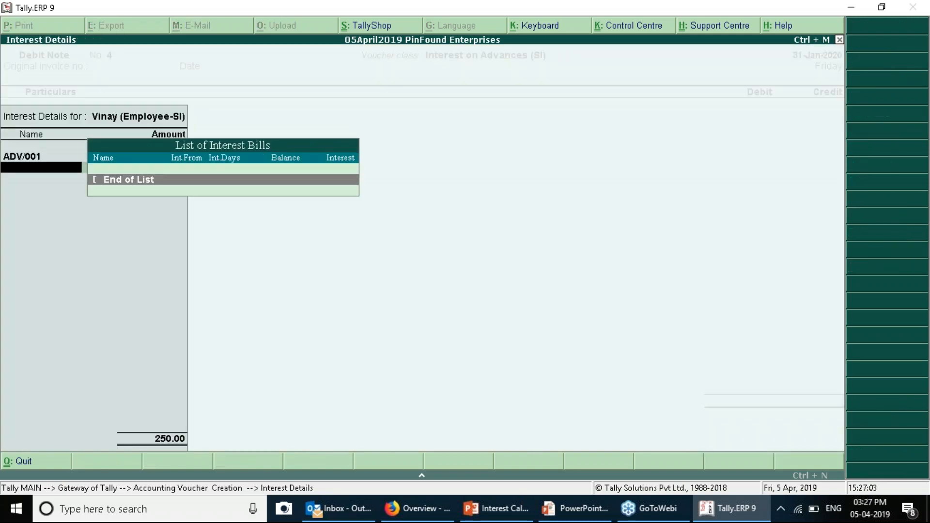
pyautogui.press('Return')
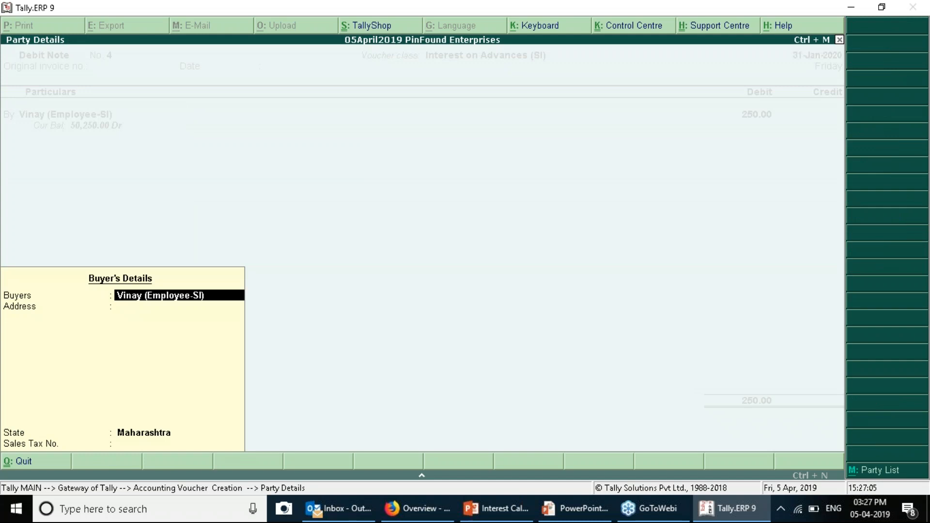
pyautogui.hotkey('ctrl', 'a')
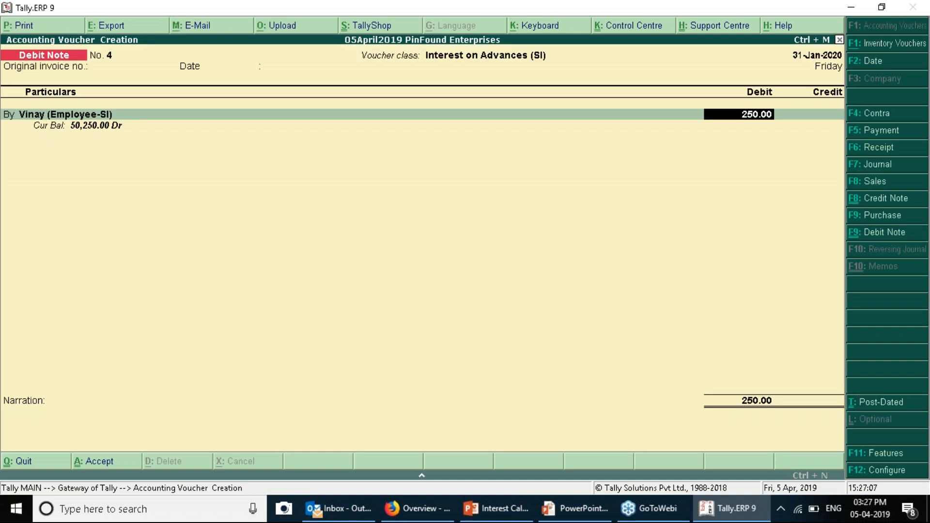
# Allocate the debited interest bill-wise to a new reference named IC004.
pyautogui.press('Return')
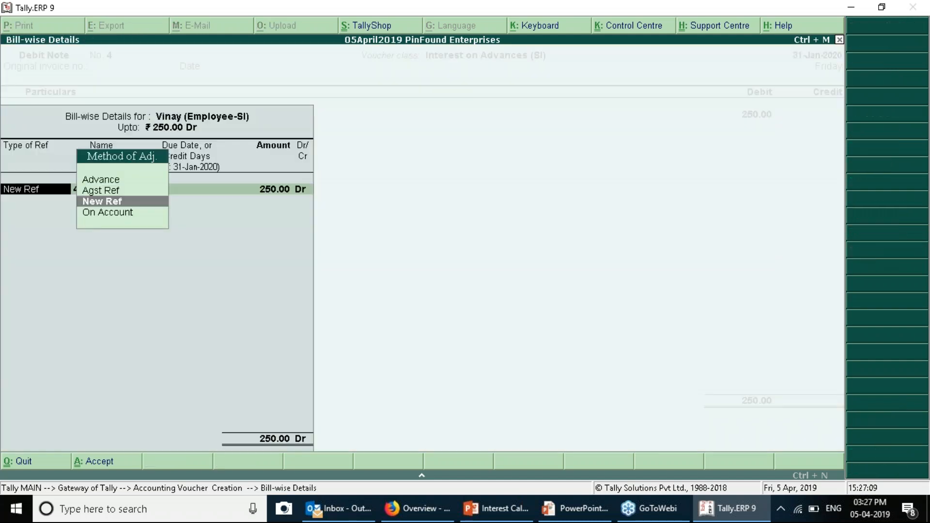
pyautogui.press('Return')
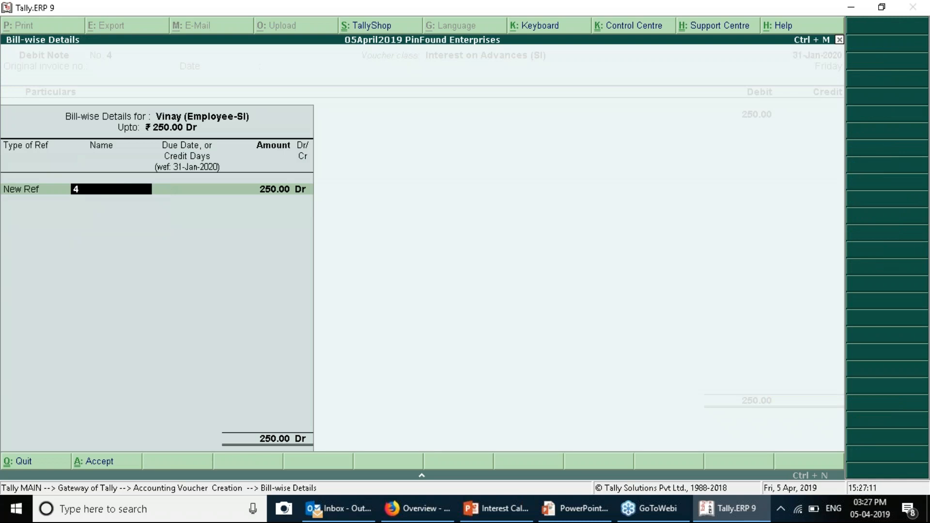
pyautogui.write('IC')
pyautogui.press('BackSpace')
pyautogui.write('C004')
pyautogui.press('Return')
pyautogui.press('Return')
pyautogui.press('Return')
pyautogui.press('Return')
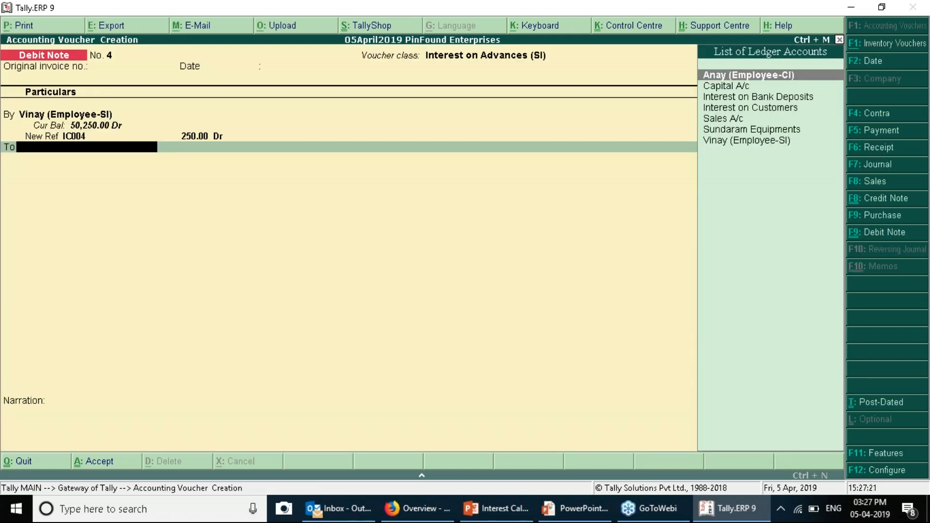
# Create the ledger Interest on Advances under Indirect Incomes as the credit account and save the debit note.
pyautogui.hotkey('alt', 'c')
pyautogui.write('Inte')
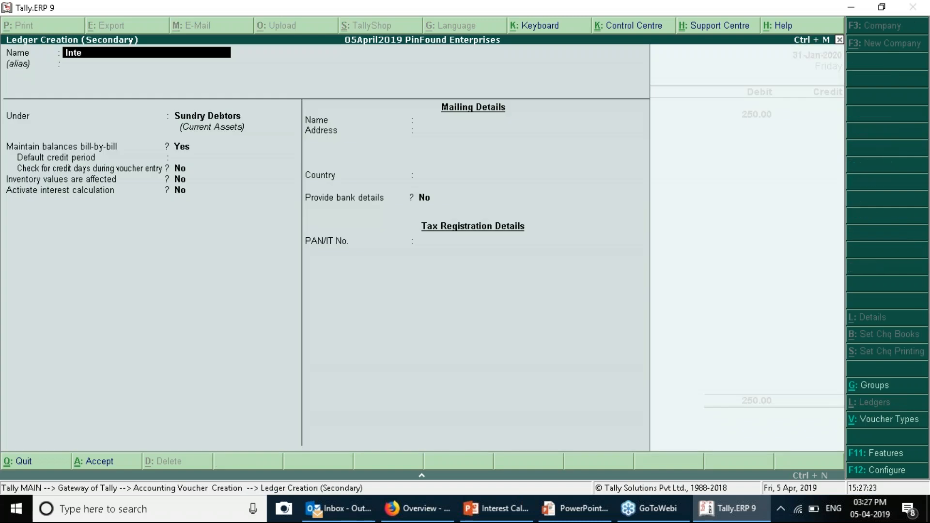
pyautogui.write('rsest on Advances')
pyautogui.press('Return')
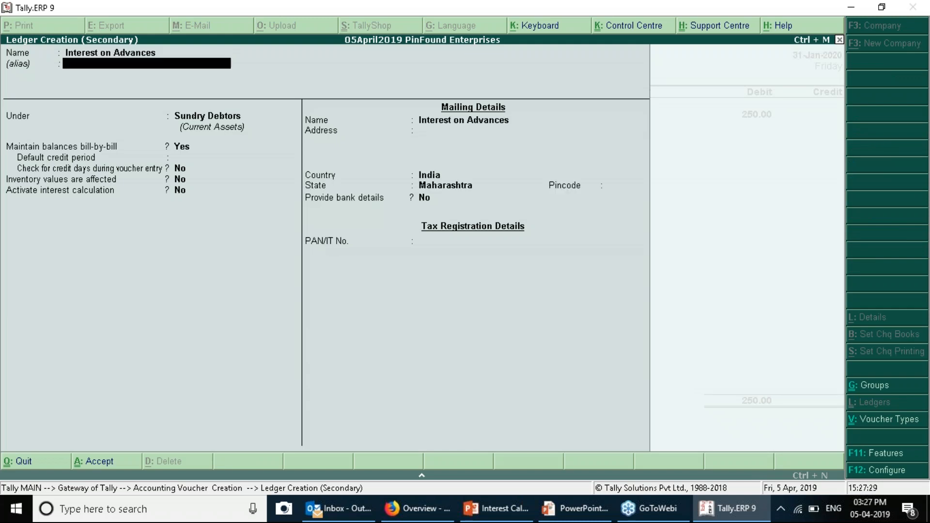
pyautogui.press('Return')
pyautogui.write('In')
pyautogui.press('Down')
pyautogui.press('Down')
pyautogui.press('Down')
pyautogui.press('Down')
pyautogui.press('Return')
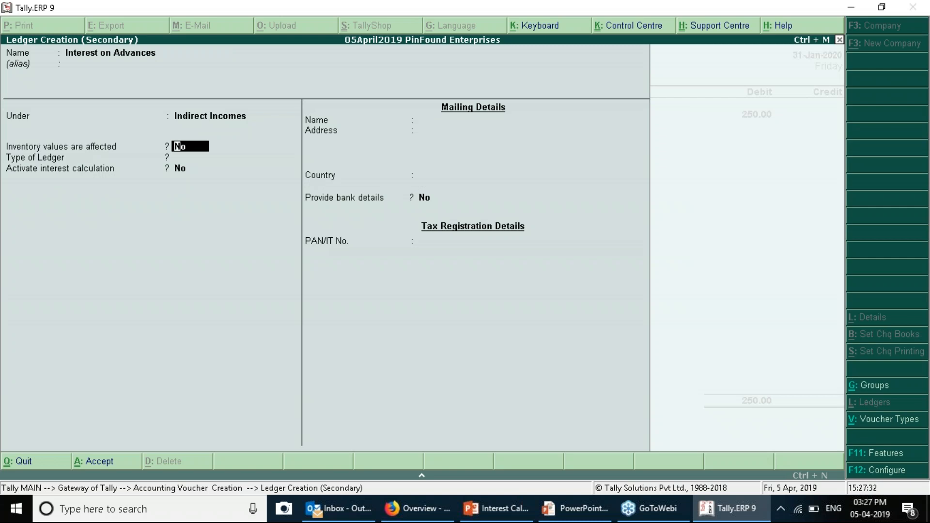
pyautogui.hotkey('ctrl', 'a')
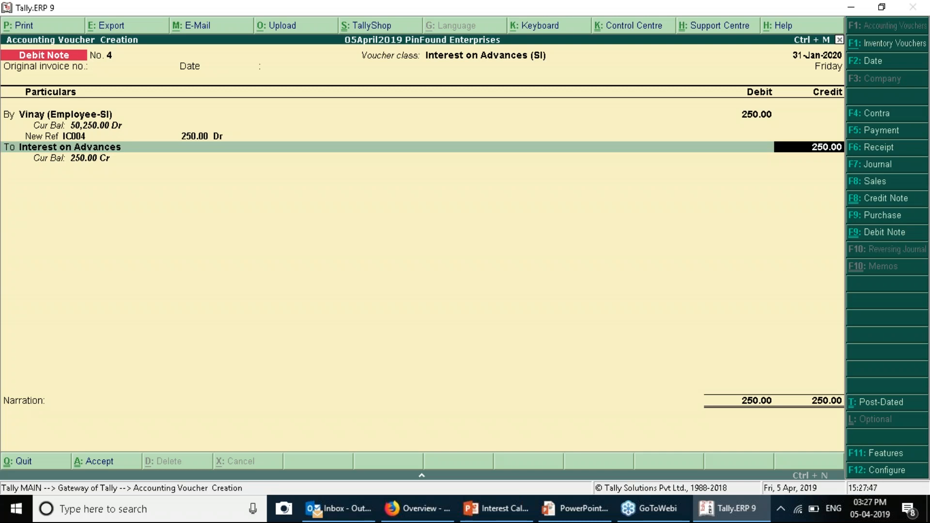
pyautogui.hotkey('ctrl', 'a')
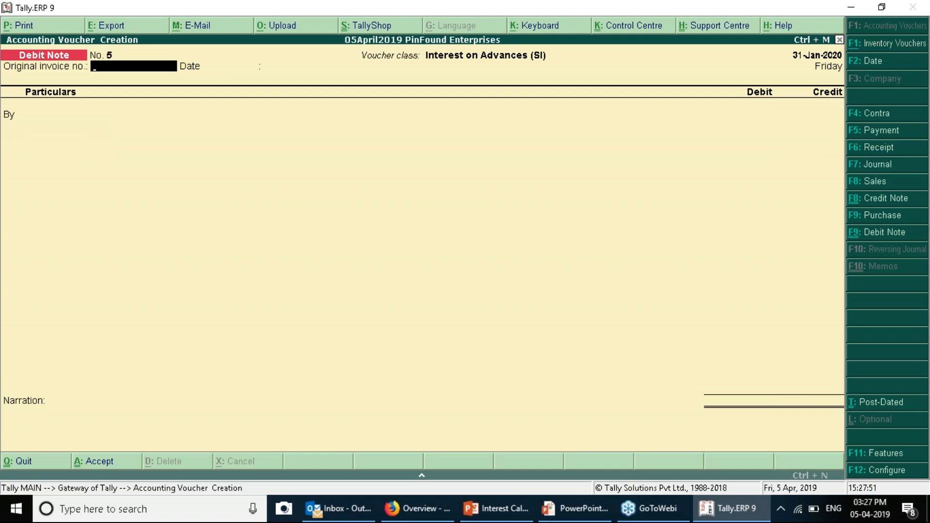
# Switch the new Debit Note voucher to the class Interest on Advances (CI), leaving the original invoice details blank.
pyautogui.hotkey('ctrl', 'F9')
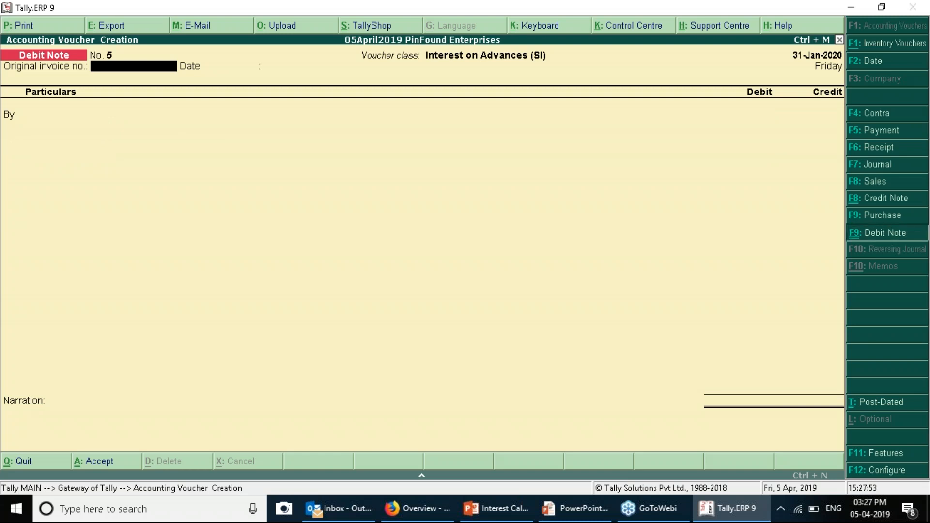
pyautogui.press('Up')
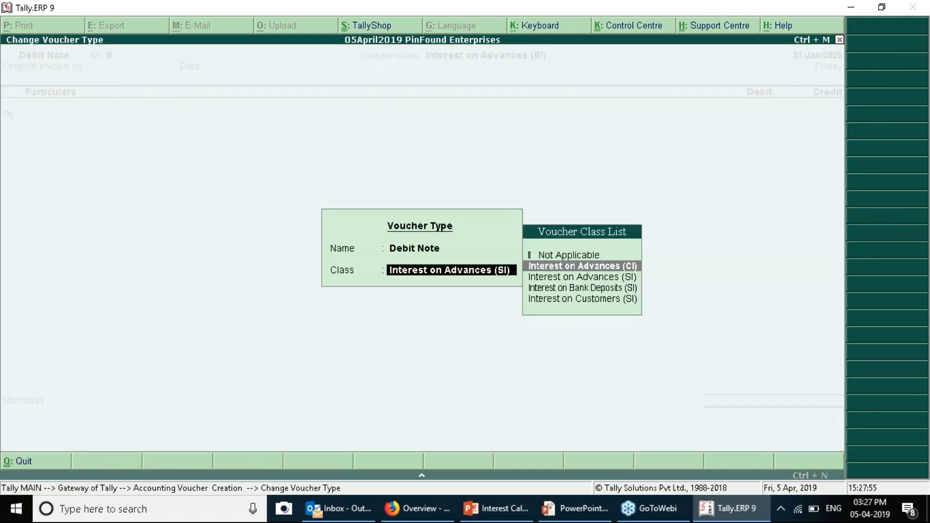
pyautogui.press('Return')
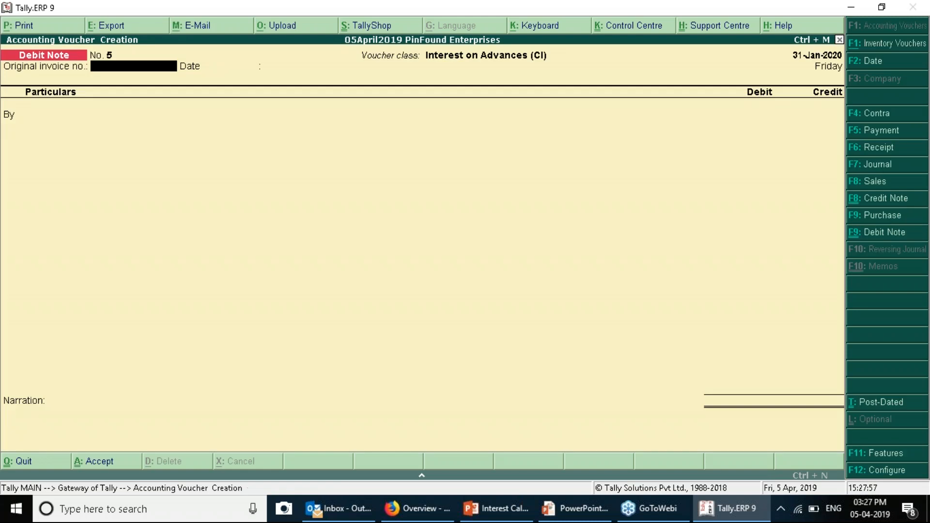
pyautogui.press('Return')
pyautogui.press('Return')
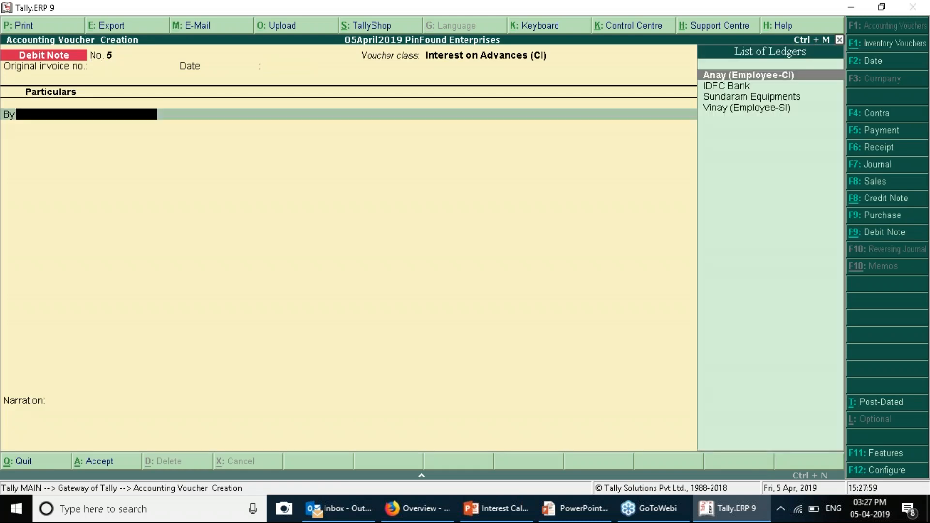
# Debit the compound-interest employee's ledger with the interest due on the advance and accept the buyer's details with Maharashtra as state.
pyautogui.press('Down')
pyautogui.press('Down')
pyautogui.press('Down')
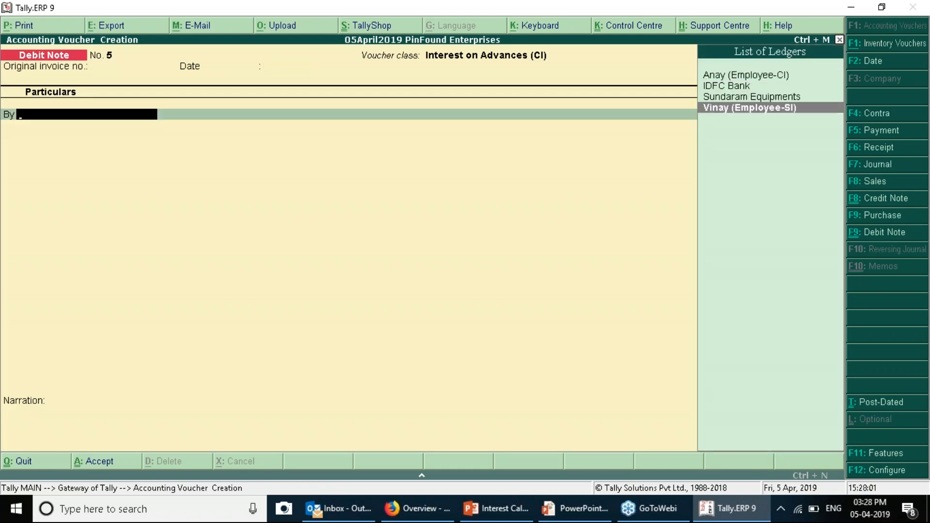
pyautogui.press('Up')
pyautogui.press('Up')
pyautogui.press('Up')
pyautogui.press('Return')
pyautogui.press('Return')
pyautogui.press('Return')
pyautogui.press('Return')
pyautogui.press('Return')
pyautogui.press('Return')
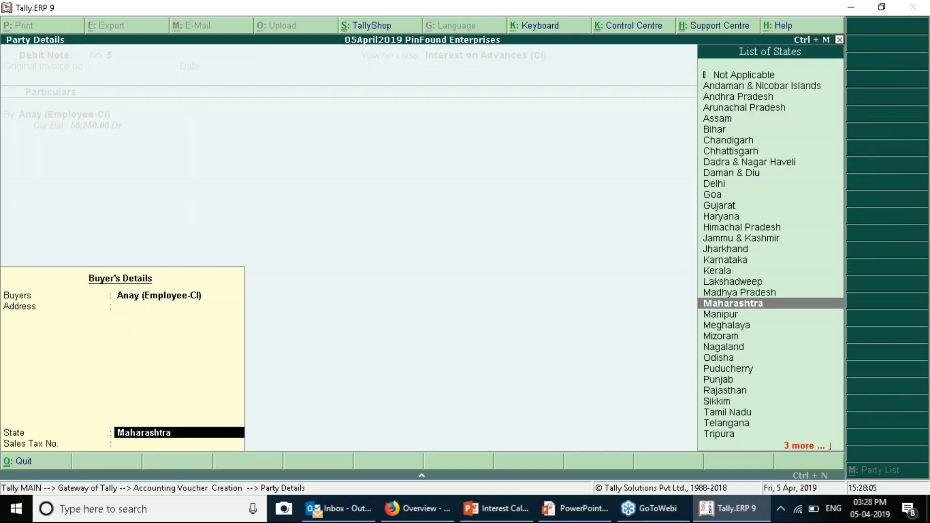
pyautogui.press('Return')
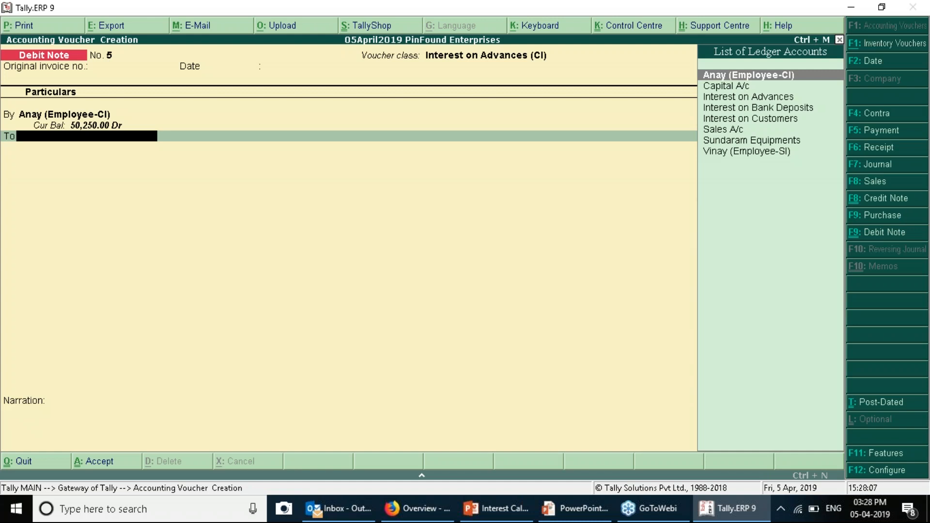
# Credit the interest to the Interest on Advances ledger and save the compound-interest debit note.
pyautogui.write('In')
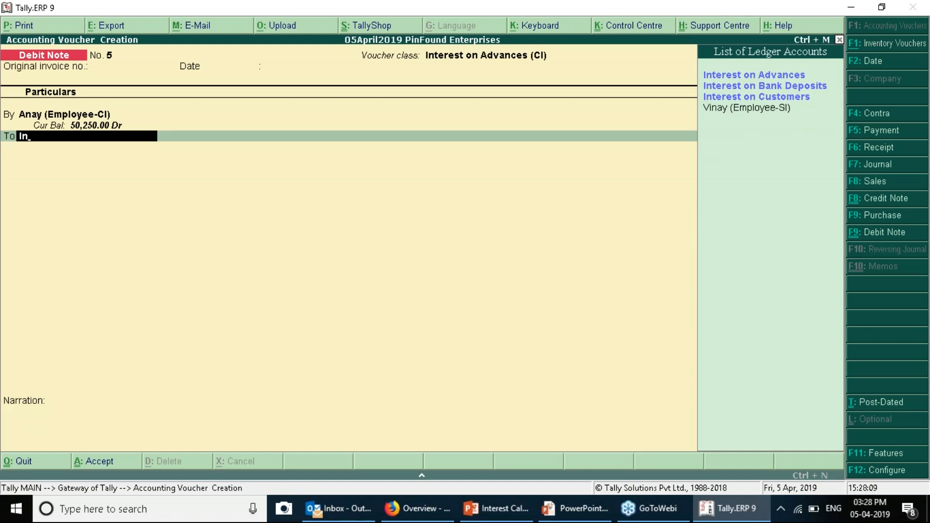
pyautogui.press('Return')
pyautogui.press('Return')
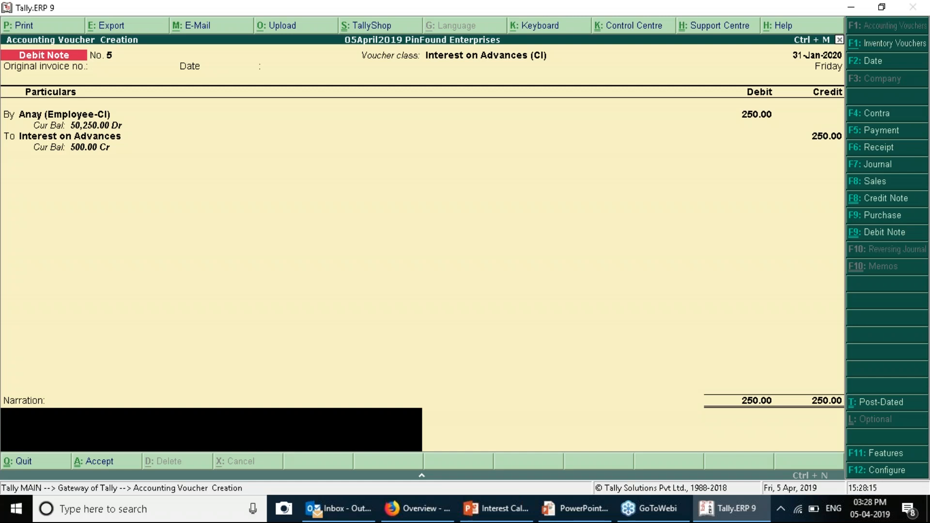
pyautogui.hotkey('ctrl', 'a')
# Leave voucher entry and open the Interest Receivable report from the interest calculation statements.
pyautogui.press('Escape')
pyautogui.press('Return')
pyautogui.press('d')
pyautogui.press('s')
pyautogui.press('Down')
pyautogui.press('Return')
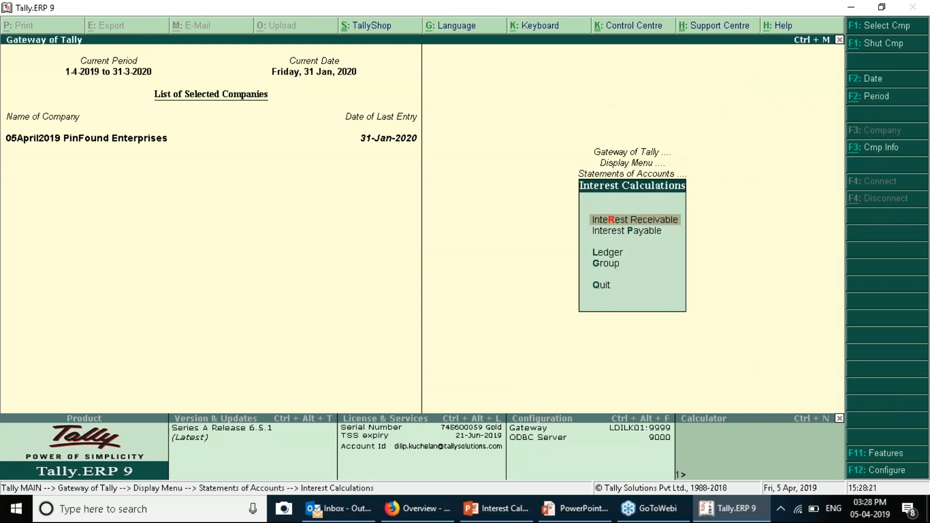
pyautogui.press('Return')
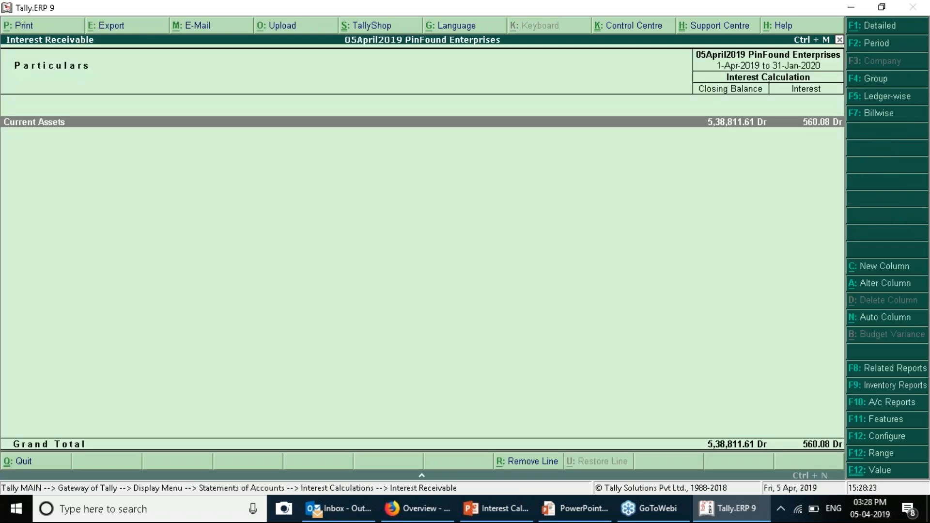
# Set the Interest Receivable period from 1-Feb-2020 to 31-Mar-2020 and drill down to the Sundry Debtors employee ledgers.
pyautogui.press('F2')
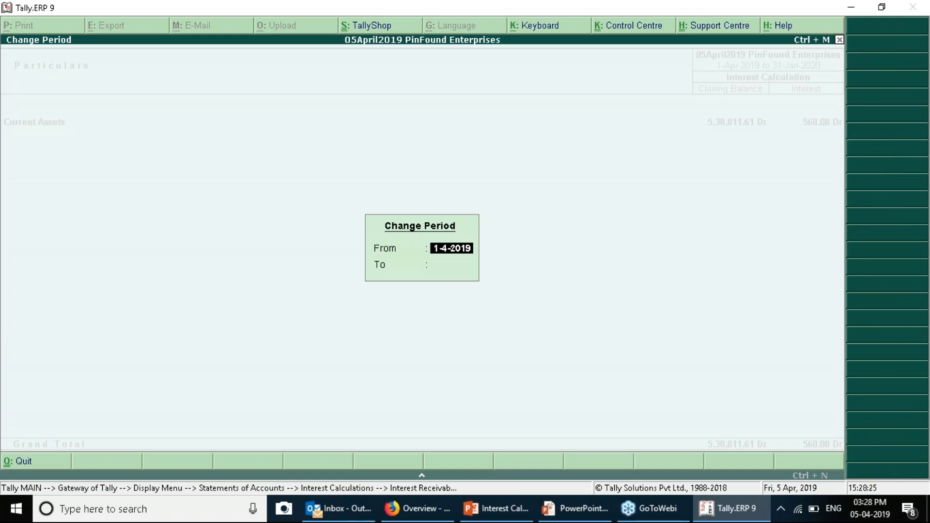
pyautogui.write('1c')
pyautogui.press('BackSpace')
pyautogui.write('-2')
pyautogui.press('Return')
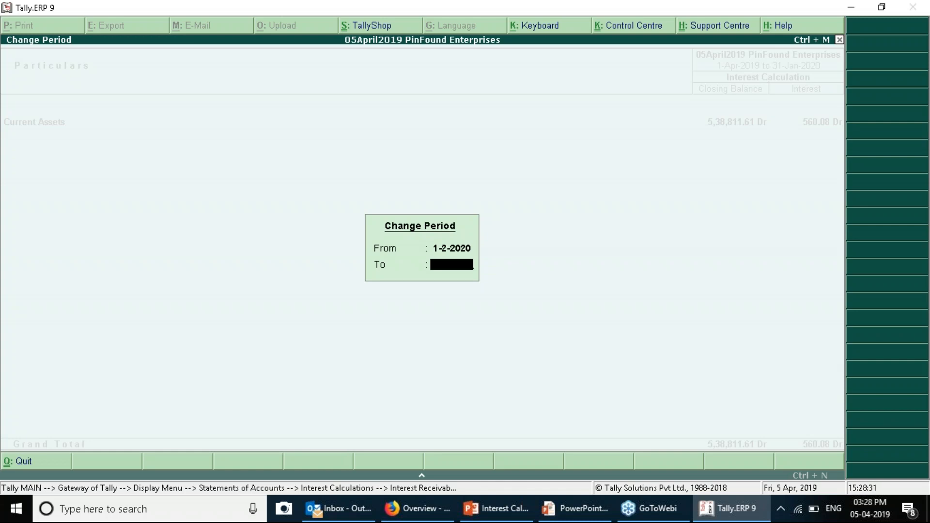
pyautogui.write('311')
pyautogui.press('BackSpace')
pyautogui.write('3')
pyautogui.press('Return')
pyautogui.press('Return')
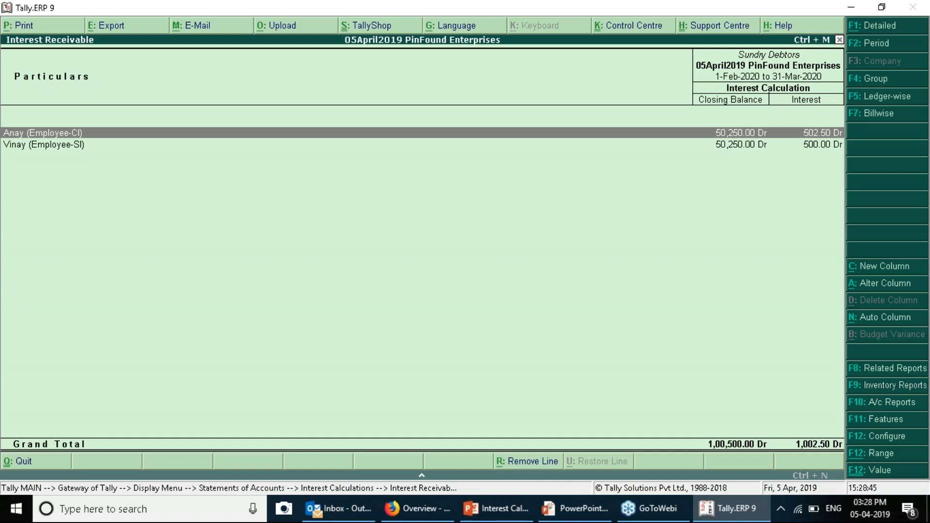
# Extend the Interest Receivable period to run from 1-Feb-2020 to 1-Jun-2020.
pyautogui.hotkey('alt', 'Tab')
pyautogui.hotkey('alt', 'Tab')
pyautogui.press('F2')
pyautogui.press('Return')
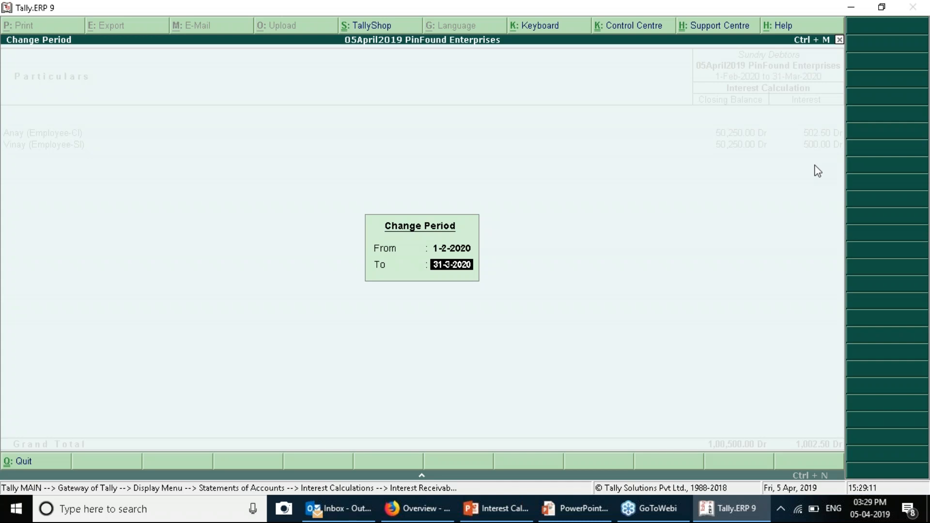
pyautogui.write('16-2020')
pyautogui.press('Return')
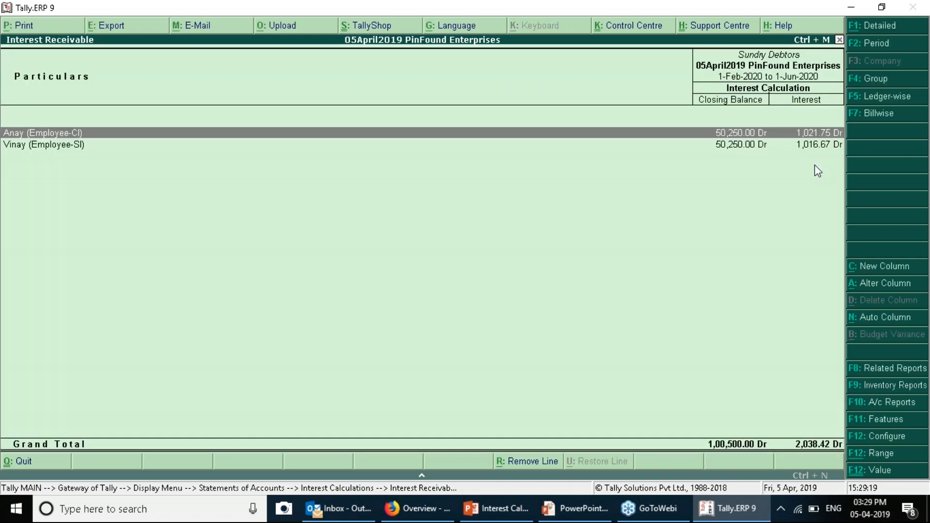
# Drill into the compound-interest employee's ledger and view the interest breakdown of advance ADV/002.
pyautogui.press('Down')
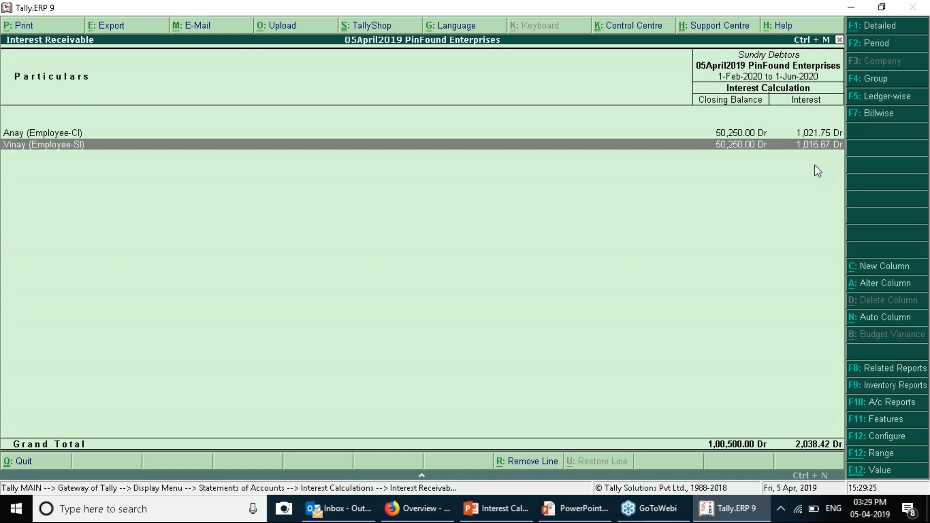
pyautogui.press('Up')
pyautogui.press('Return')
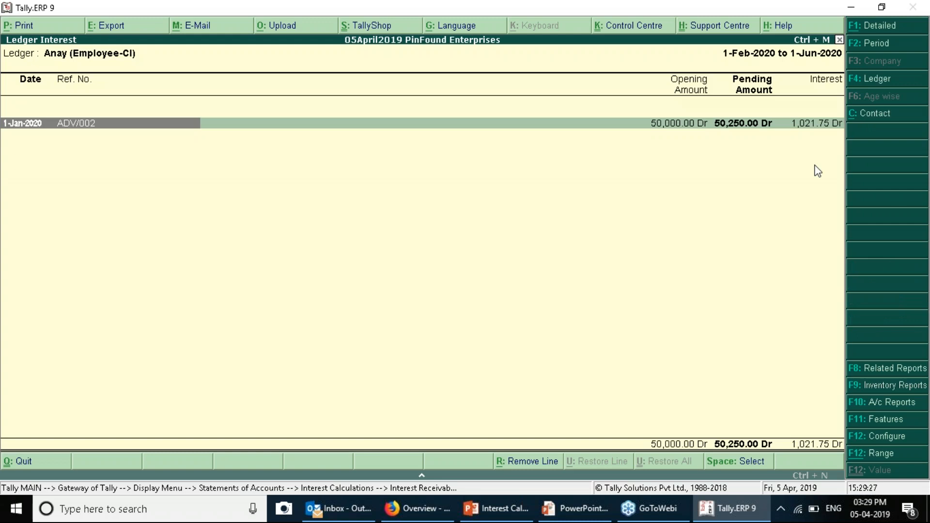
pyautogui.press('Down')
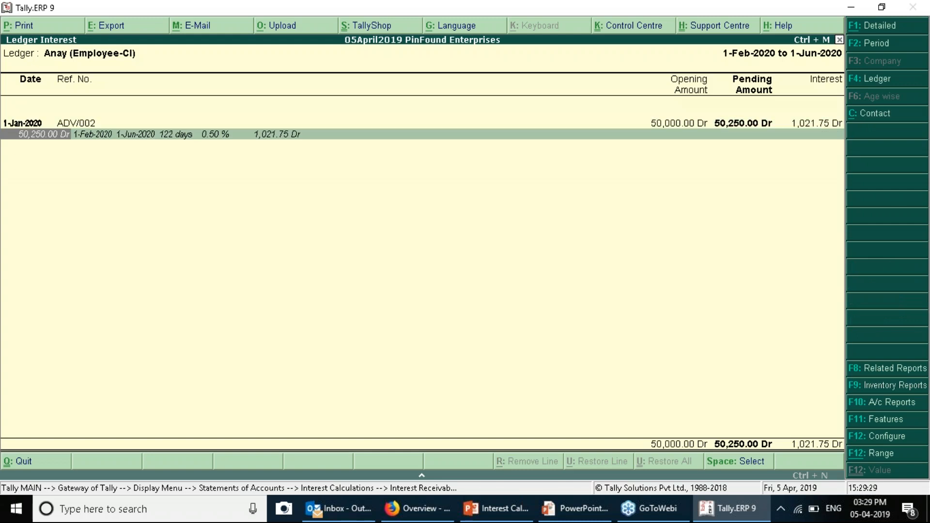
# Return to the employee list, open the simple-interest employee's ledger, and examine the interest breakdown of advance ADV/001.
pyautogui.press('Escape')
pyautogui.press('Down')
pyautogui.press('Return')
pyautogui.press('Down')
pyautogui.press('Right')
pyautogui.press('Right')
pyautogui.press('Right')
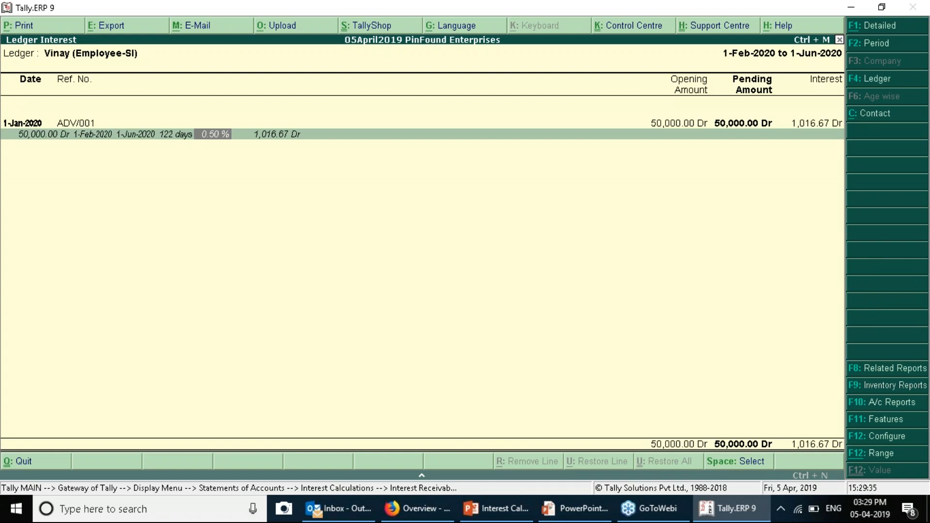
# Reopen the compound-interest and simple-interest employees' ledgers in turn to compare their pending amounts.
pyautogui.press('Escape')
pyautogui.press('Up')
pyautogui.press('Return')
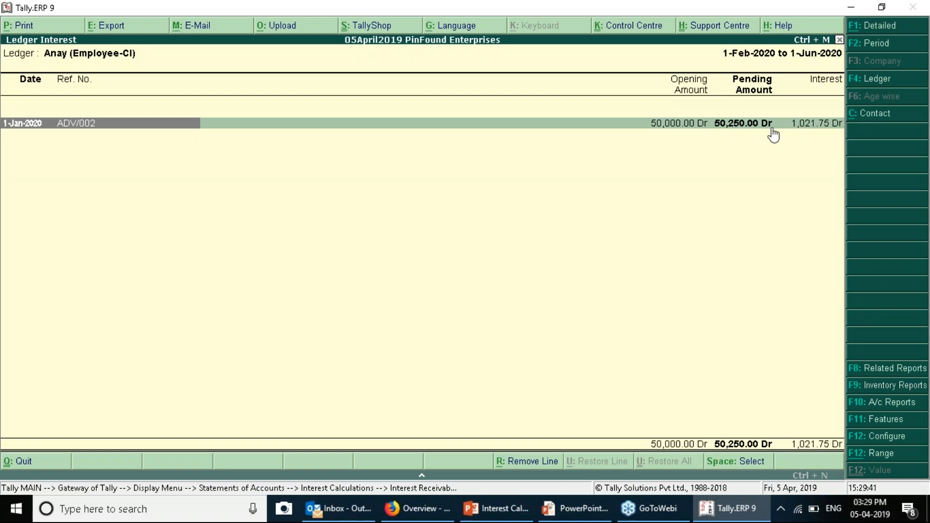
pyautogui.press('Escape')
pyautogui.press('Down')
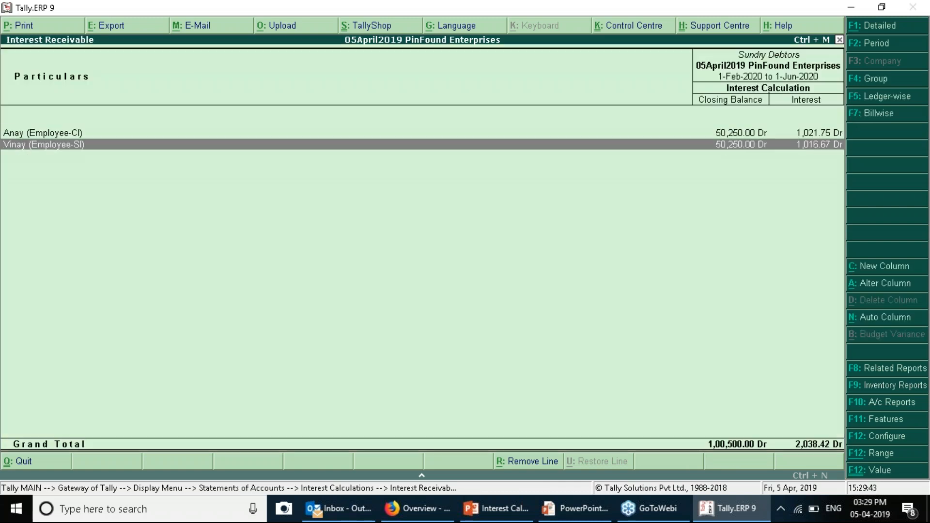
pyautogui.press('Return')
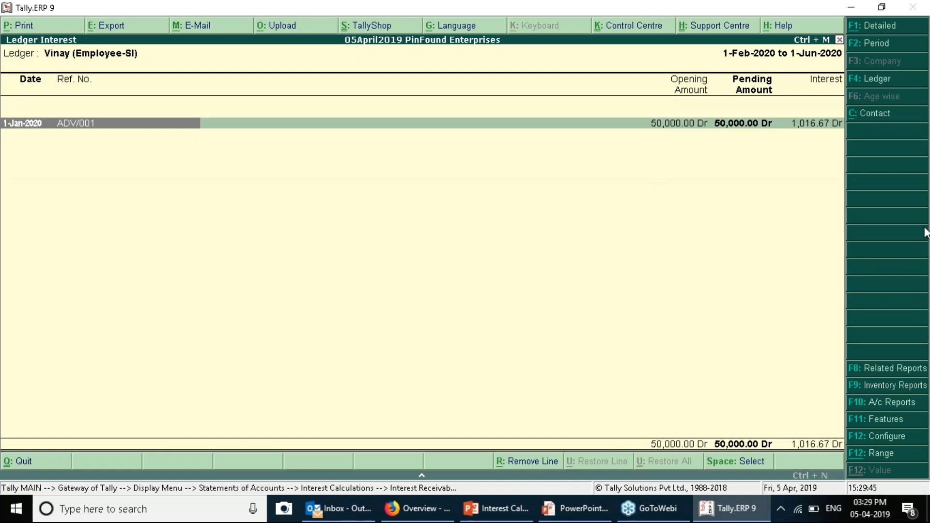
# Close the interest reports back to the Gateway of Tally and open accounting voucher entry.
pyautogui.press('Escape')
pyautogui.press('Escape')
pyautogui.press('Escape')
pyautogui.press('Escape')
pyautogui.press('Escape')
pyautogui.press('Escape')
pyautogui.press('Escape')
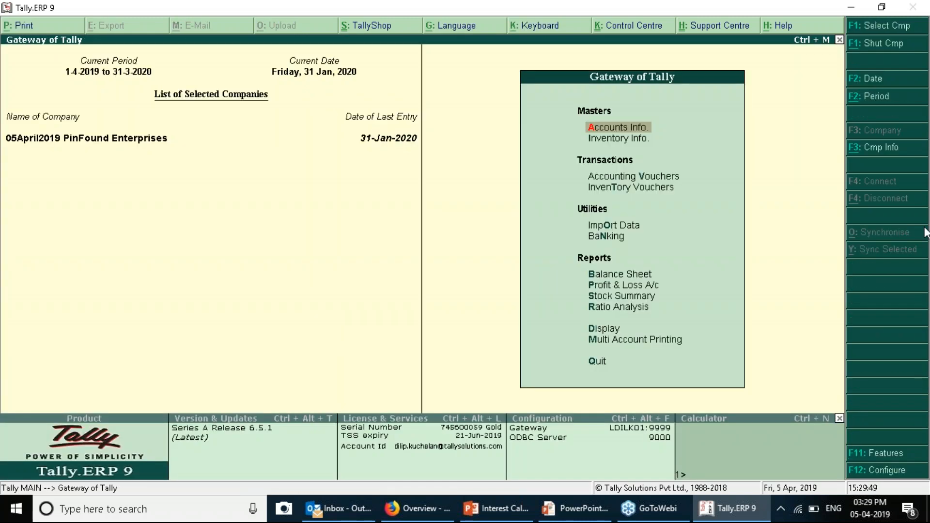
pyautogui.press('v')
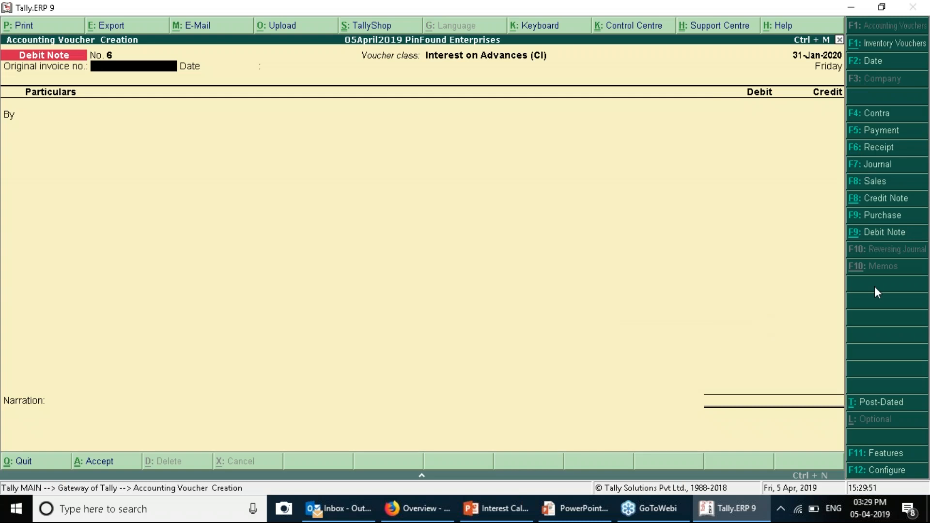
# Date the compound-interest debit note 31-Mar-2020 and leave its original invoice number and date blank.
pyautogui.press('F2')
pyautogui.write('31 ')
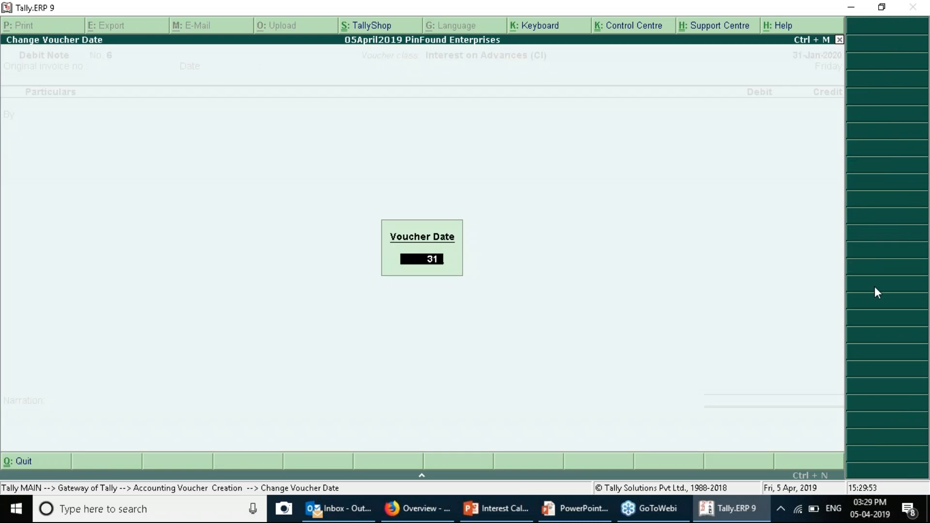
pyautogui.write('3')
pyautogui.press('Return')
pyautogui.press('Return')
pyautogui.press('Return')
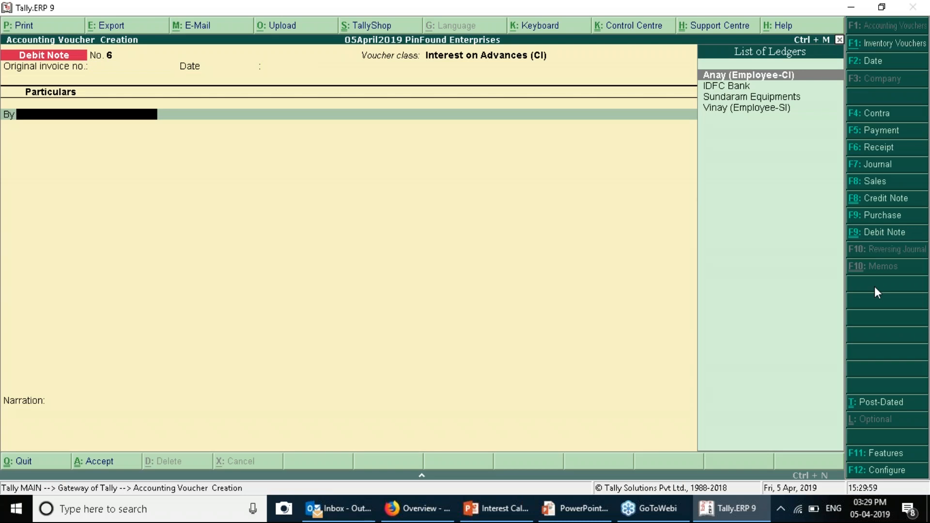
# Debit the compound-interest employee's ledger and credit Interest on Advances with 502.50, and save the debit note.
pyautogui.press('Return')
pyautogui.press('Return')
pyautogui.press('Return')
pyautogui.press('Return')
pyautogui.press('Return')
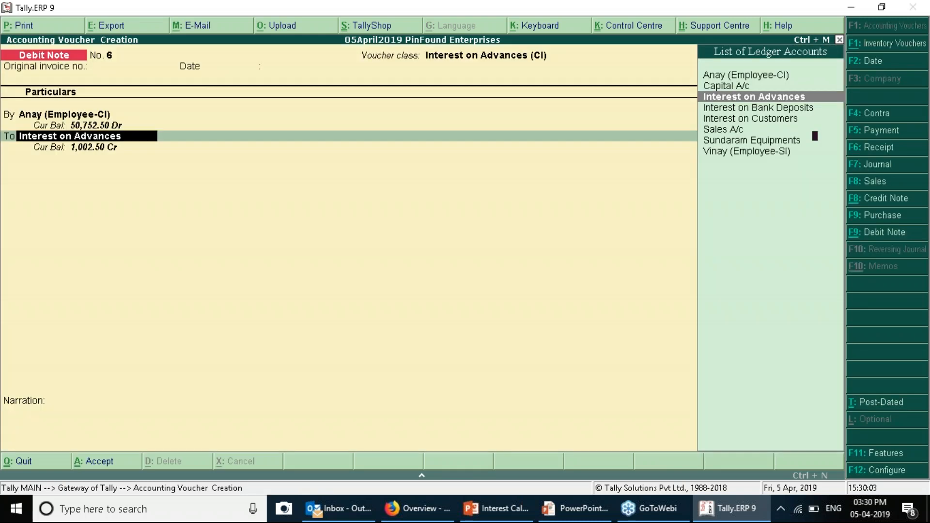
pyautogui.press('Return')
pyautogui.press('Return')
pyautogui.press('Return')
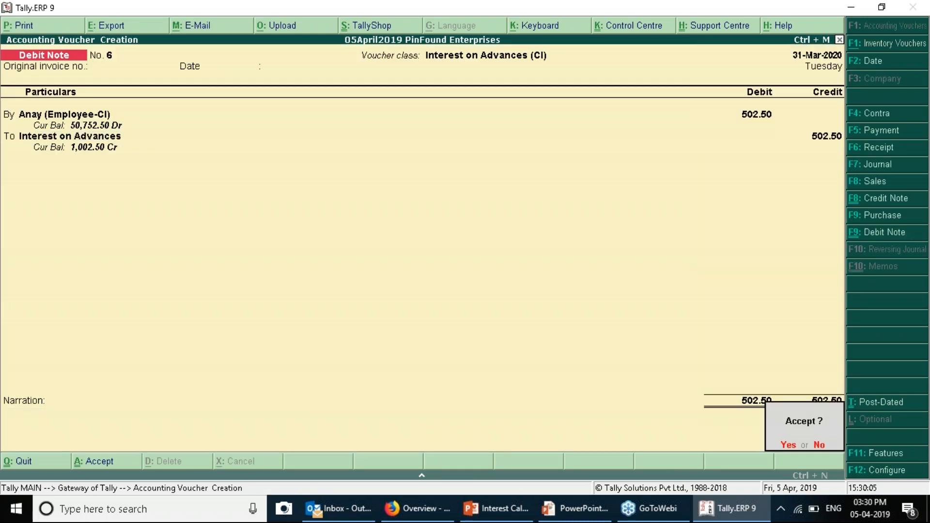
pyautogui.press('Return')
# Start another debit note with the Interest on Advances (SI) class, leaving the original invoice number and date blank.
pyautogui.click(889, 233)
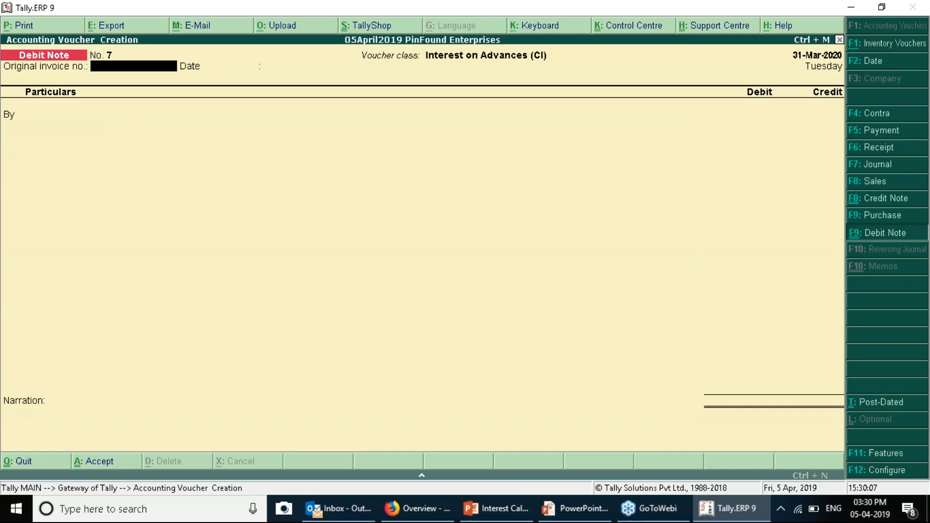
pyautogui.press('Down')
pyautogui.press('Return')
pyautogui.press('Return')
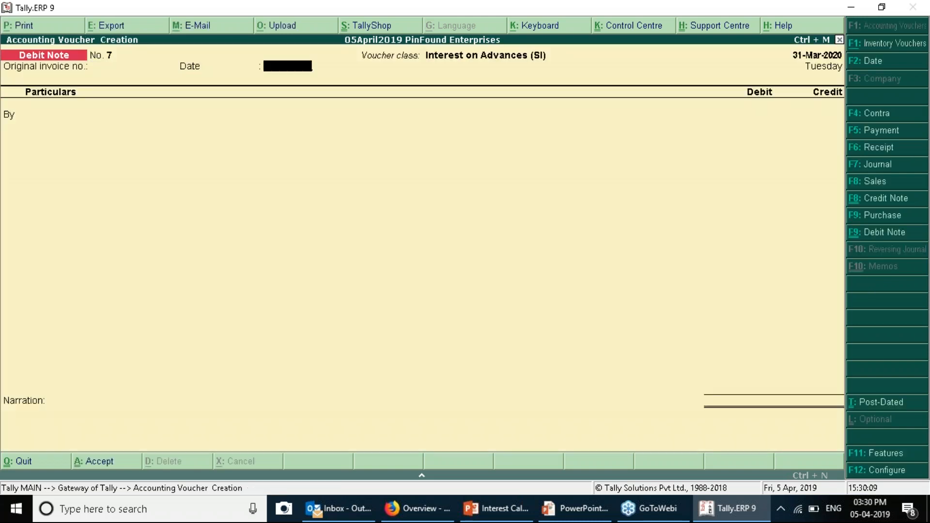
pyautogui.press('Return')
# Debit the simple-interest employee's ledger with the 500.00 interest on bill ADV/001.
pyautogui.press('Down')
pyautogui.press('Down')
pyautogui.press('Down')
pyautogui.press('Return')
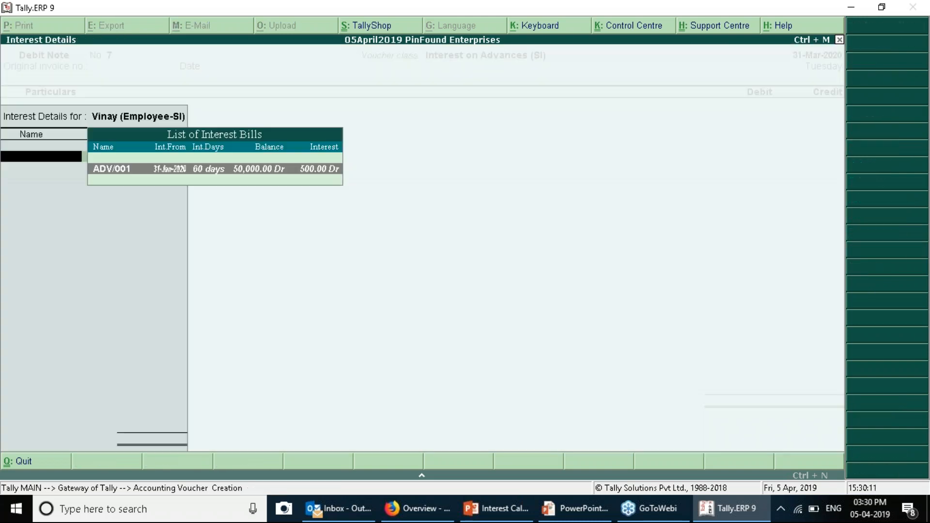
pyautogui.press('Return')
pyautogui.press('Return')
pyautogui.press('Return')
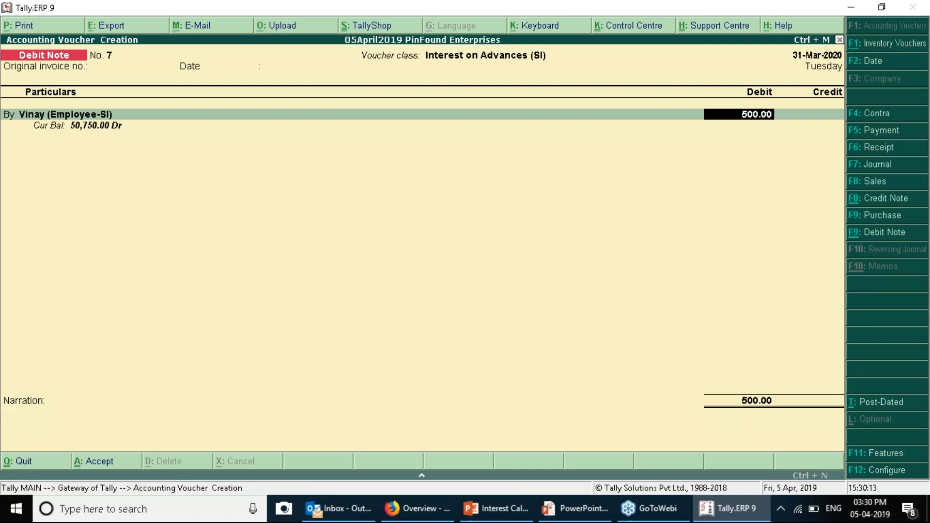
# Allocate the 500.00 as New Ref 7, credit it to Interest on Advances, and save the simple-interest debit note.
pyautogui.press('Return')
pyautogui.press('Return')
pyautogui.press('Return')
pyautogui.press('Return')
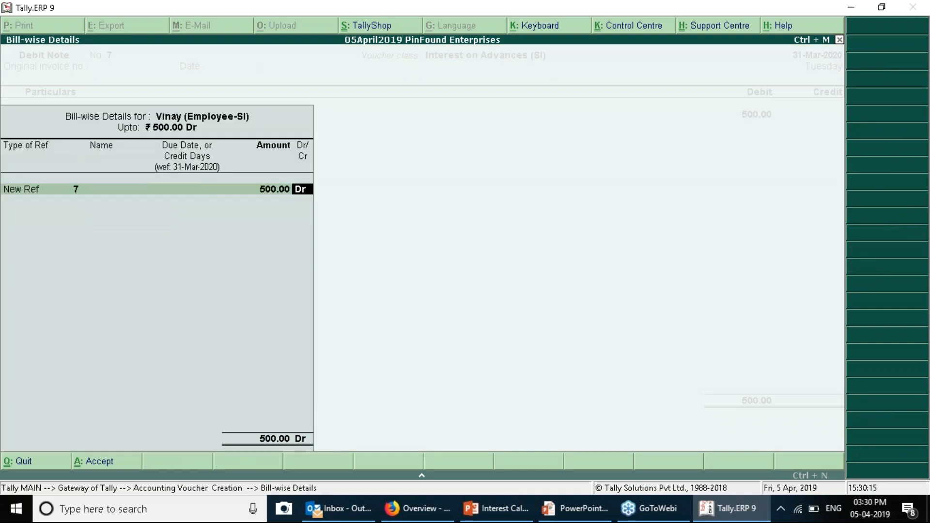
pyautogui.press('Return')
pyautogui.press('Return')
pyautogui.press('Return')
pyautogui.press('Return')
pyautogui.press('y')
# Open the Profit & Loss A/c in detailed view, examine the interest ledgers under Indirect Incomes, and close the report.
pyautogui.press('Escape')
pyautogui.press('p')
pyautogui.hotkey('alt', 'F1')
pyautogui.press('Right')
pyautogui.press('Down')
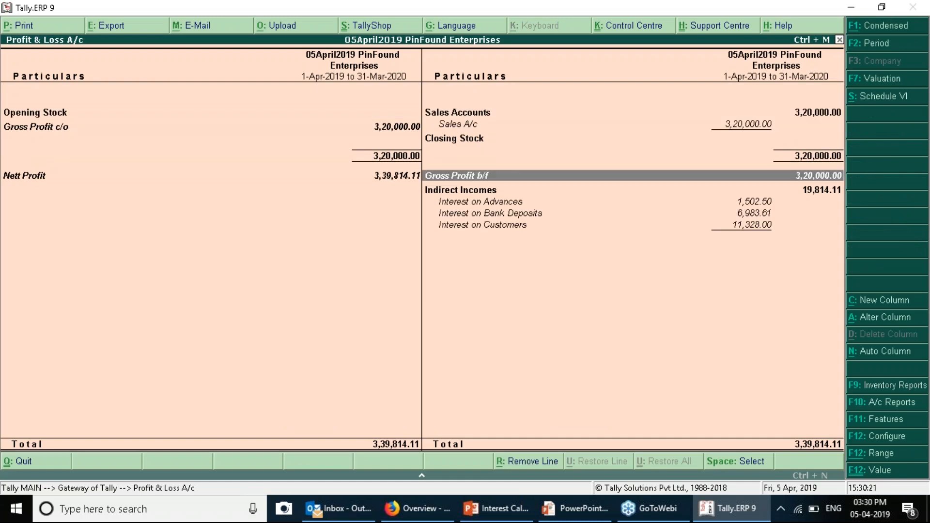
pyautogui.press('Down')
pyautogui.press('Down')
pyautogui.press('Down')
pyautogui.press('Down')
pyautogui.press('Down')
pyautogui.press('Down')
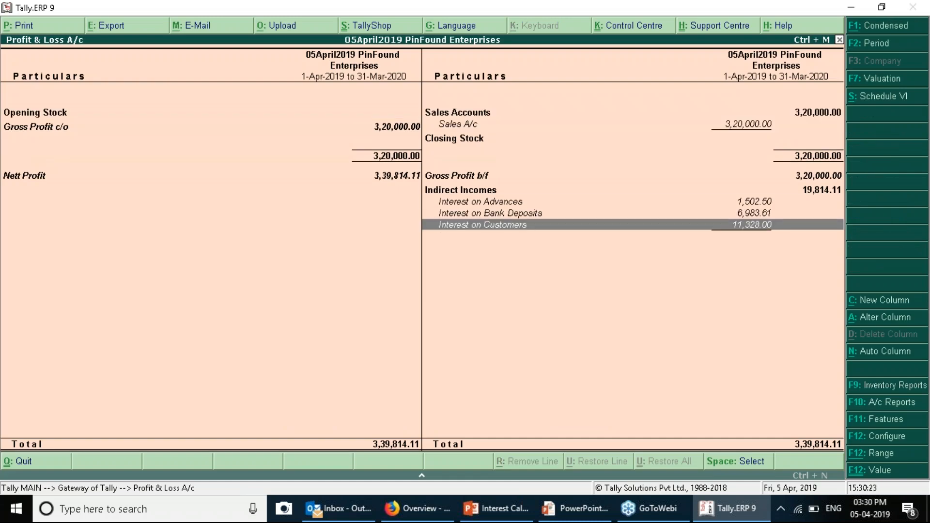
pyautogui.press('Escape')
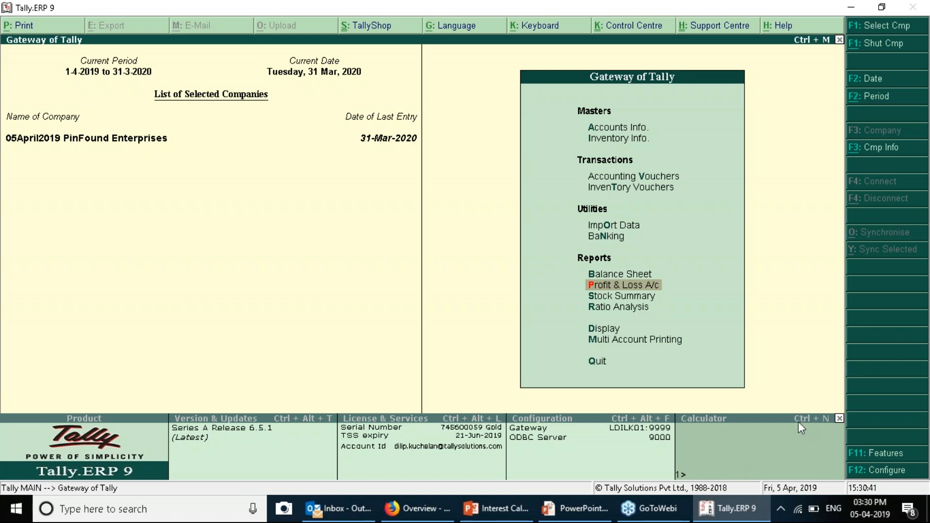
# Switch to the PowerPoint slideshow and advance to the closing Thank You slide.
pyautogui.click(577, 509)
pyautogui.press('Right')
pyautogui.press('Right')
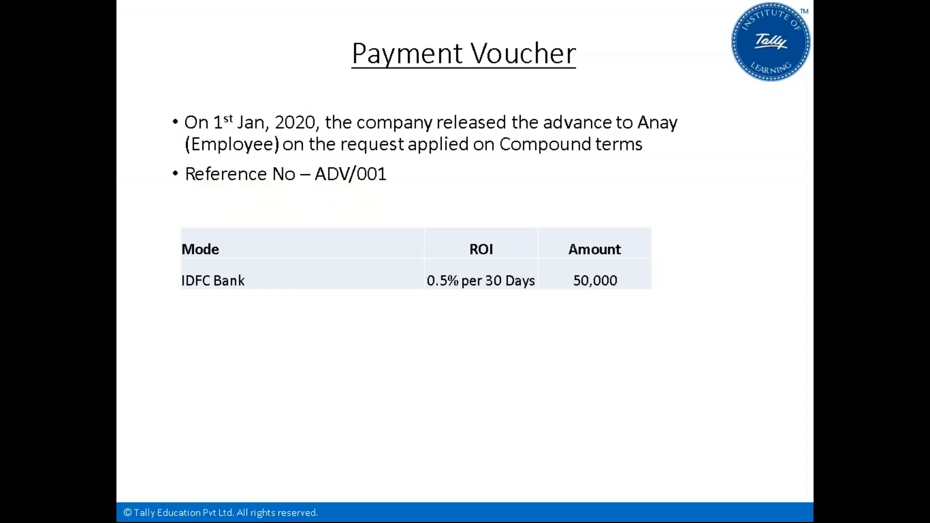
pyautogui.press('Right')
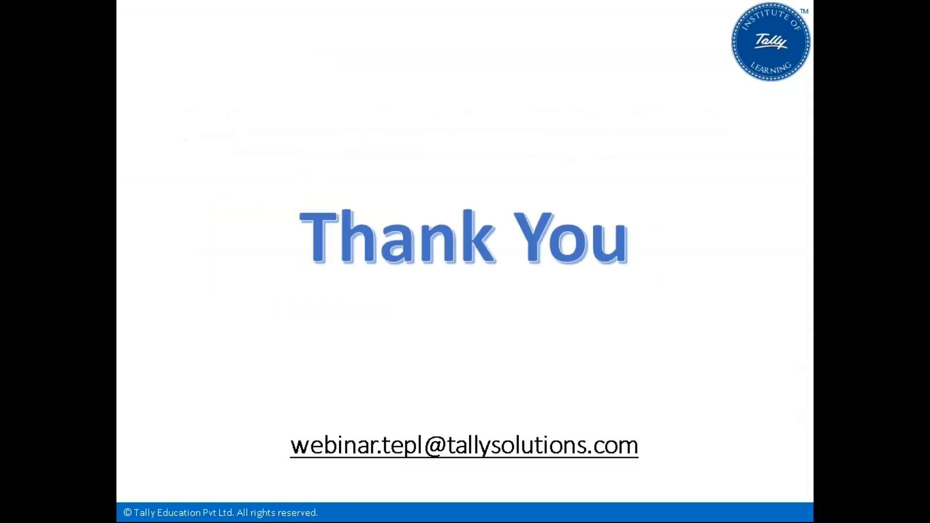